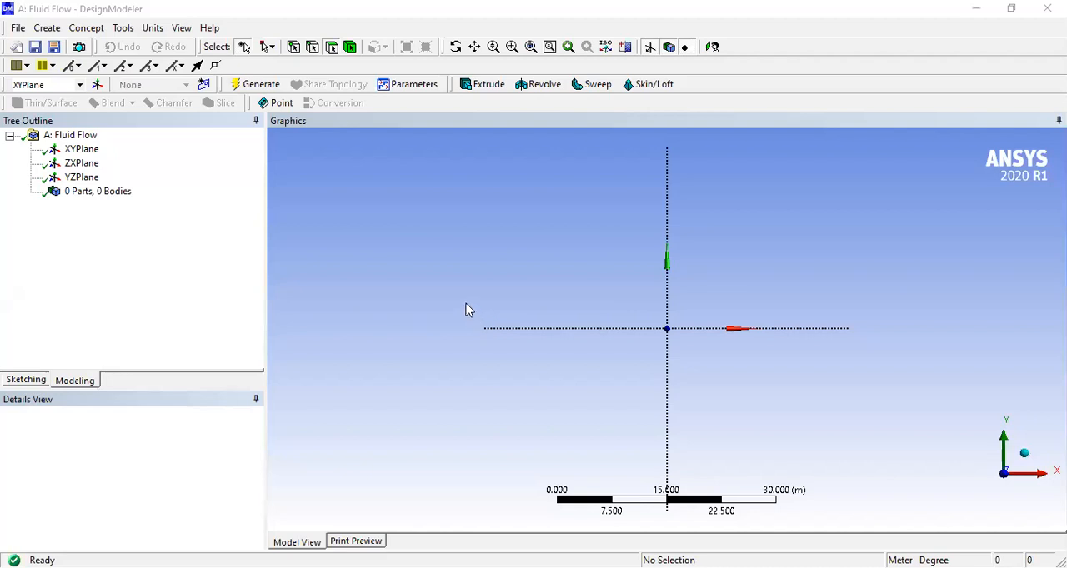
# - Sketch a circle with a radius of about 13.2 m on the XY plane, centred on the origin
pyautogui.click(26, 381)
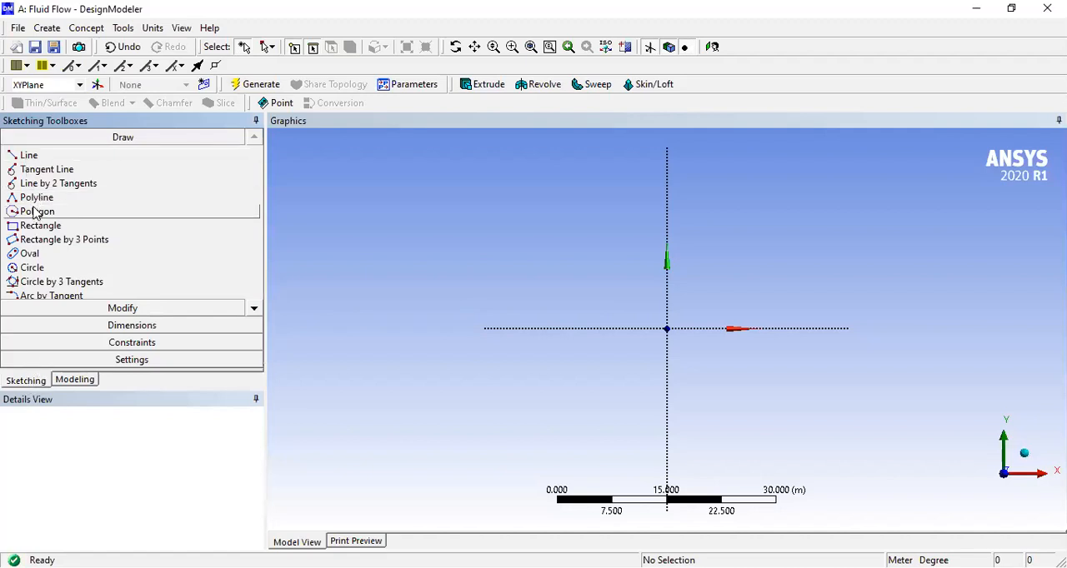
pyautogui.click(39, 271)
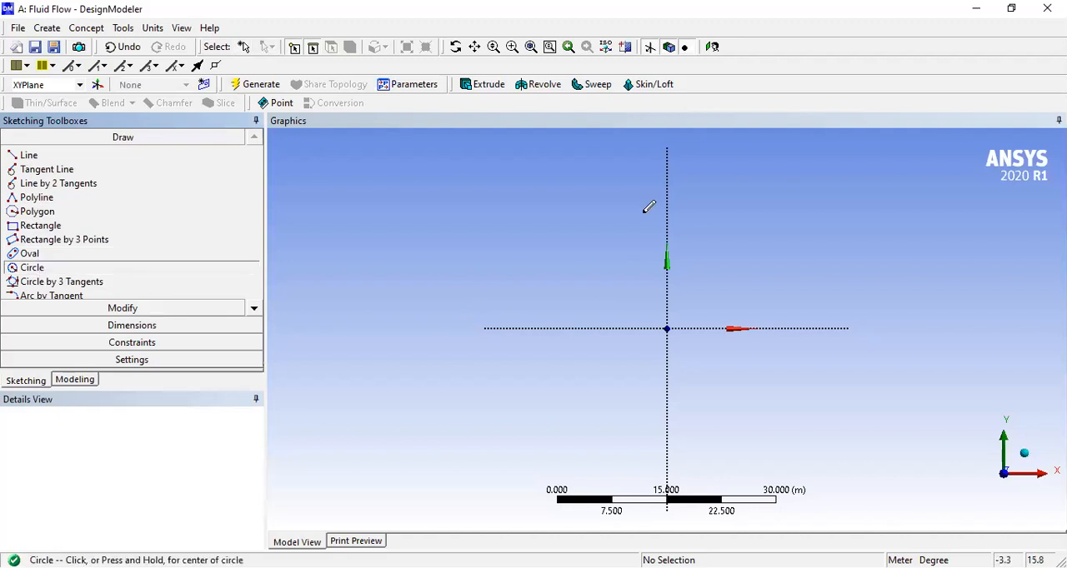
pyautogui.click(667, 328)
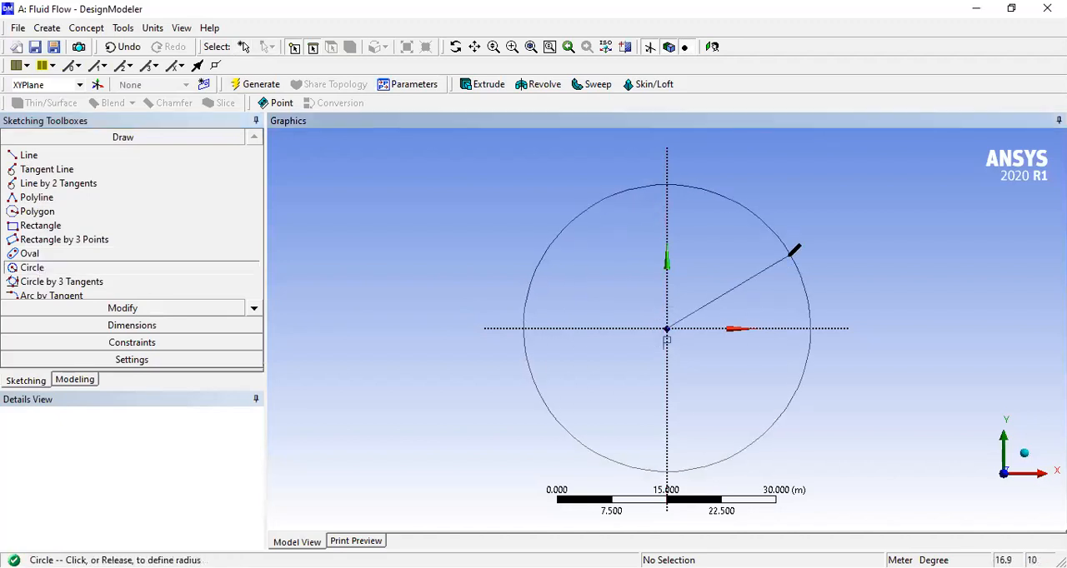
pyautogui.click(759, 284)
pyautogui.click(754, 291)
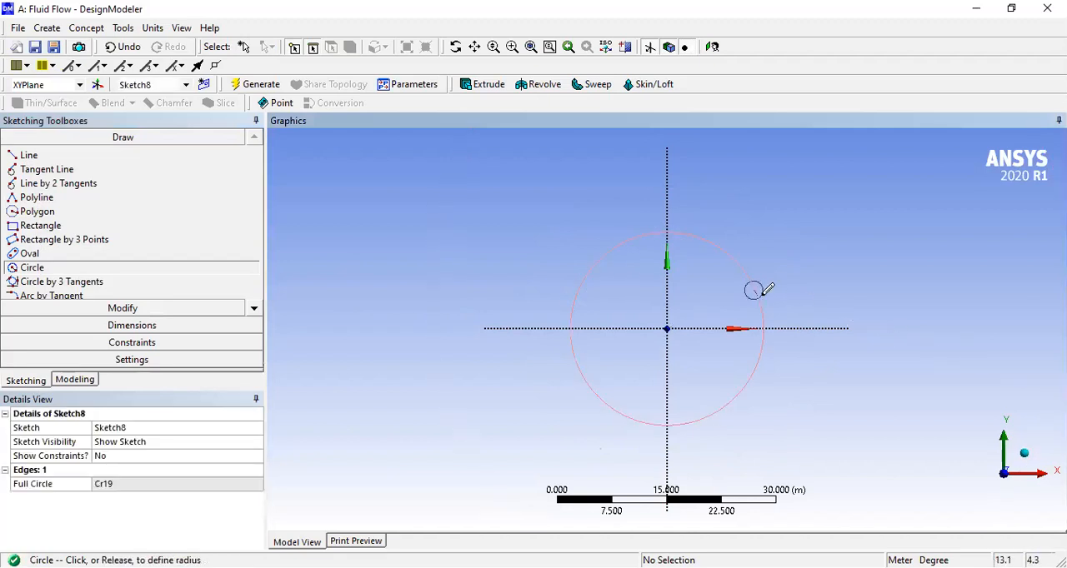
pyautogui.press('Escape')
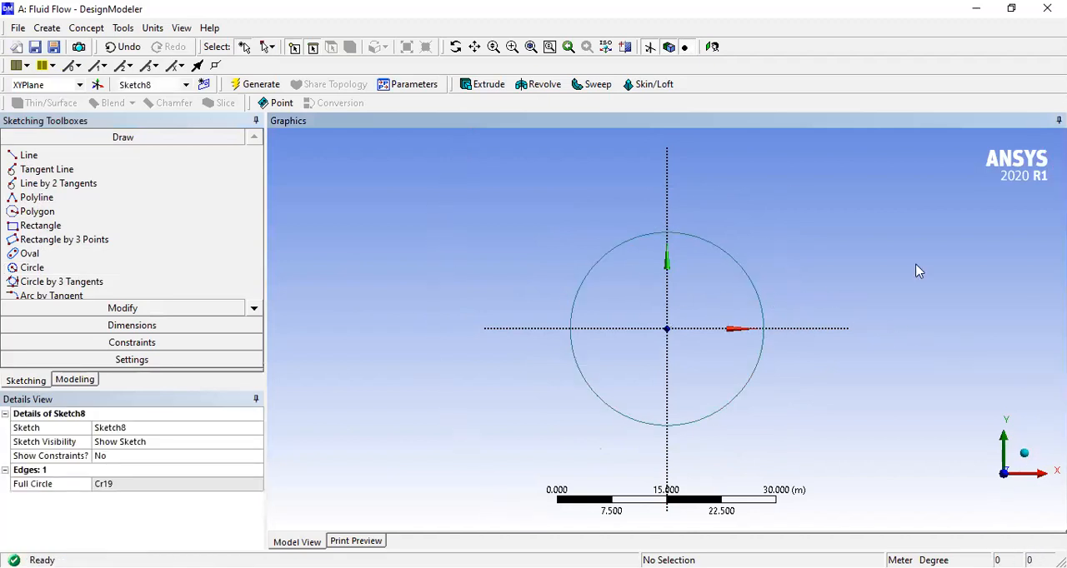
# - Add a radius dimension to the circle and set it to 15 m
pyautogui.click(91, 332)
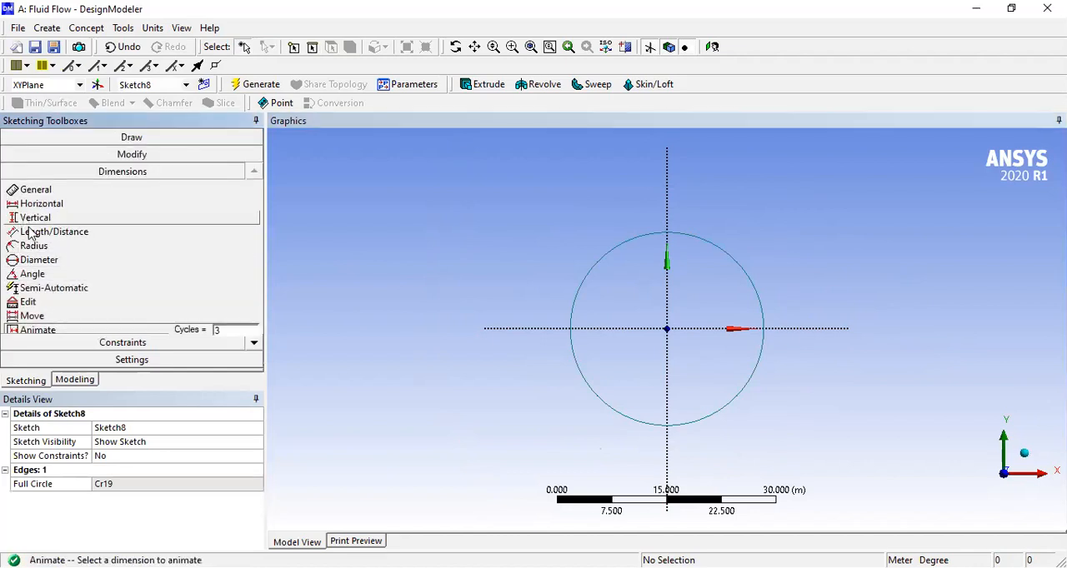
pyautogui.click(86, 246)
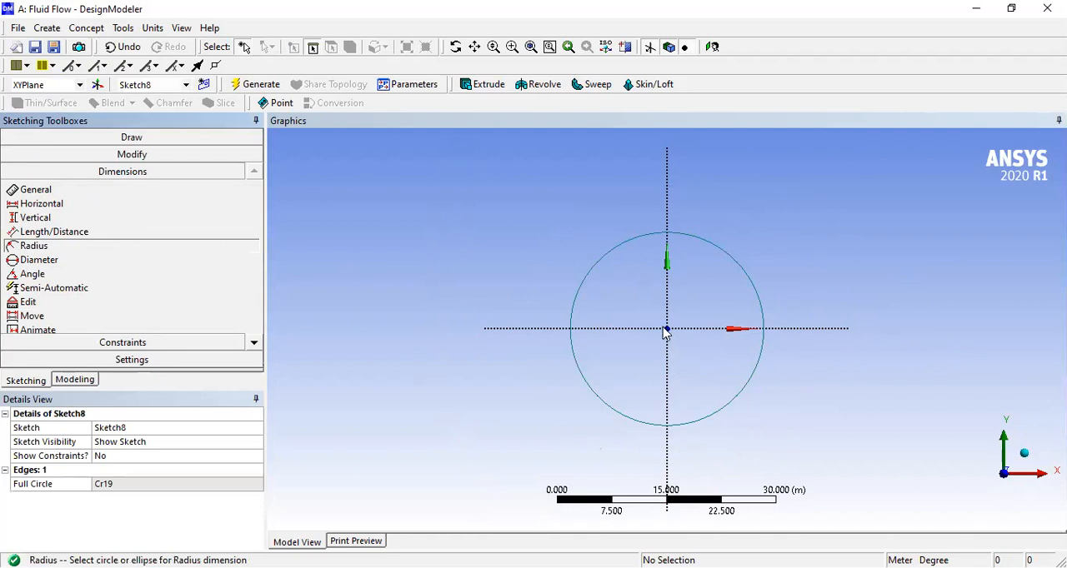
pyautogui.click(734, 255)
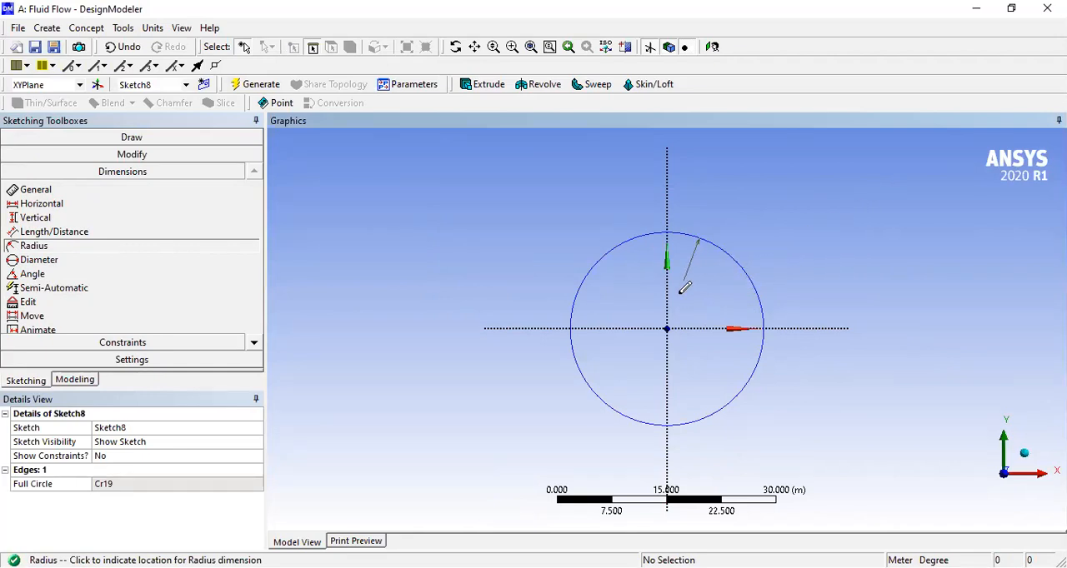
pyautogui.click(833, 206)
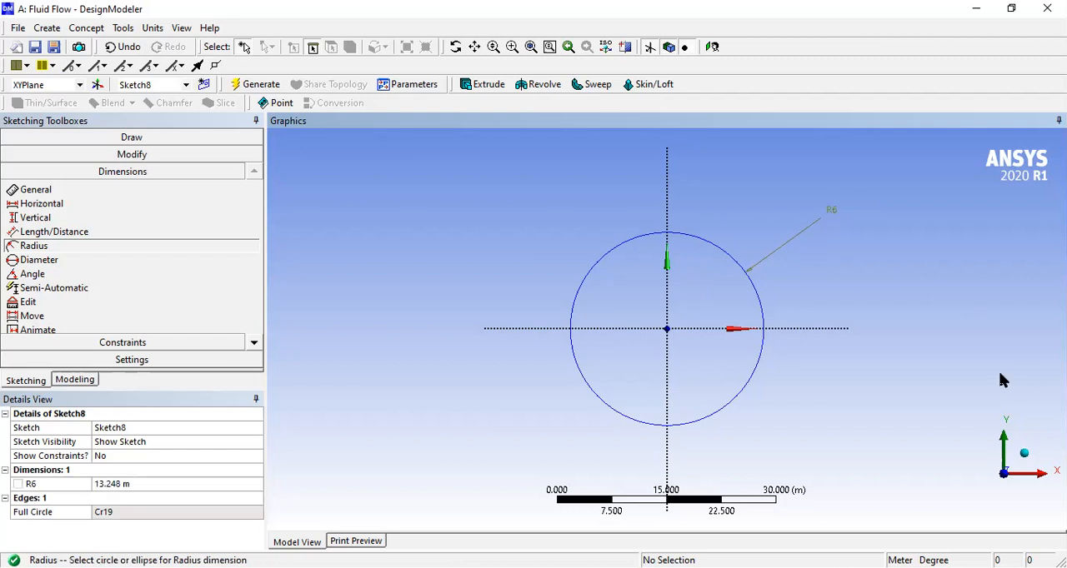
pyautogui.click(117, 489)
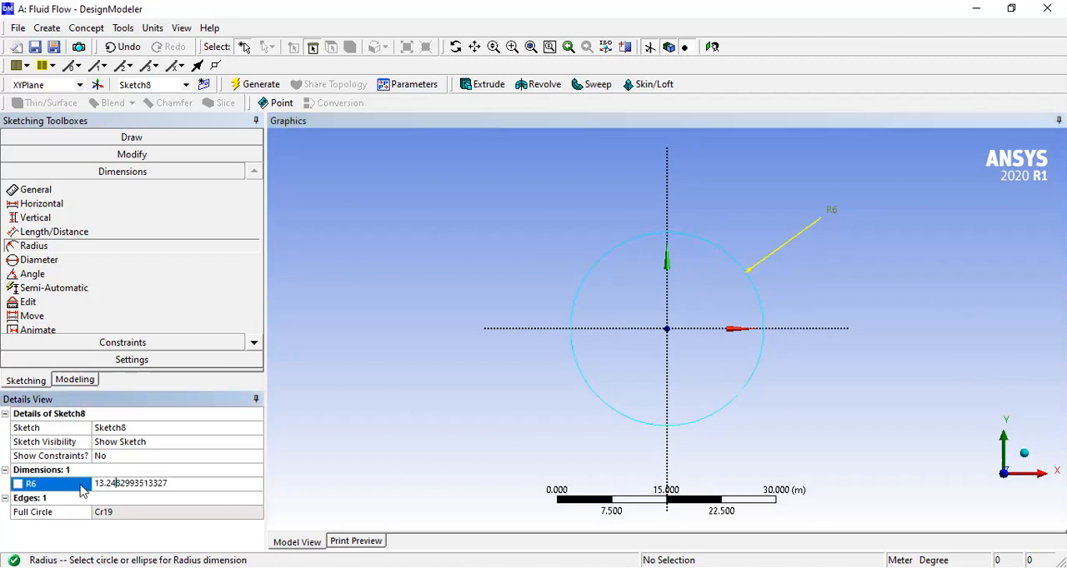
pyautogui.click(42, 489)
pyautogui.click(142, 489)
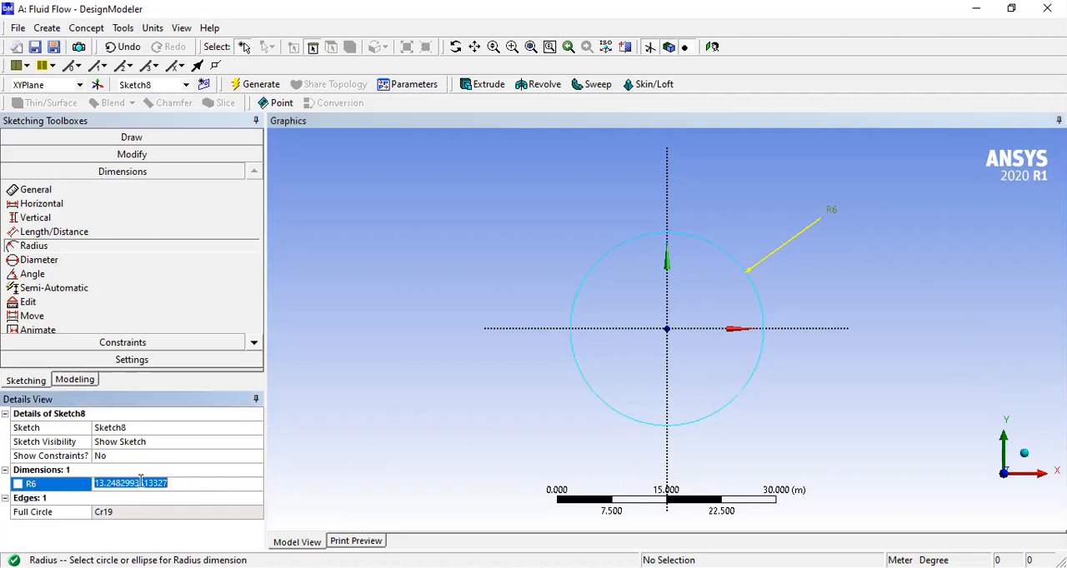
pyautogui.write('15')
pyautogui.press('Return')
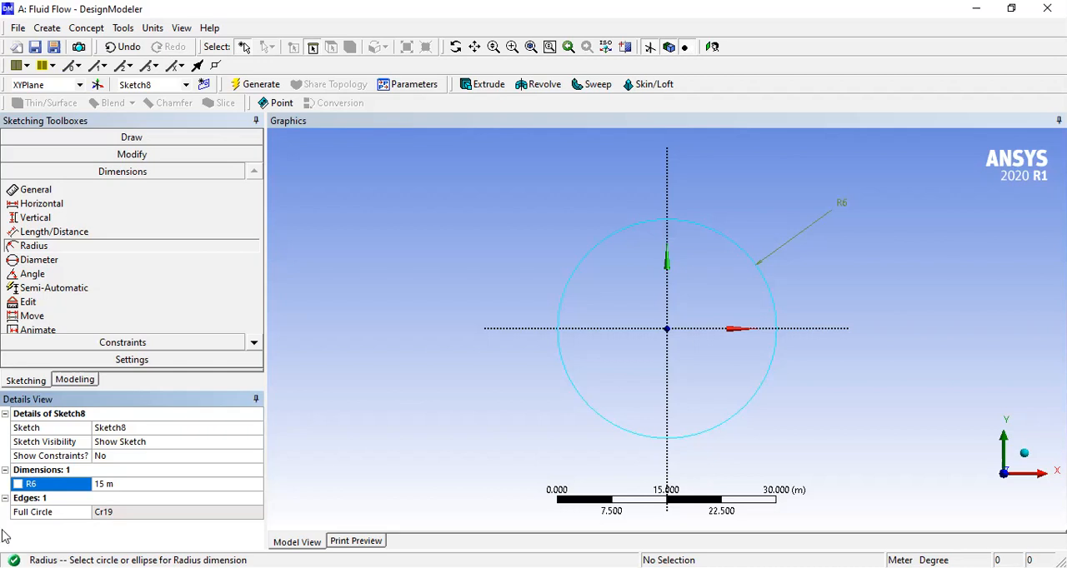
# - Add a diameter dimension across the circle, accepting the over-constraint warning
pyautogui.click(50, 264)
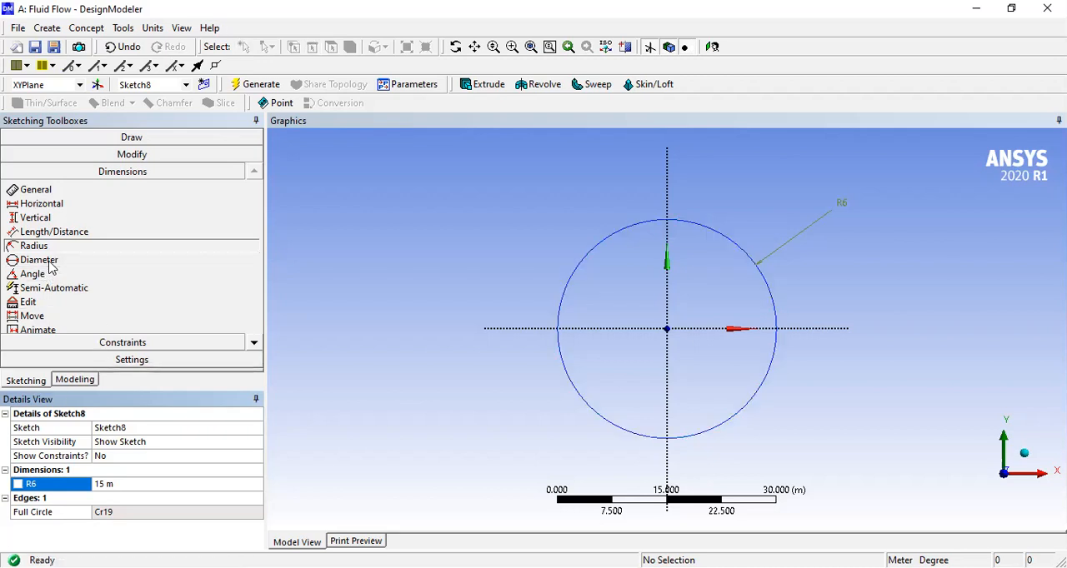
pyautogui.click(565, 284)
pyautogui.click(624, 345)
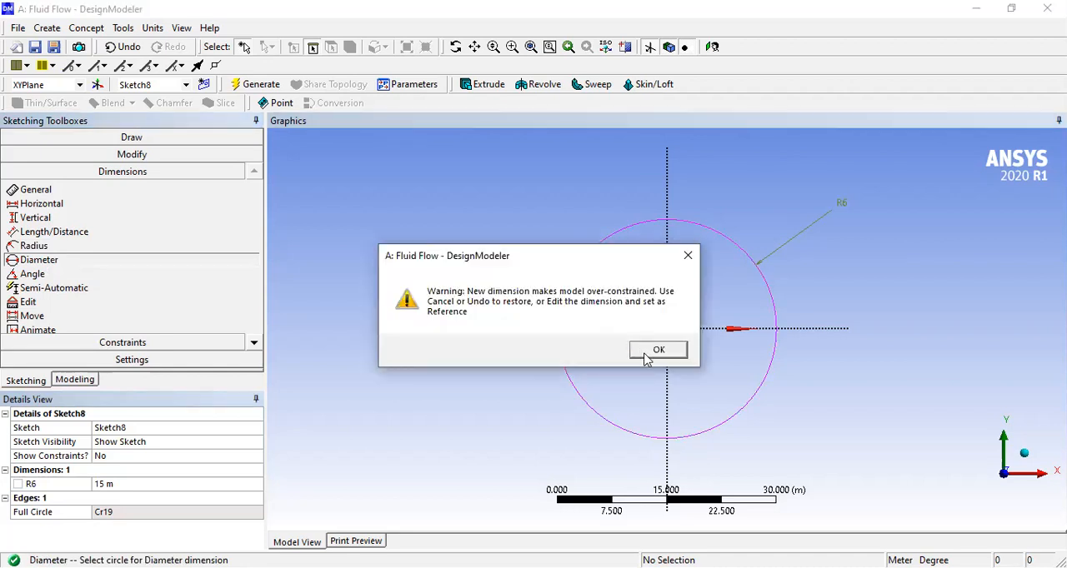
pyautogui.press('Return')
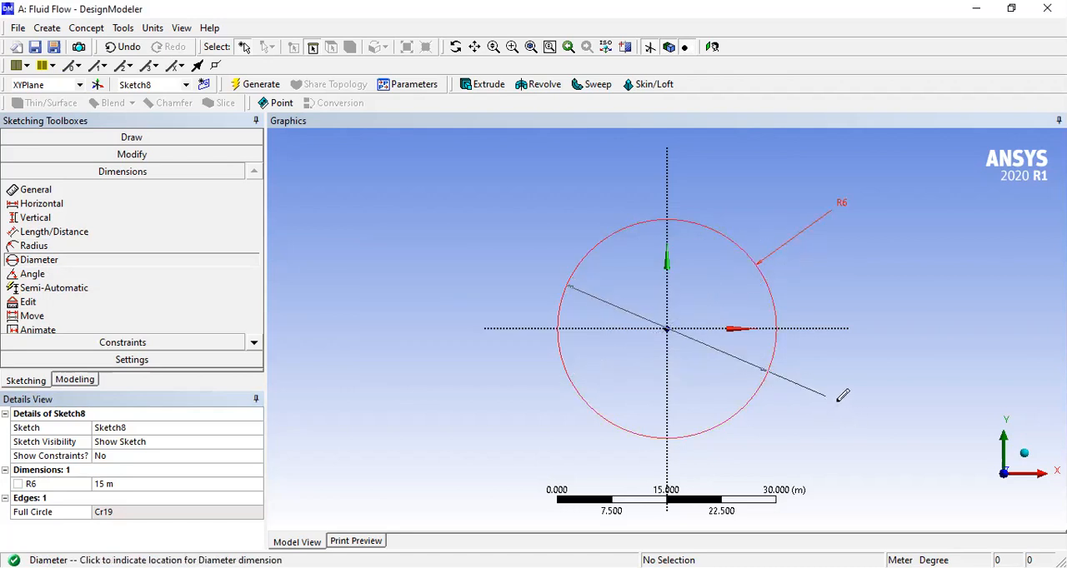
pyautogui.click(840, 398)
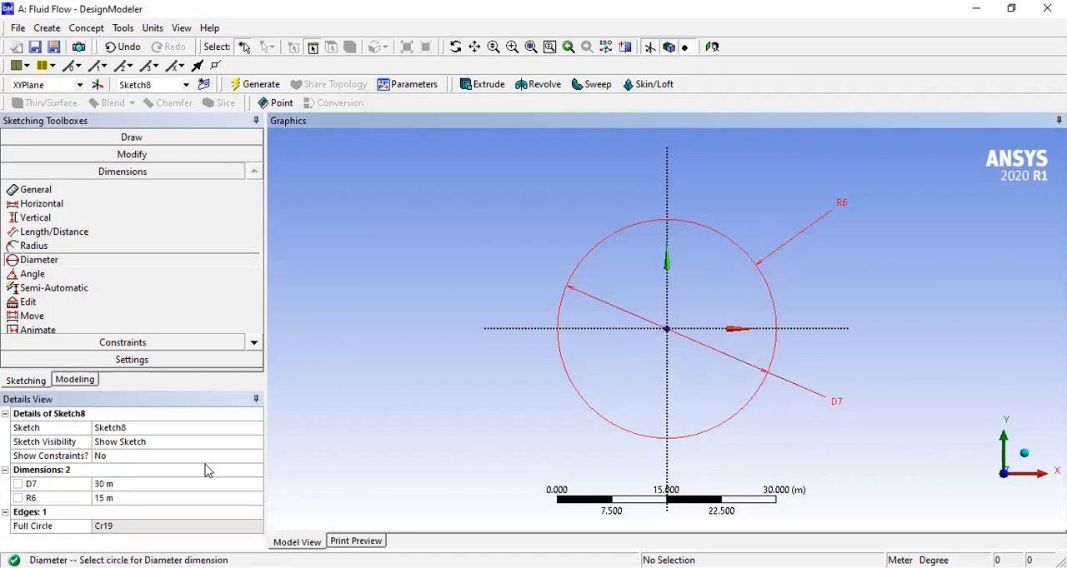
# - Try to set the circle's radius dimension to 14 m and delete that radius dimension
pyautogui.click(106, 499)
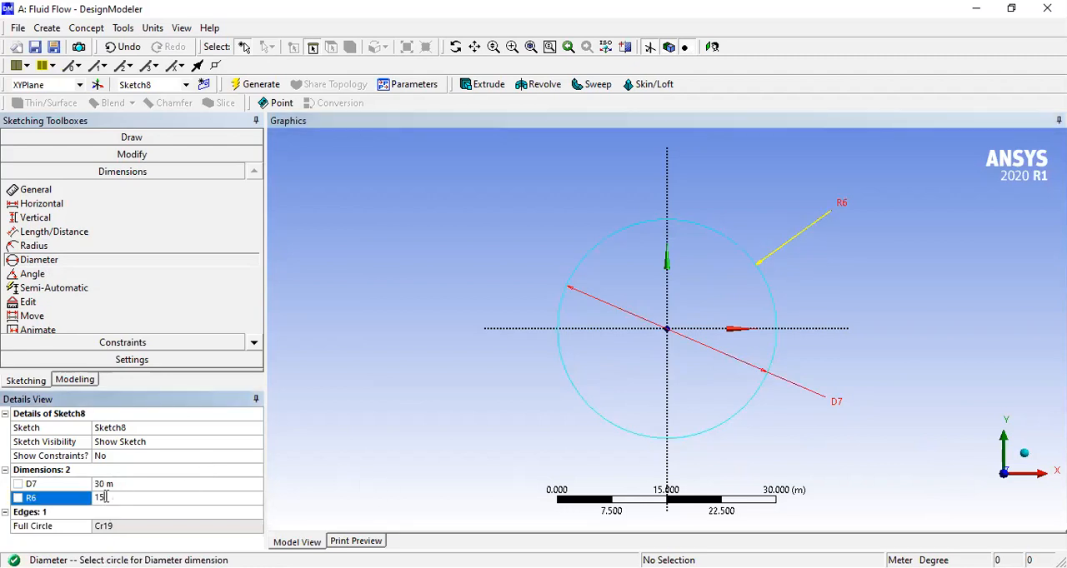
pyautogui.press('BackSpace')
pyautogui.write('4')
pyautogui.press('Return')
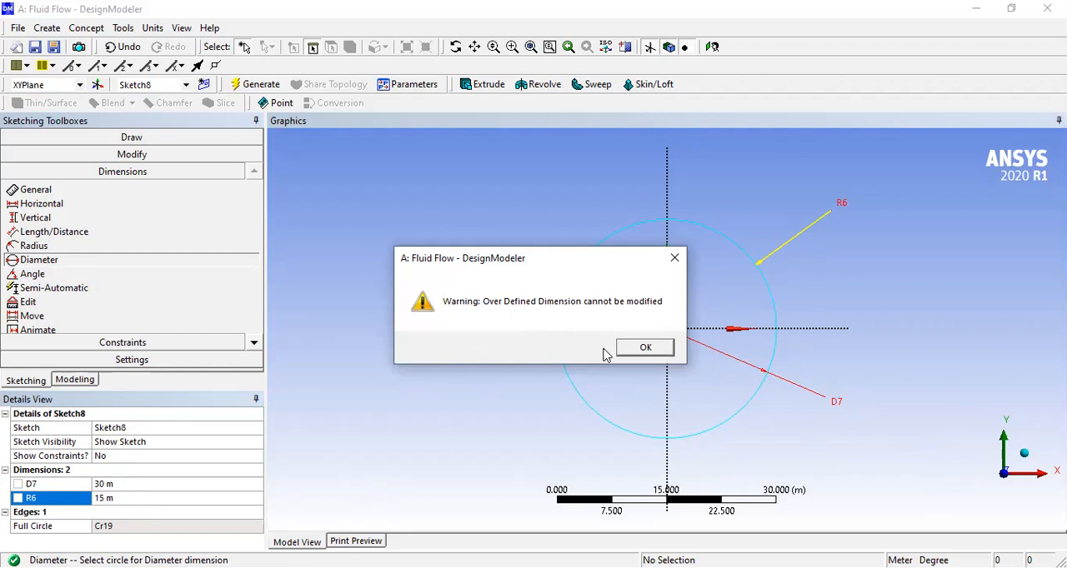
pyautogui.click(635, 353)
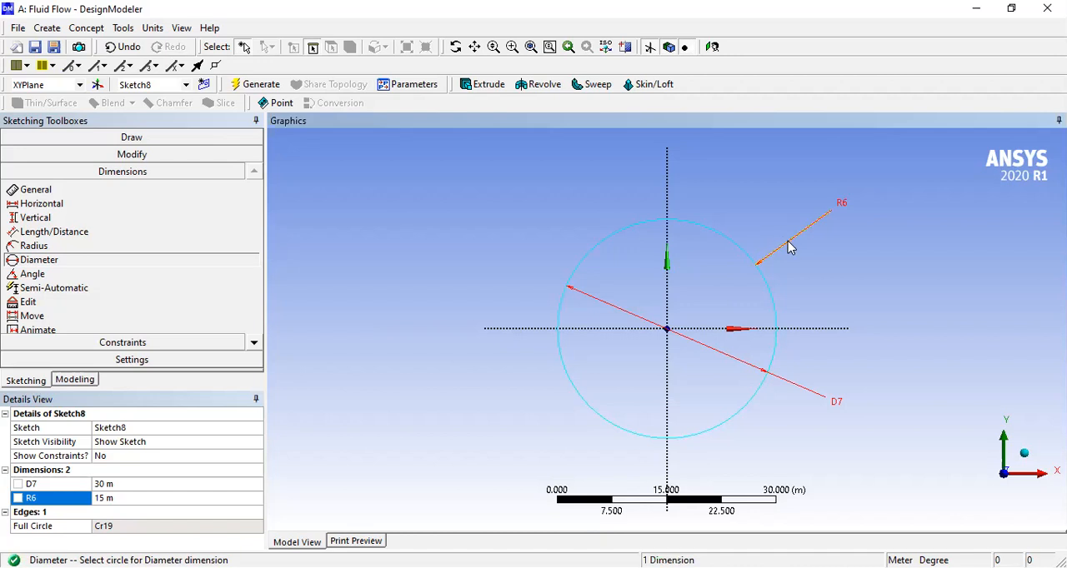
pyautogui.press('Delete')
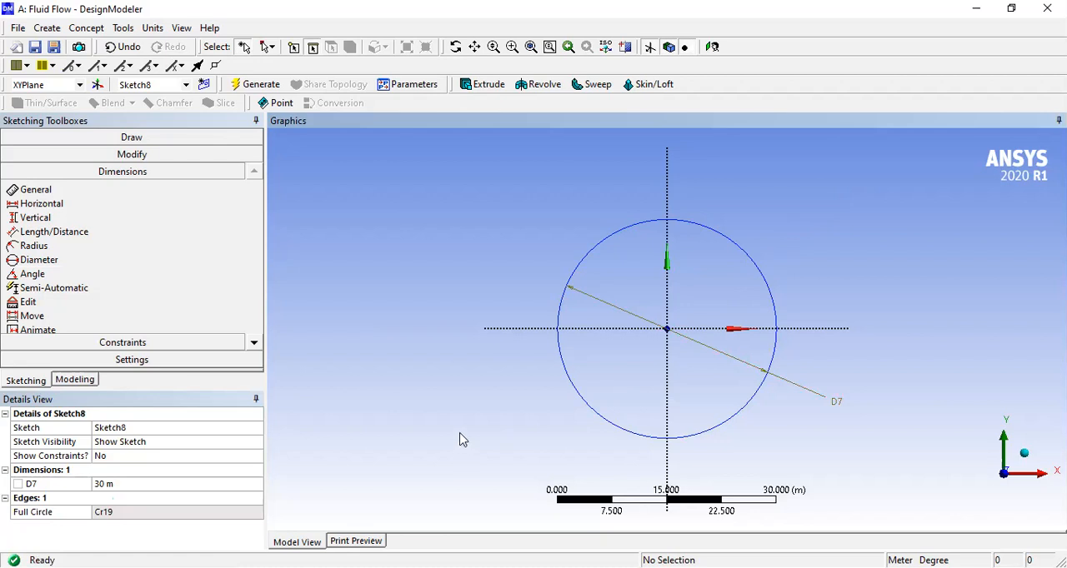
# - Set the circle's diameter dimension to 31 m and delete the dimension from the sketch
pyautogui.click(103, 483)
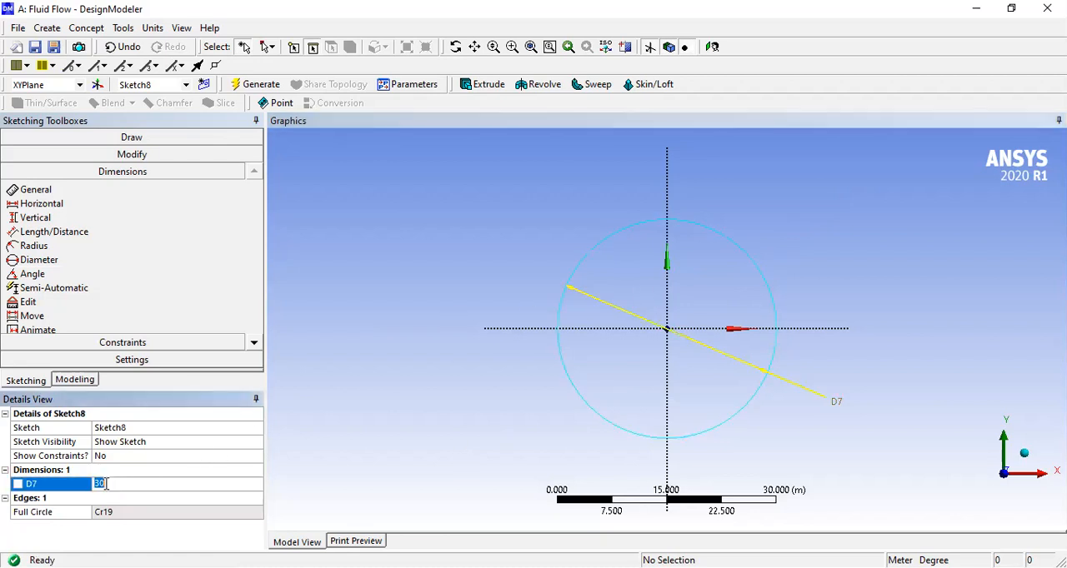
pyautogui.press('BackSpace')
pyautogui.press('BackSpace')
pyautogui.write('31')
pyautogui.press('Return')
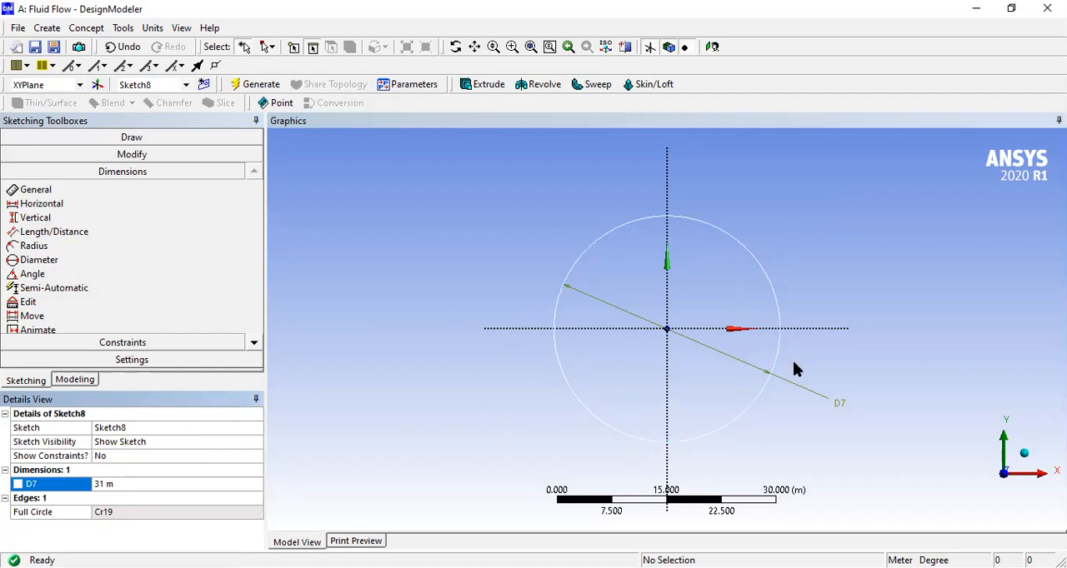
pyautogui.click(798, 395)
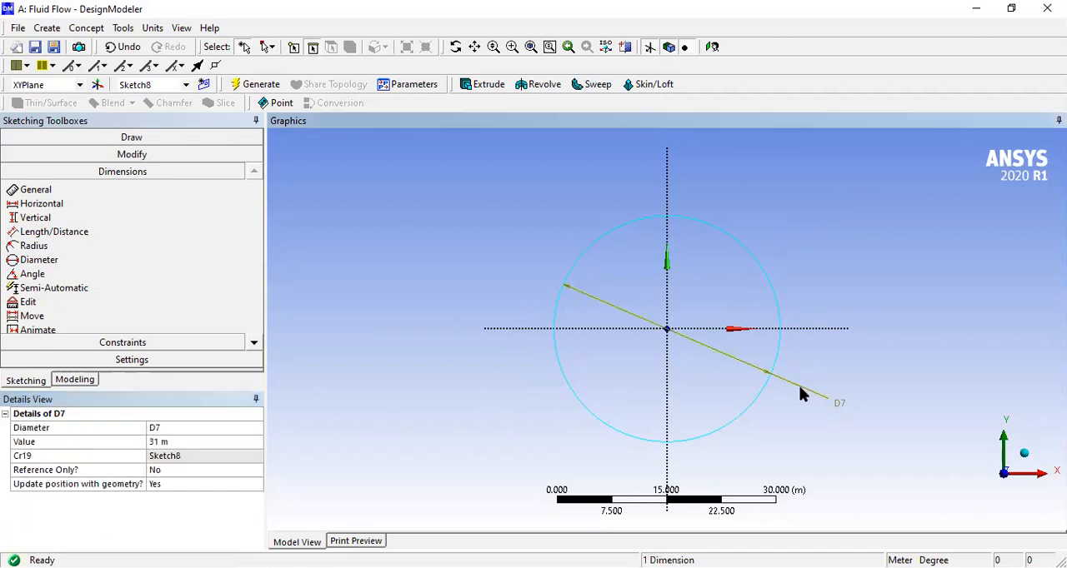
pyautogui.press('Delete')
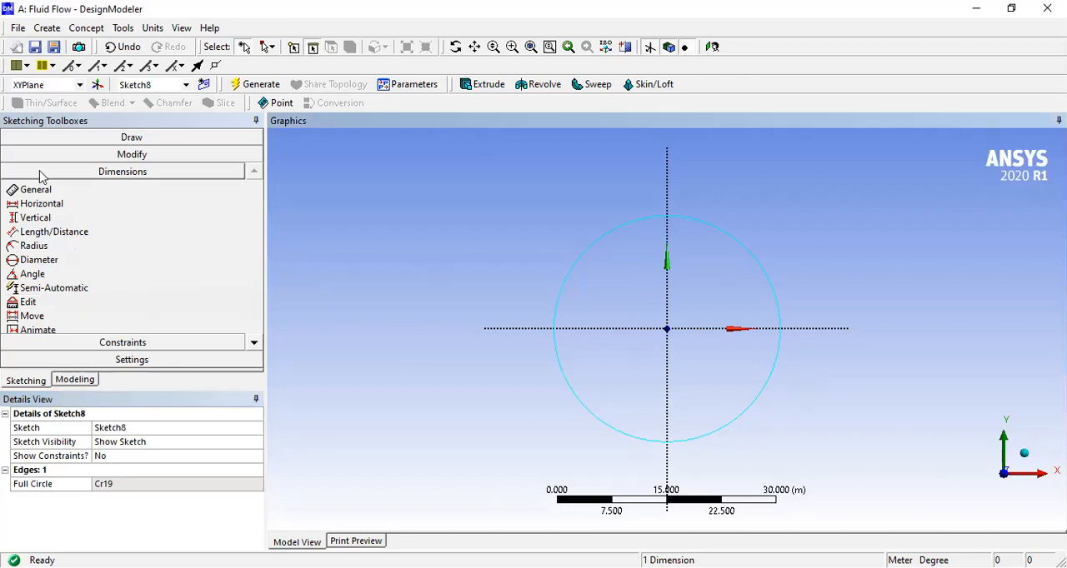
pyautogui.click(93, 156)
pyautogui.click(99, 139)
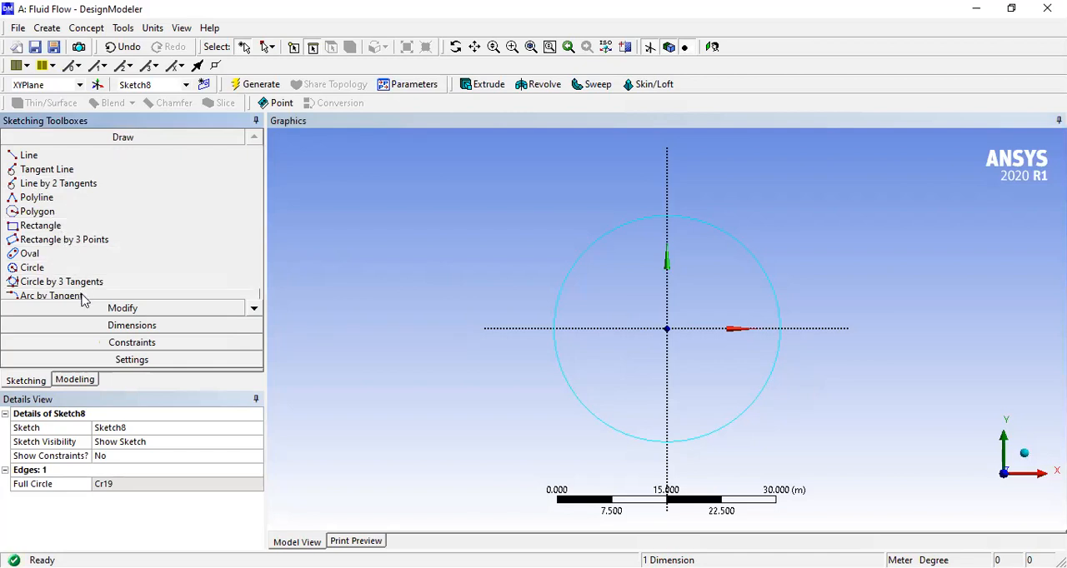
pyautogui.click(200, 308)
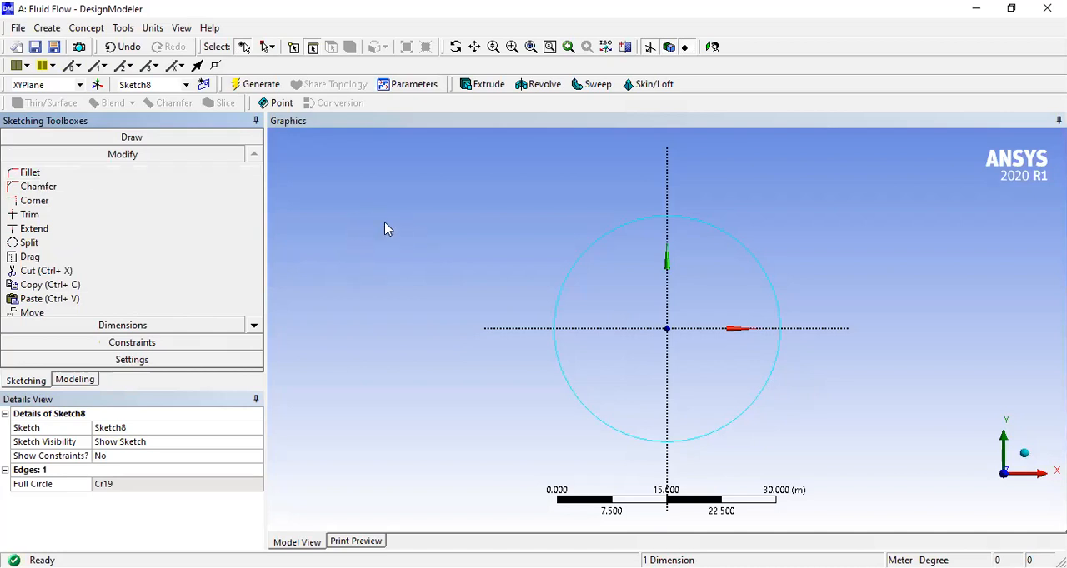
# - Sketch a rectangle above and to the left of the circle, with its lower-right corner at about X -32 m, Y 12 m
pyautogui.click(124, 138)
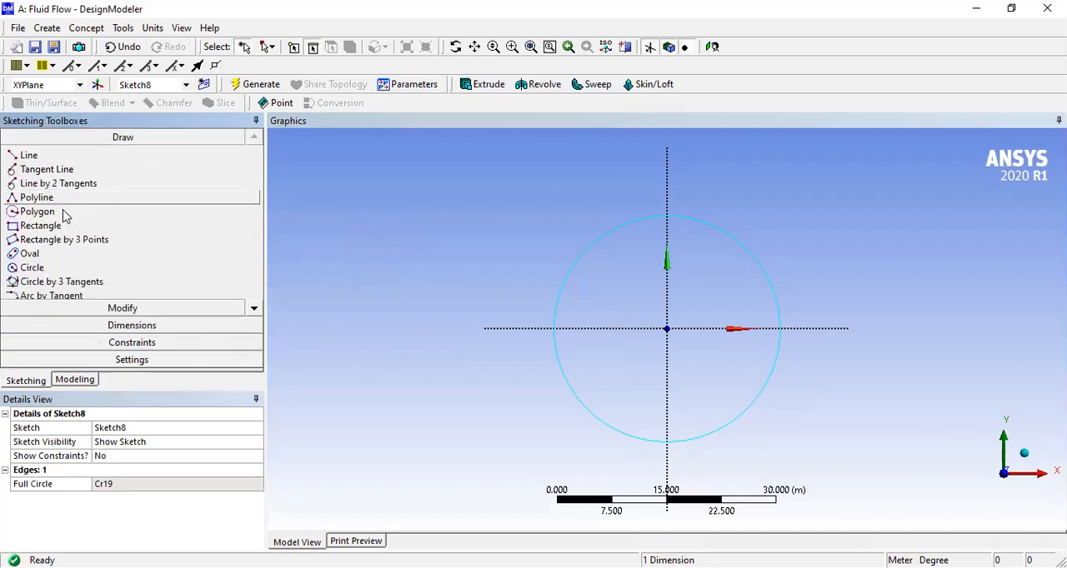
pyautogui.click(42, 225)
pyautogui.click(317, 176)
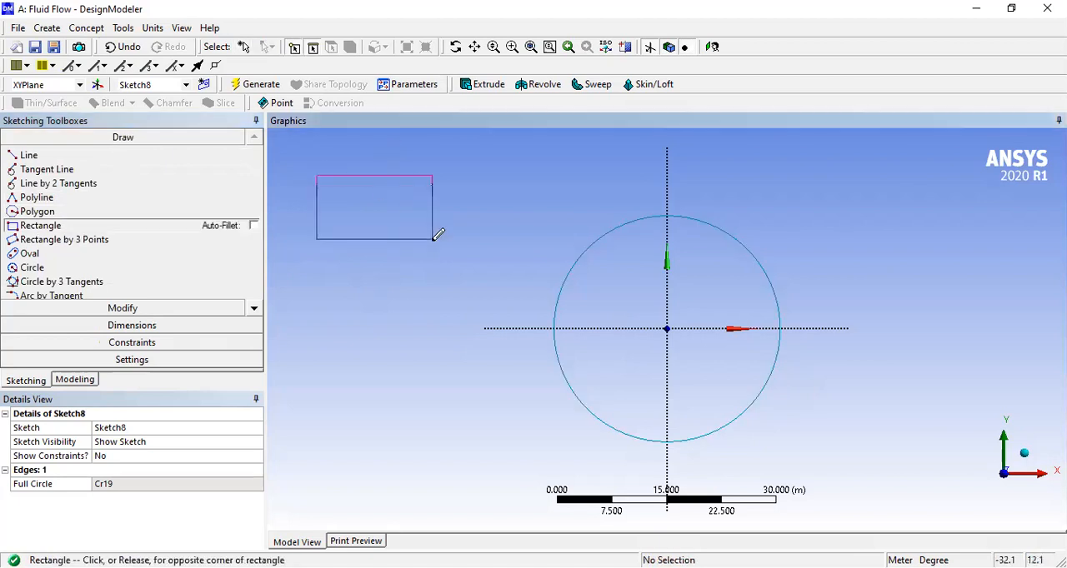
pyautogui.click(432, 241)
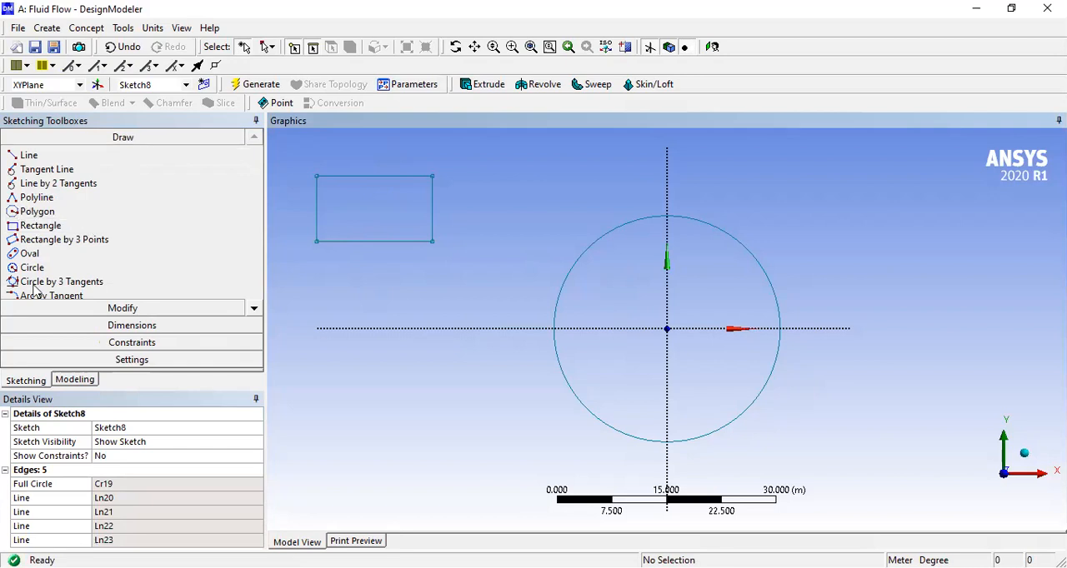
# - Fillet the rectangle's upper-left corner with a 1.25 m radius and leave the Fillet command
pyautogui.click(79, 310)
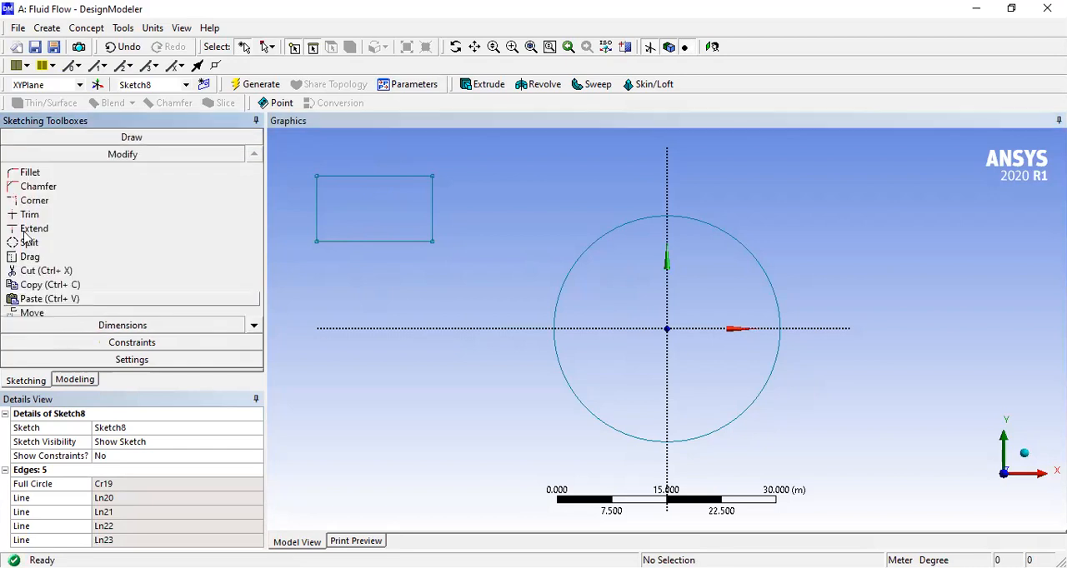
pyautogui.click(30, 174)
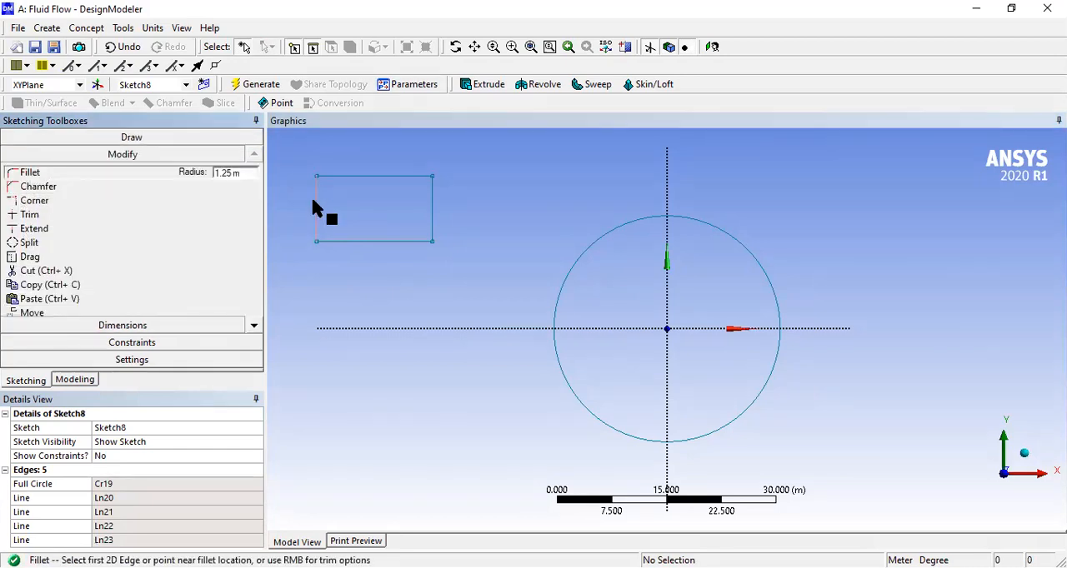
pyautogui.click(314, 204)
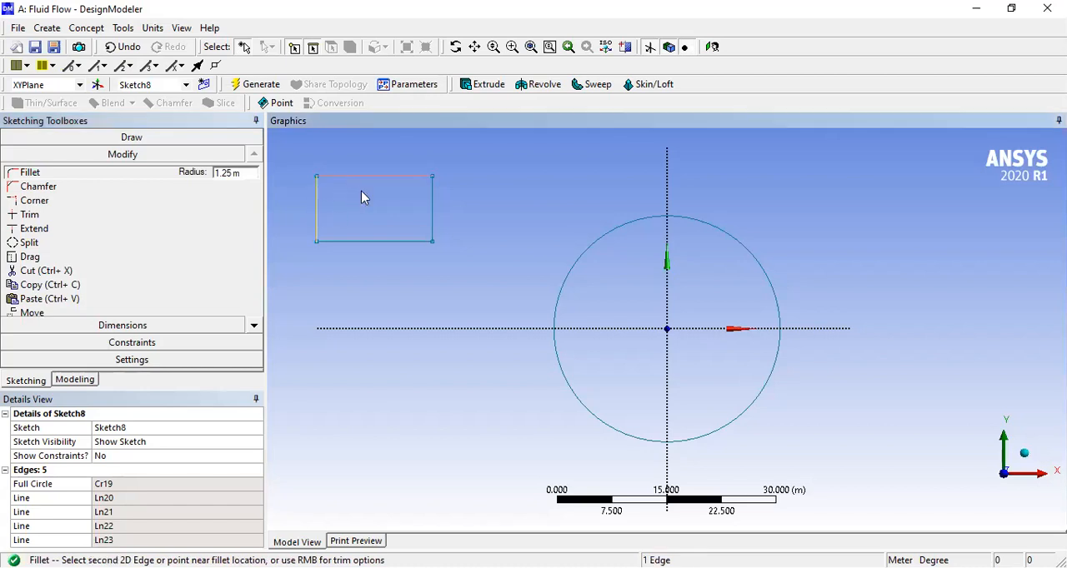
pyautogui.click(361, 198)
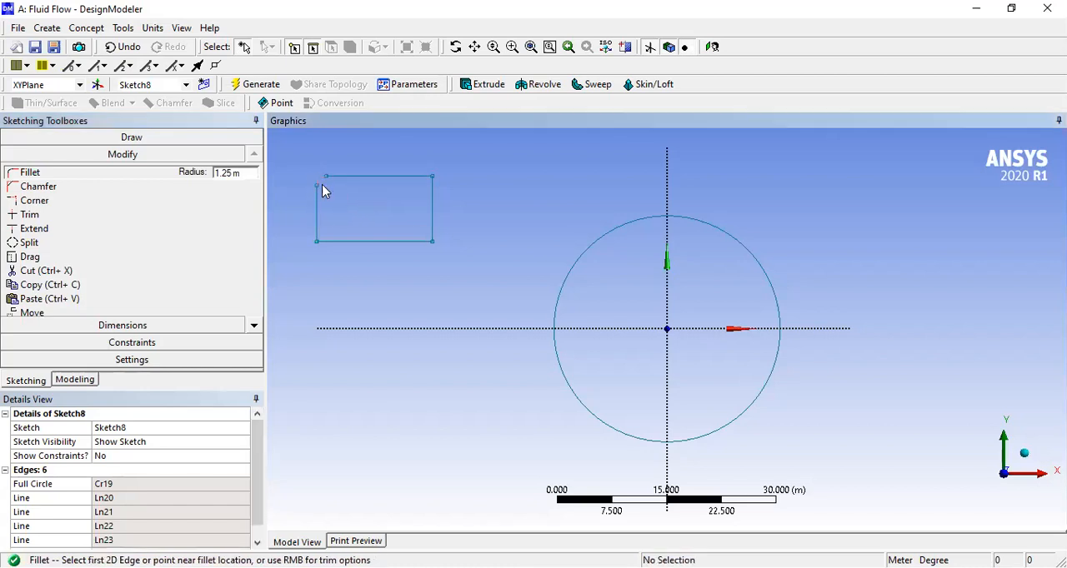
pyautogui.click(414, 176)
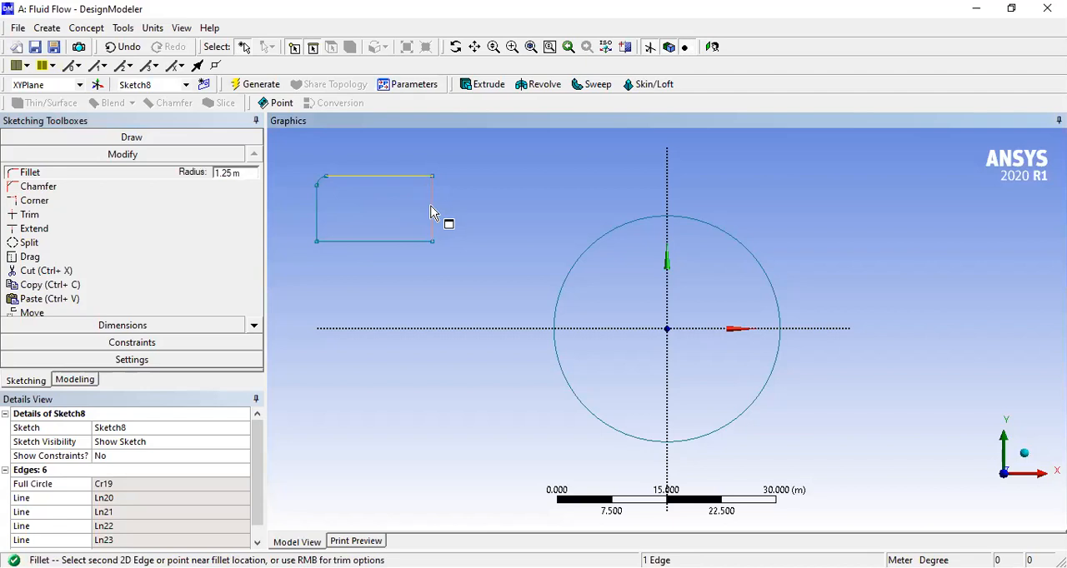
pyautogui.press('Escape')
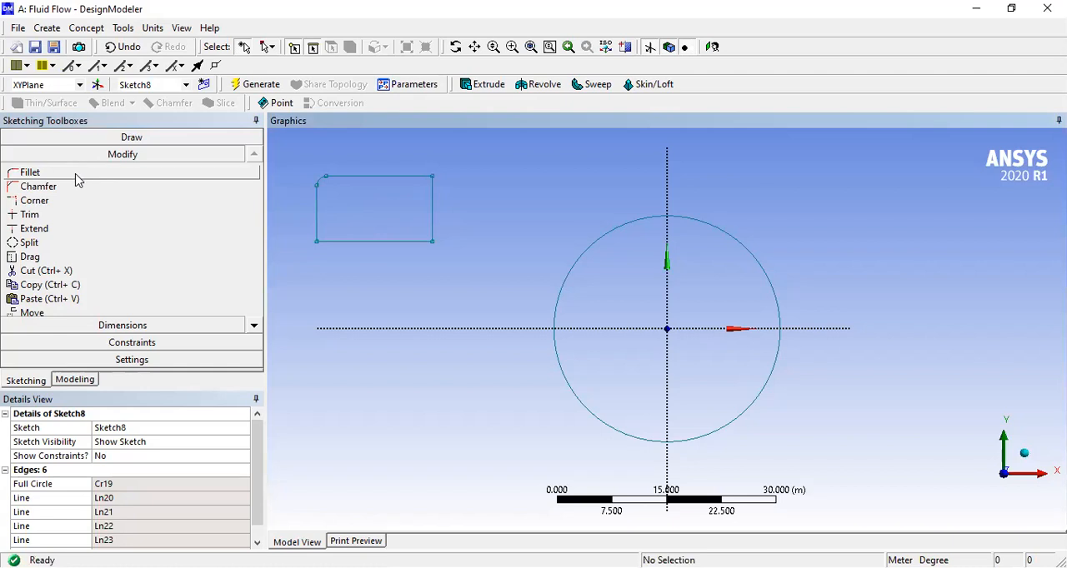
# - Fillet the upper-right corner of the rectangle with a 1.25 m radius
pyautogui.click(76, 175)
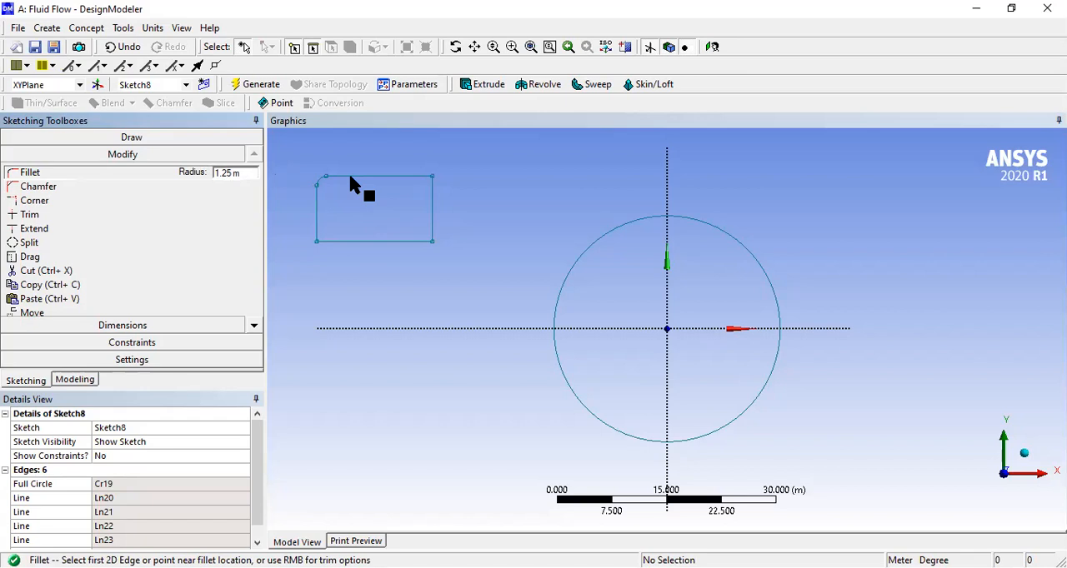
pyautogui.click(389, 176)
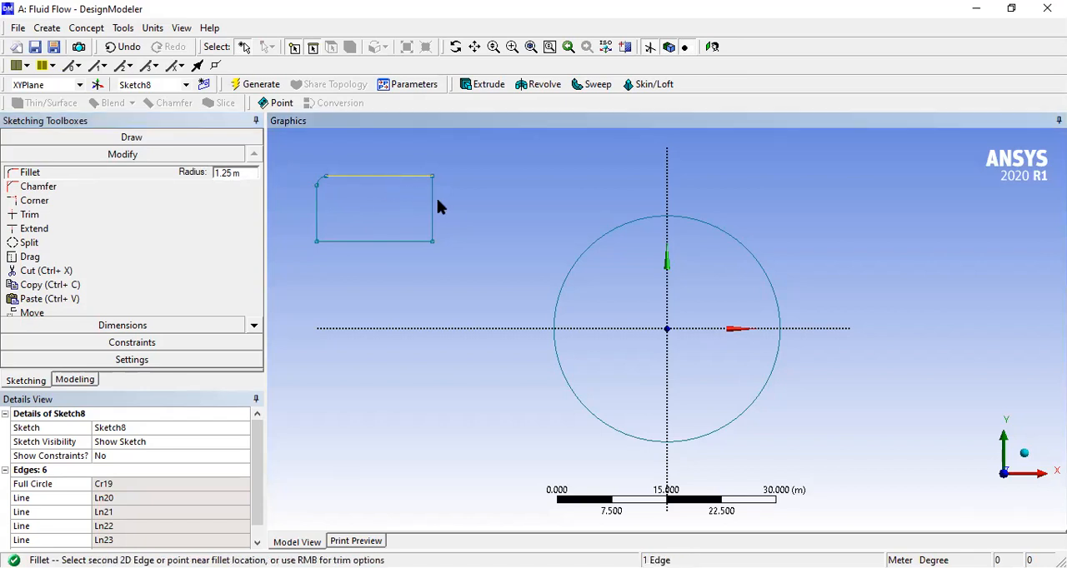
pyautogui.click(436, 208)
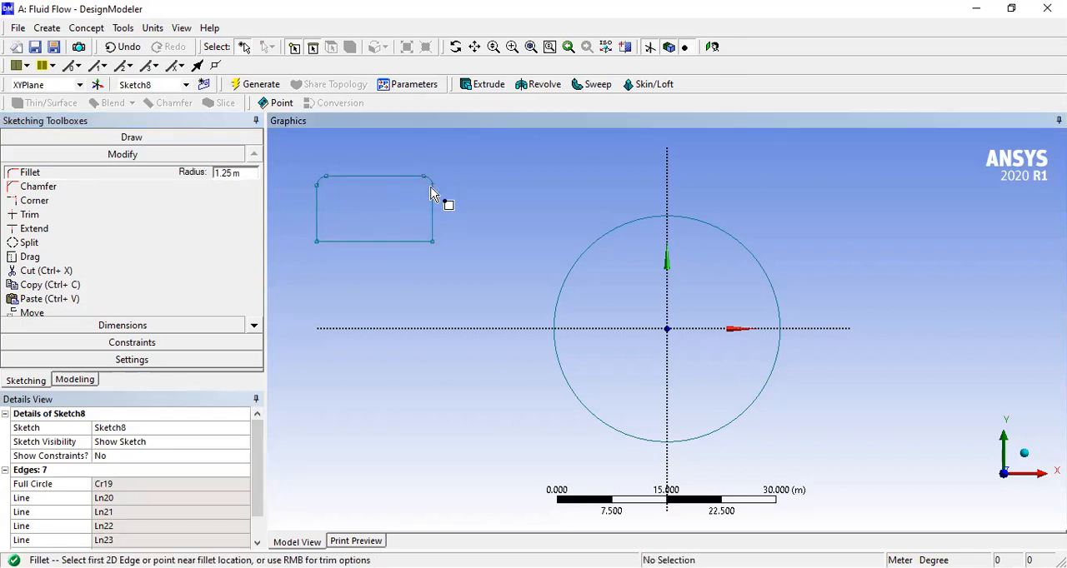
# - Fillet the rectangle's lower-left corner with a 2 m radius and leave the Fillet command
pyautogui.click(235, 172)
pyautogui.moveTo(233, 173); pyautogui.dragTo(208, 175)
pyautogui.write('2')
pyautogui.press('Return')
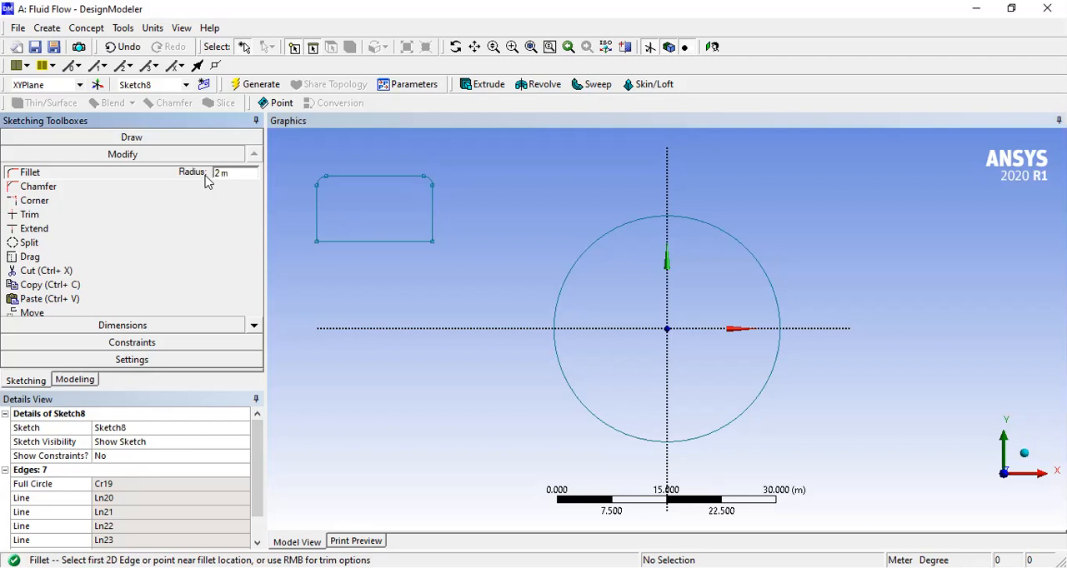
pyautogui.click(317, 227)
pyautogui.click(336, 242)
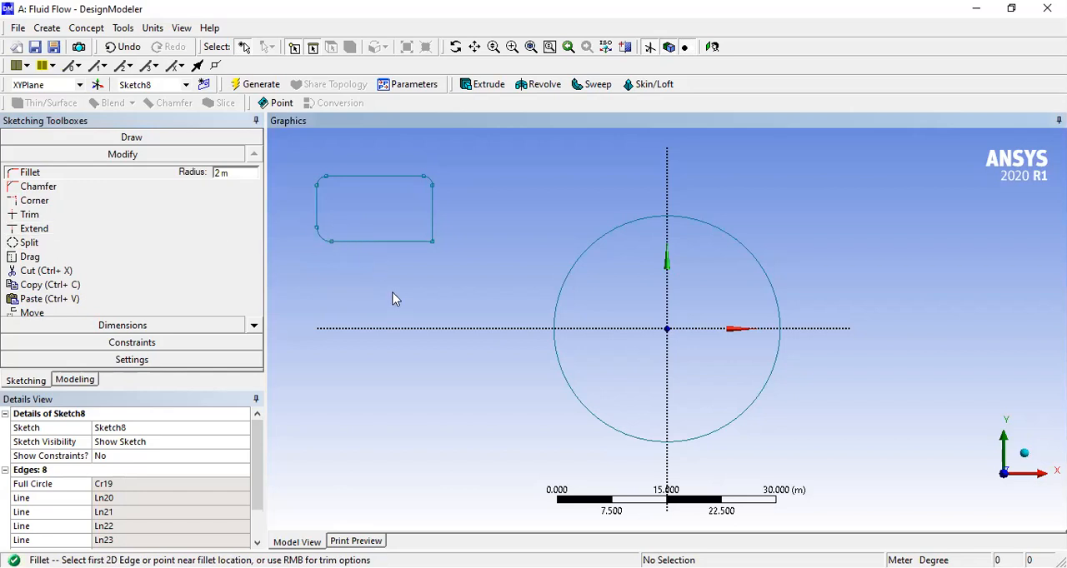
pyautogui.press('Escape')
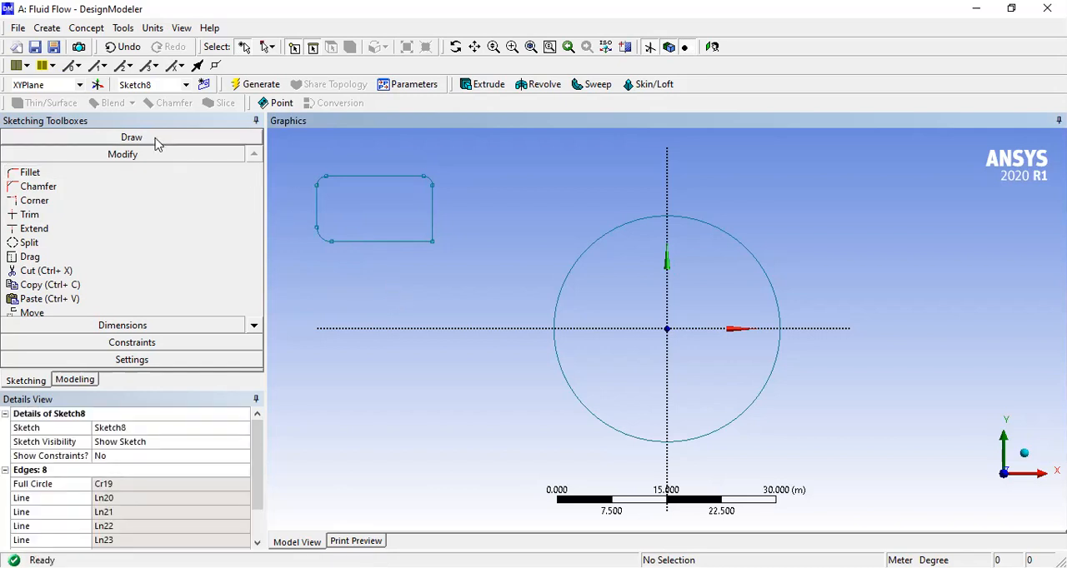
# - Draw a horizontal line about 15 m long below the filleted rectangle, ending at about X -26.6 m, Y 8.6 m
pyautogui.click(155, 138)
pyautogui.click(116, 155)
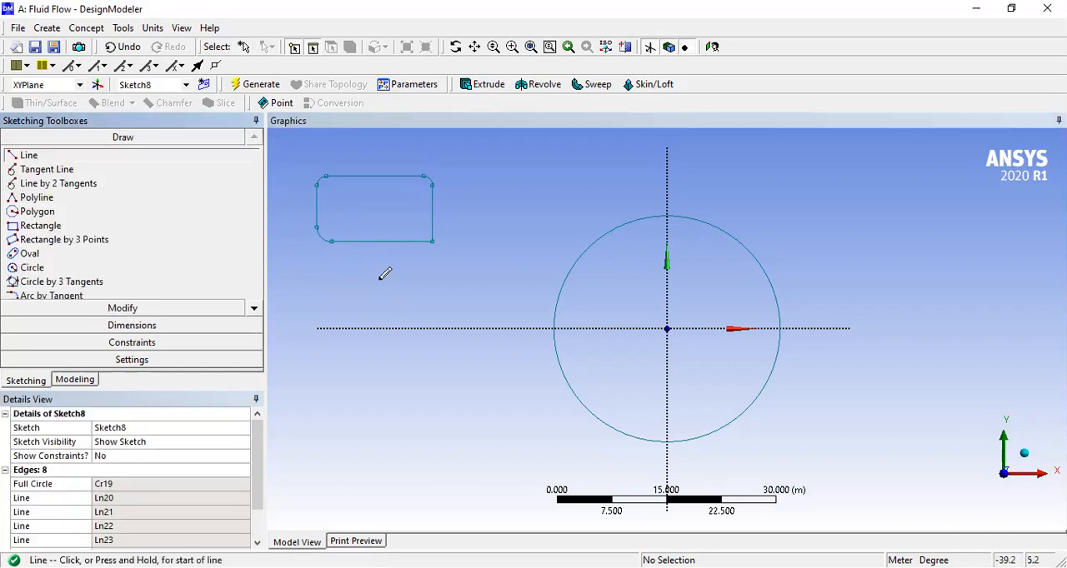
pyautogui.click(362, 265)
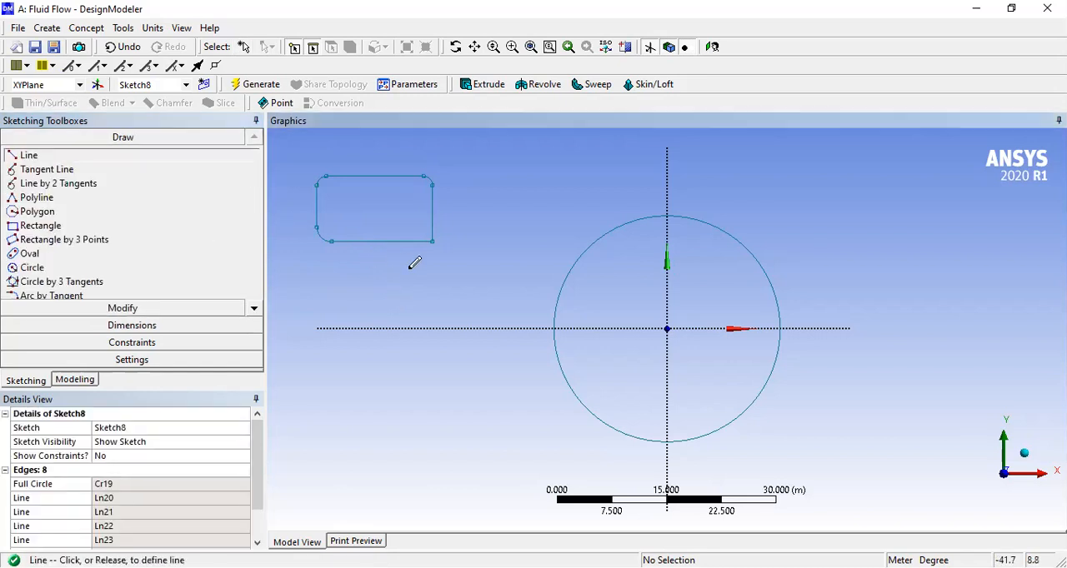
pyautogui.click(473, 264)
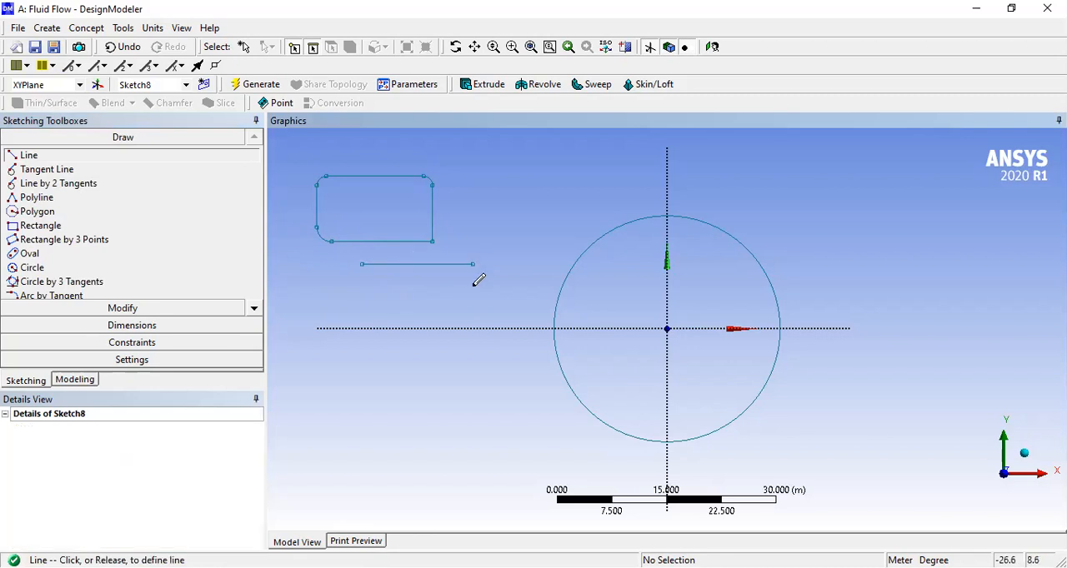
# - Complete a box below that line using two vertical sides and a bottom line that overruns the right side, down to about Y -4 m
pyautogui.click(361, 264)
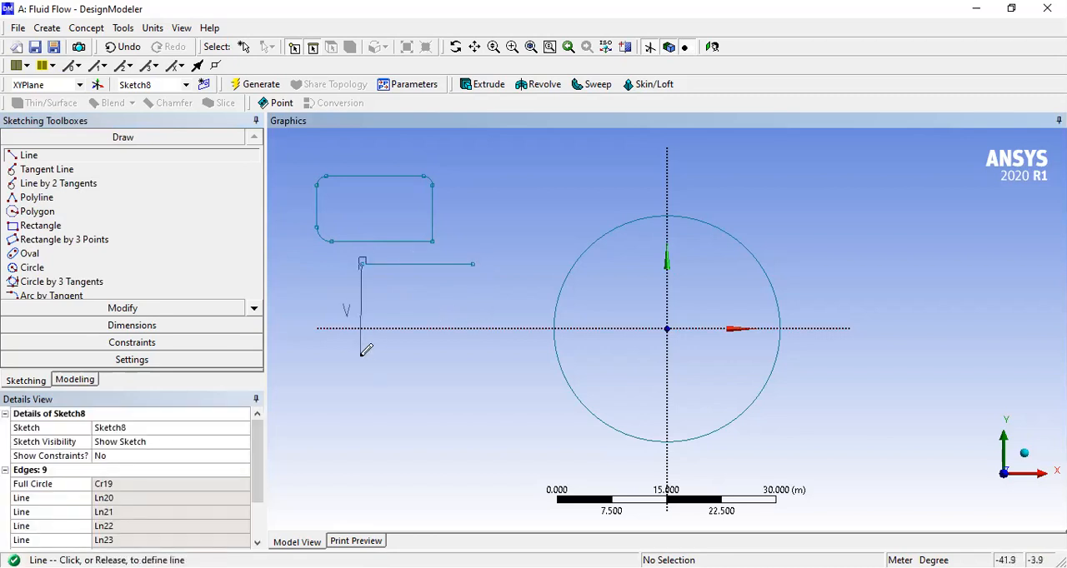
pyautogui.click(361, 355)
pyautogui.click(362, 355)
pyautogui.click(506, 356)
pyautogui.click(483, 354)
pyautogui.click(474, 356)
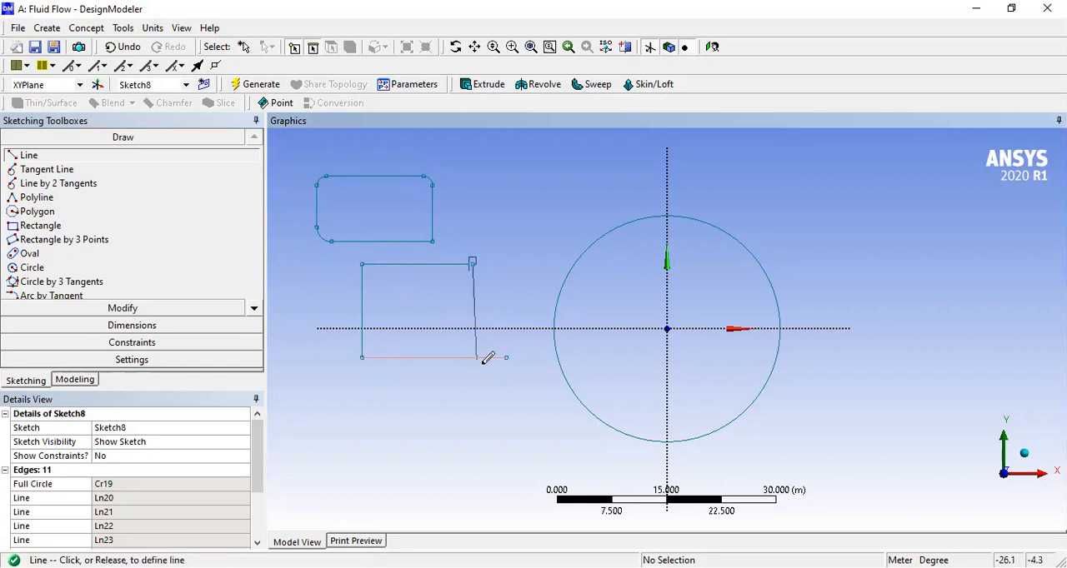
pyautogui.press('Escape')
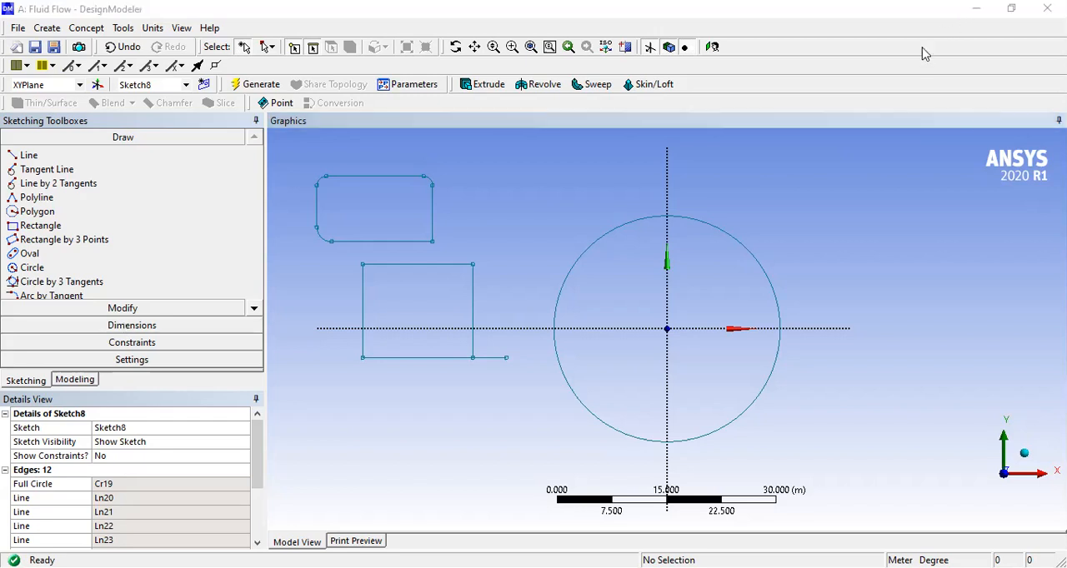
# - Try trimming the box's right side and its bottom line with the Trim tool, undoing each trim
pyautogui.click(110, 309)
pyautogui.click(37, 216)
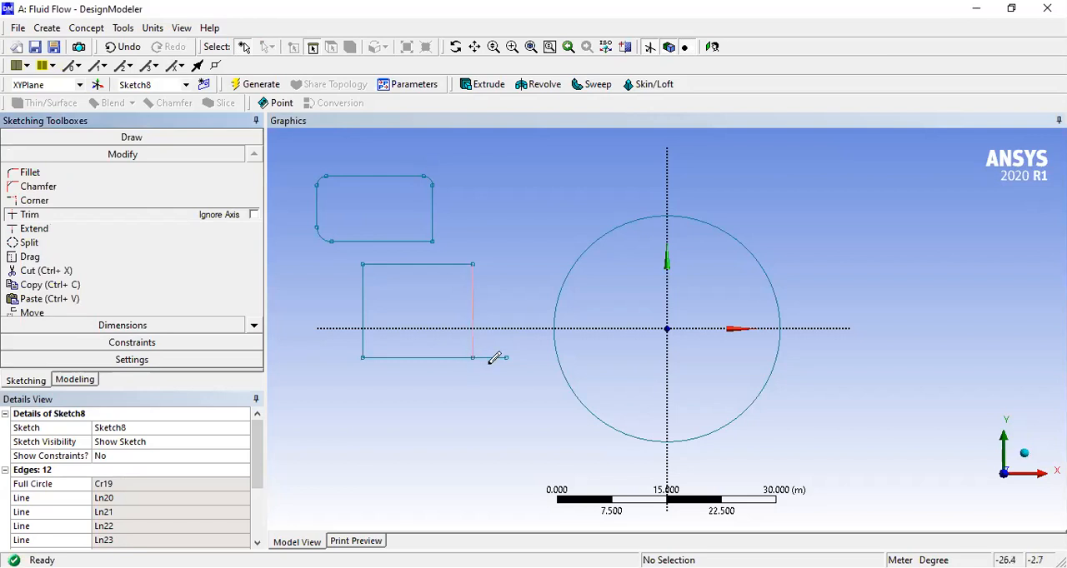
pyautogui.click(472, 335)
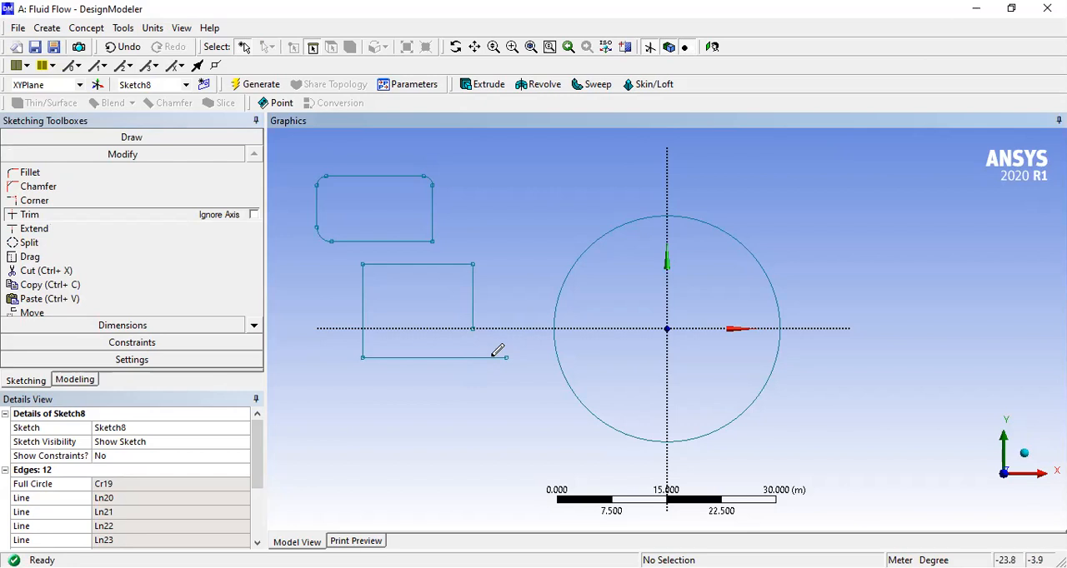
pyautogui.hotkey('ctrl', 'z')
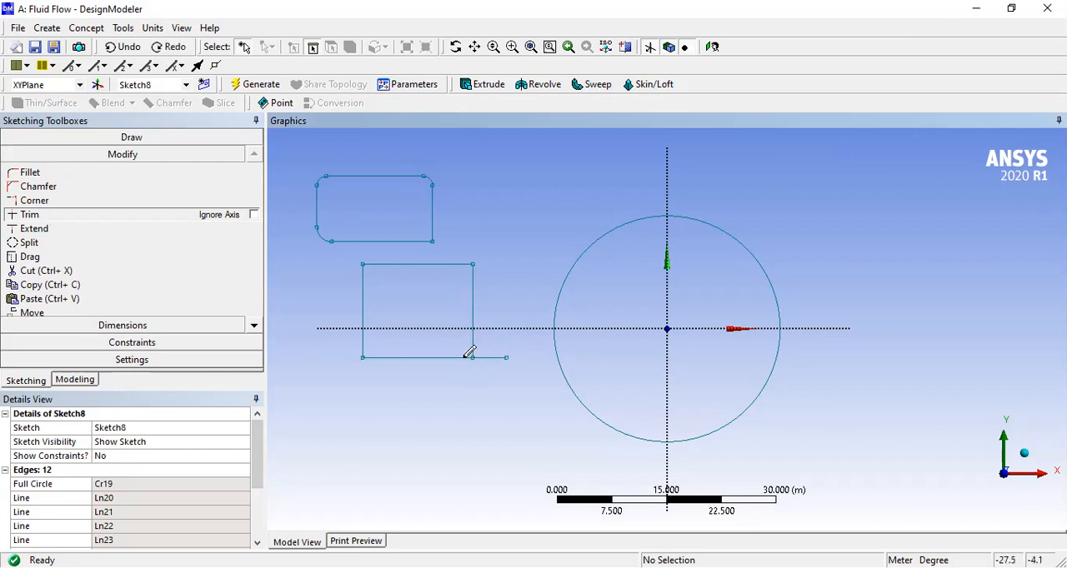
pyautogui.click(470, 357)
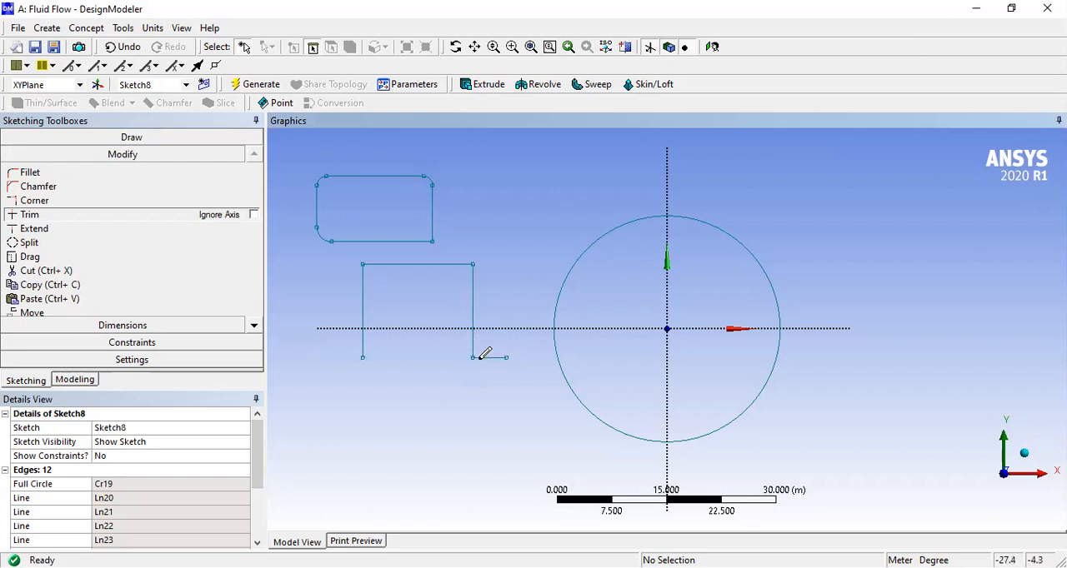
pyautogui.hotkey('ctrl', 'z')
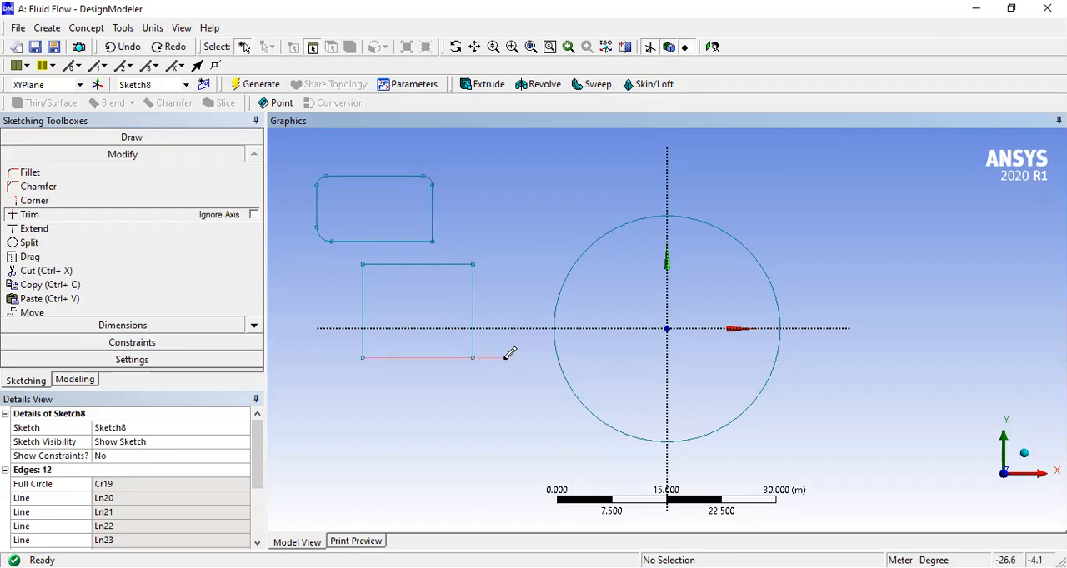
# - Trim the bottom line's overhang beyond the box's right side and leave the Trim command
pyautogui.click(153, 260)
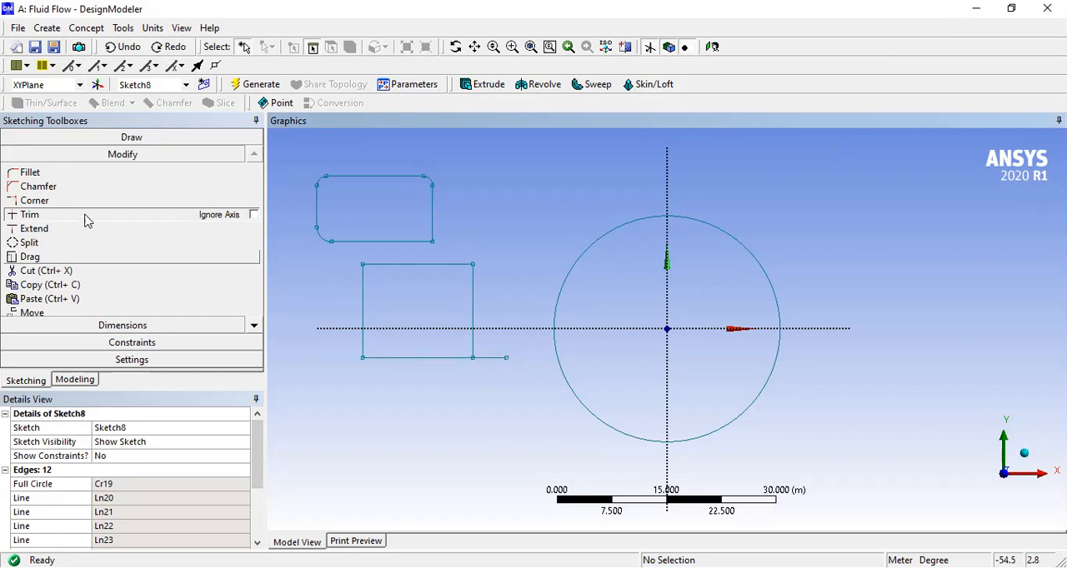
pyautogui.click(493, 359)
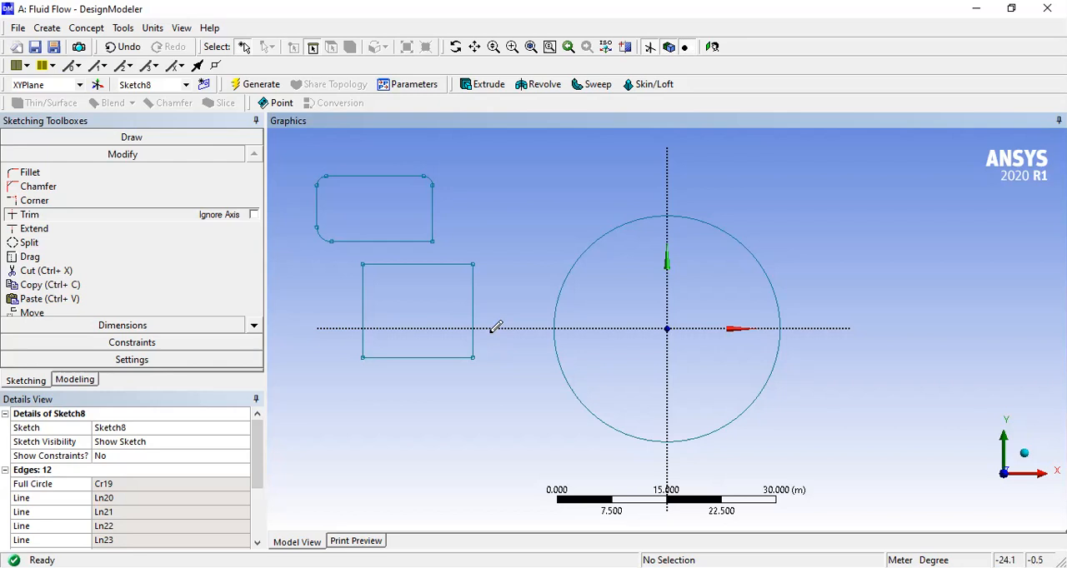
pyautogui.press('Escape')
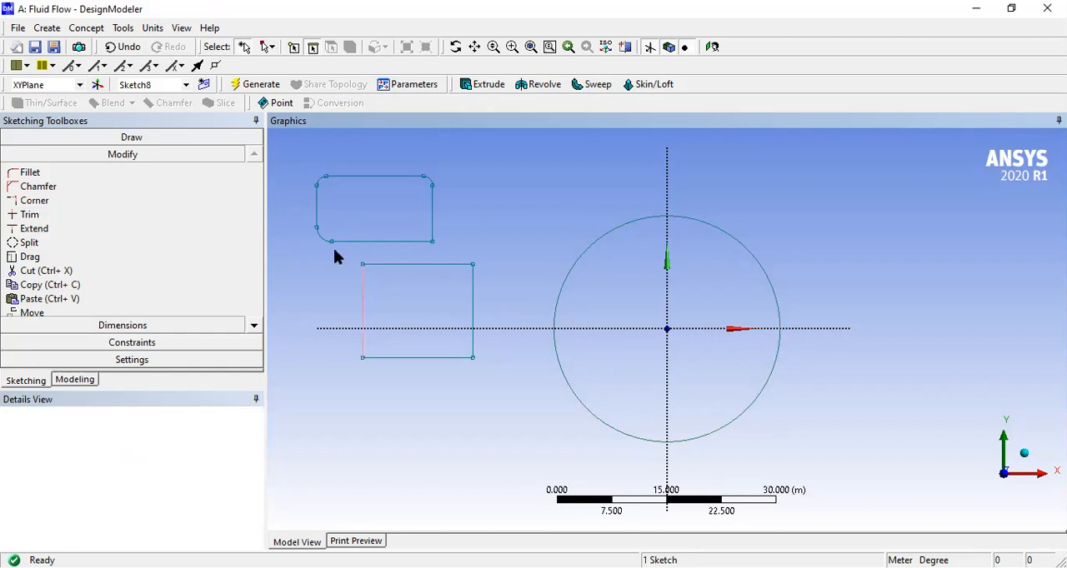
# - Extrude the whole sketch with Add Material to a fixed depth of 10 m and generate the bodies
pyautogui.hotkey('ctrl', 'a')
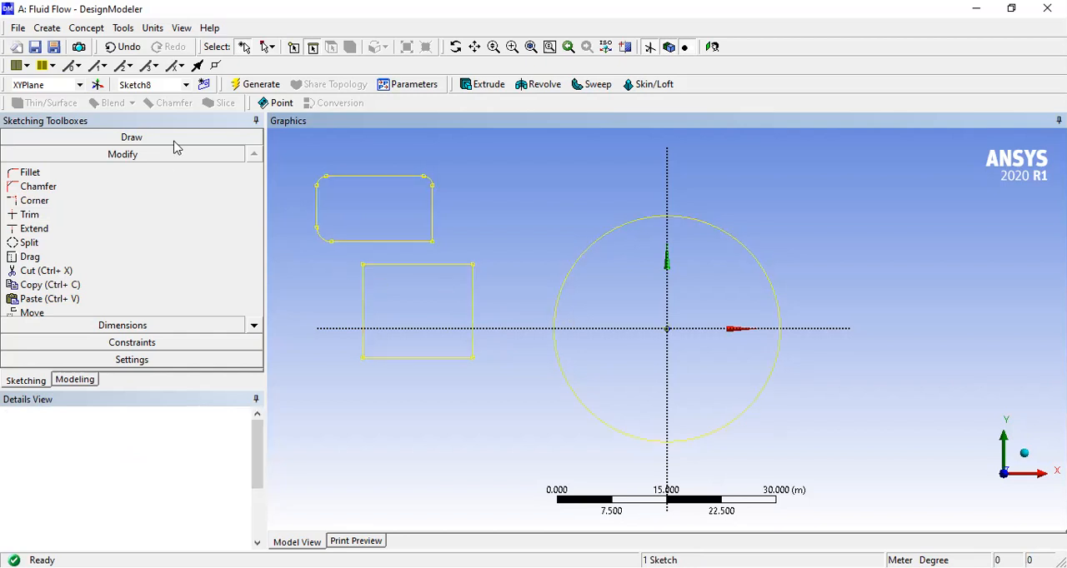
pyautogui.click(486, 89)
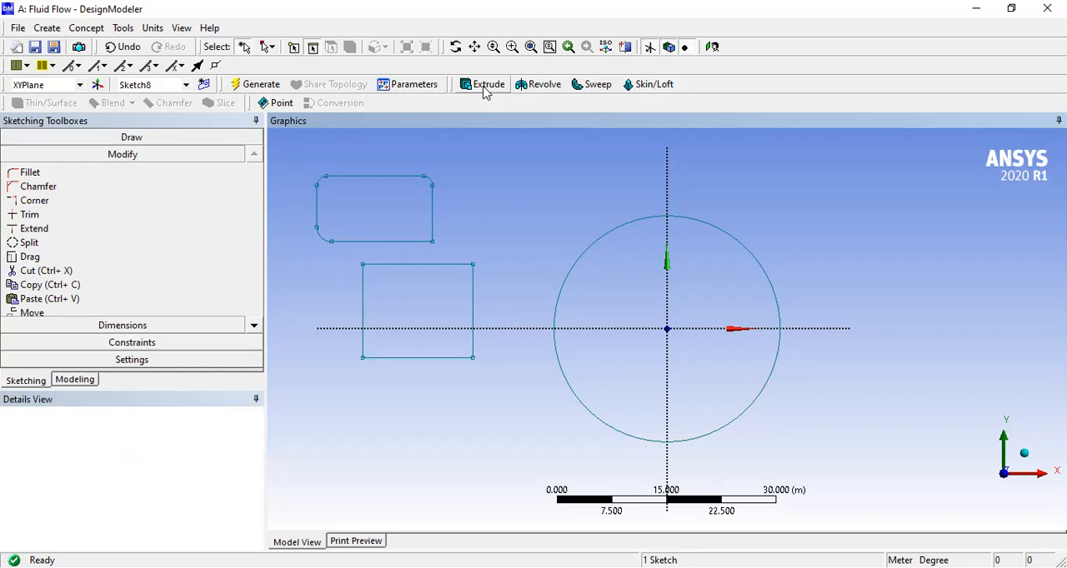
pyautogui.click(486, 87)
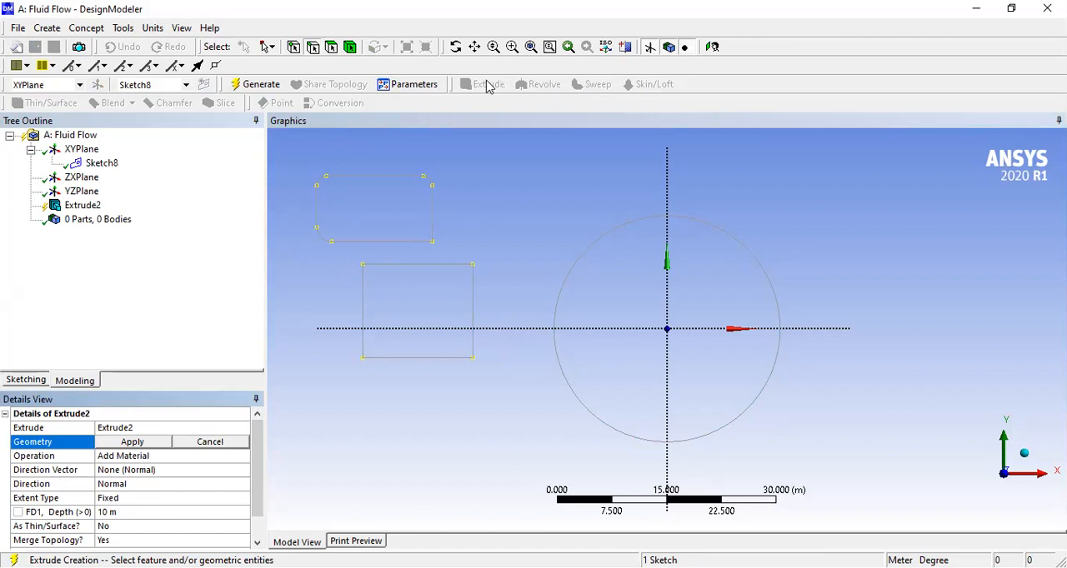
pyautogui.click(133, 443)
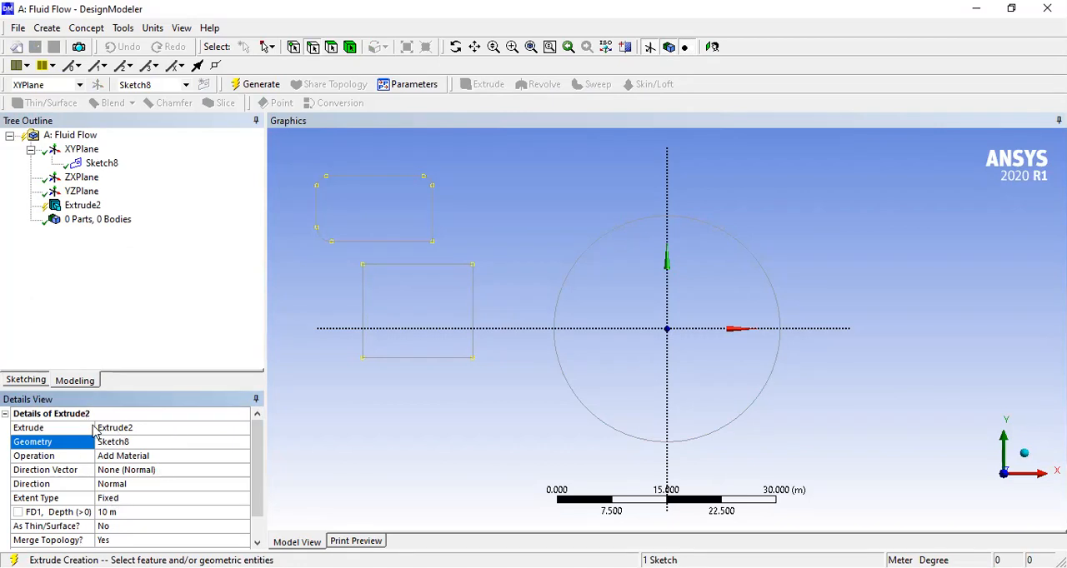
pyautogui.click(257, 542)
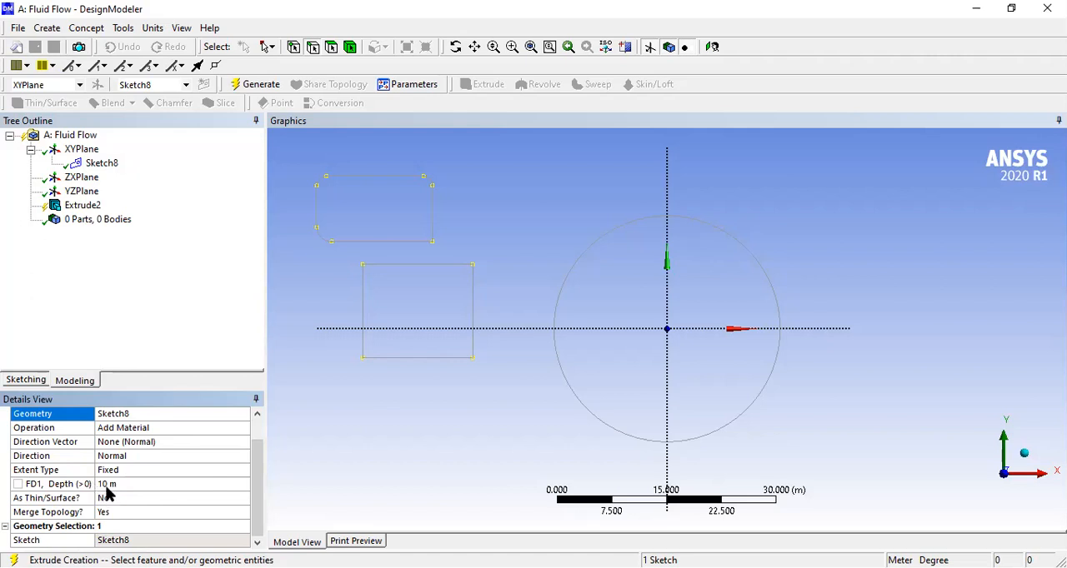
pyautogui.click(129, 482)
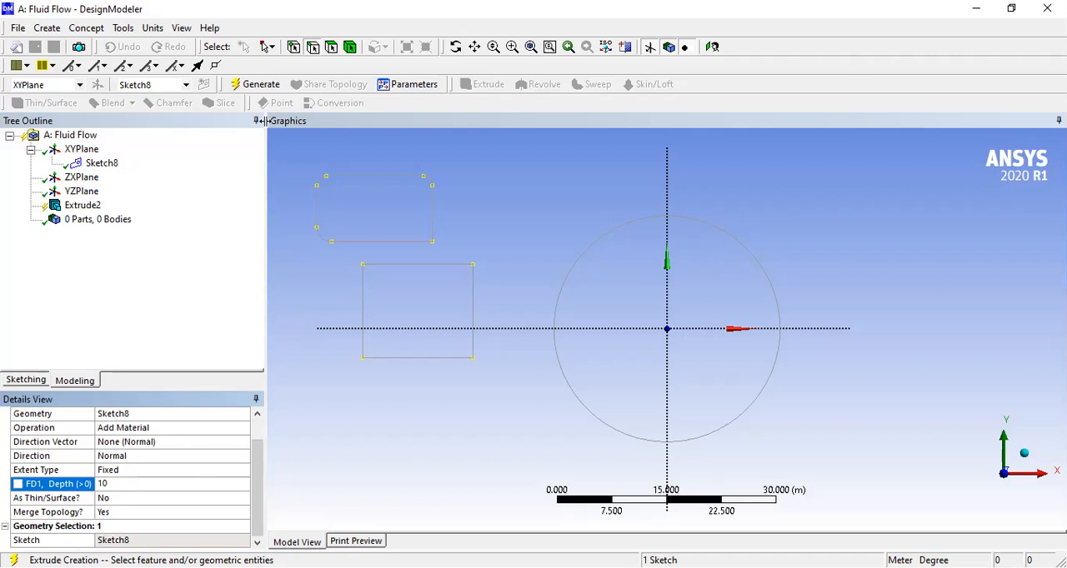
pyautogui.click(251, 84)
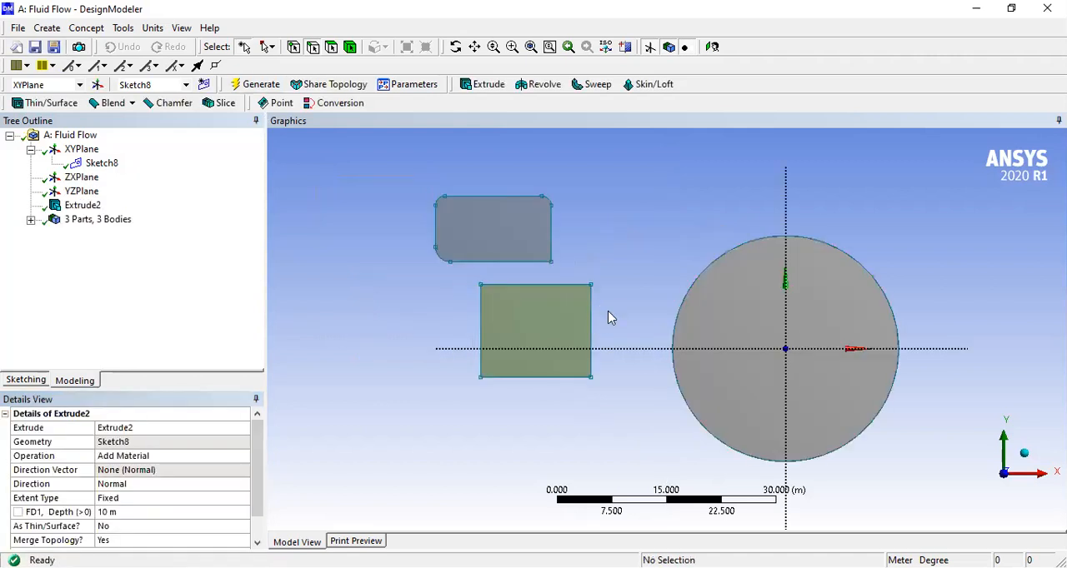
pyautogui.moveTo(566, 332)
pyautogui.mouseDown(button='middle')
pyautogui.moveTo(507, 340)
pyautogui.moveTo(445, 413)
pyautogui.moveTo(455, 383)
pyautogui.moveTo(528, 336)
pyautogui.moveTo(592, 328)
pyautogui.moveTo(672, 263)
pyautogui.moveTo(676, 243)
pyautogui.moveTo(520, 398)
pyautogui.moveTo(592, 297)
pyautogui.moveTo(676, 305)
pyautogui.moveTo(688, 293)
pyautogui.moveTo(683, 262)
pyautogui.moveTo(709, 248)
pyautogui.mouseUp(button='middle')
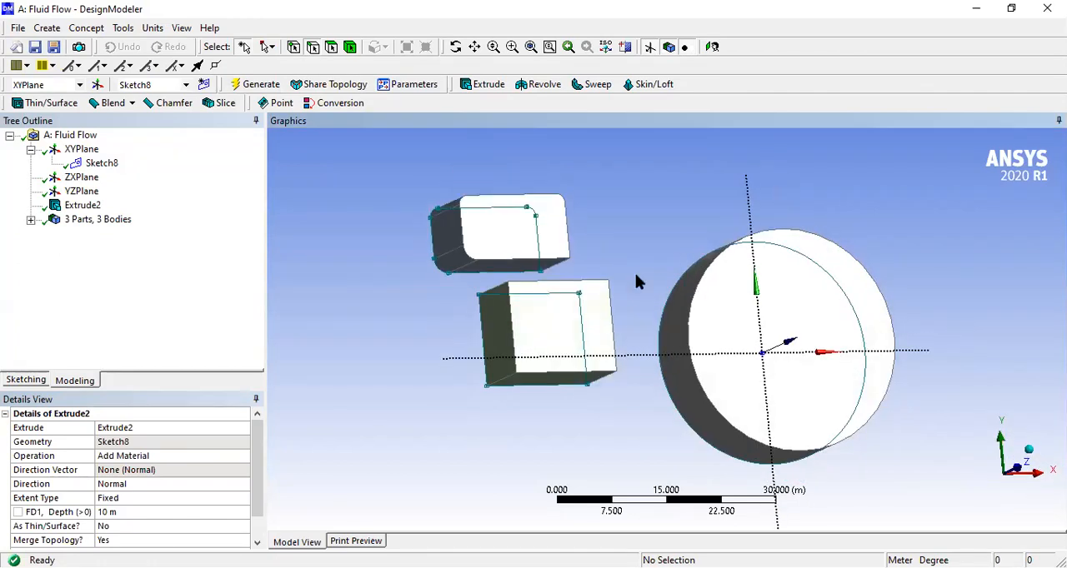
pyautogui.moveTo(591, 358)
pyautogui.mouseDown(button='middle')
pyautogui.moveTo(690, 341)
pyautogui.moveTo(566, 343)
pyautogui.moveTo(526, 361)
pyautogui.mouseUp(button='middle')
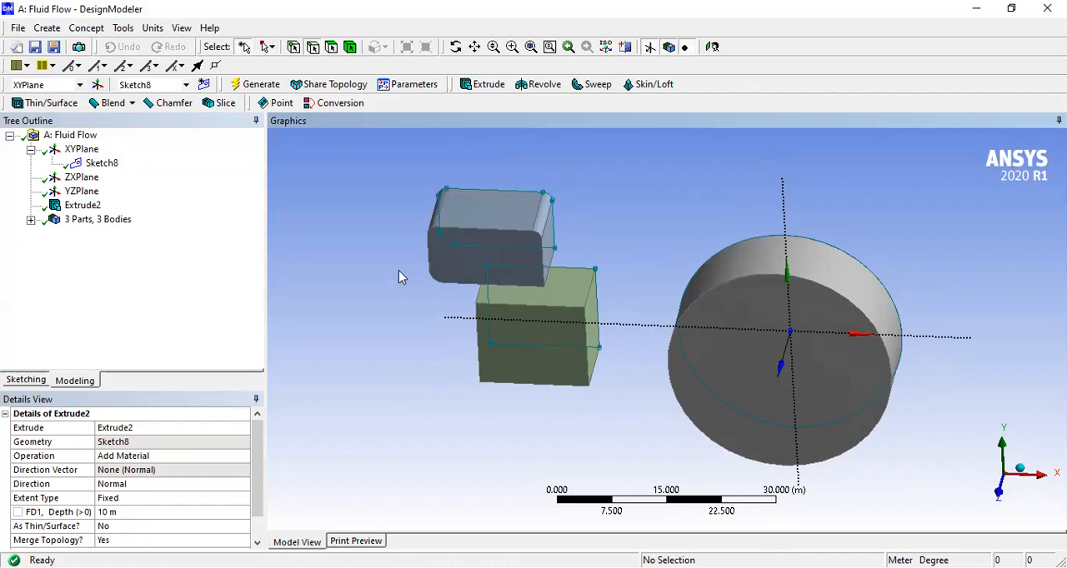
pyautogui.click(255, 526)
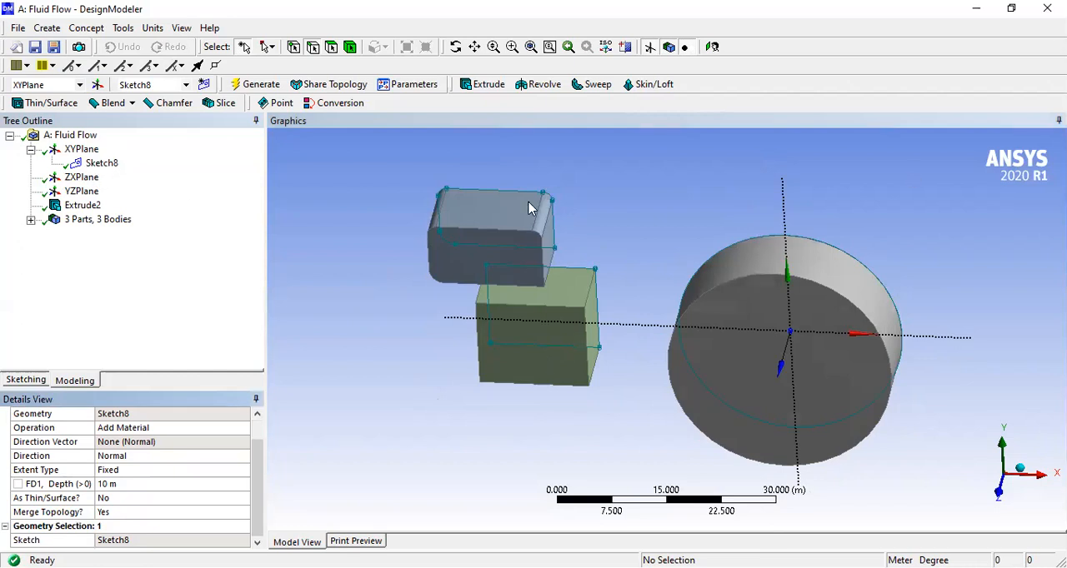
# - Add new sketches on the XY plane and delete the surplus Sketch10
pyautogui.doubleClick(203, 86)
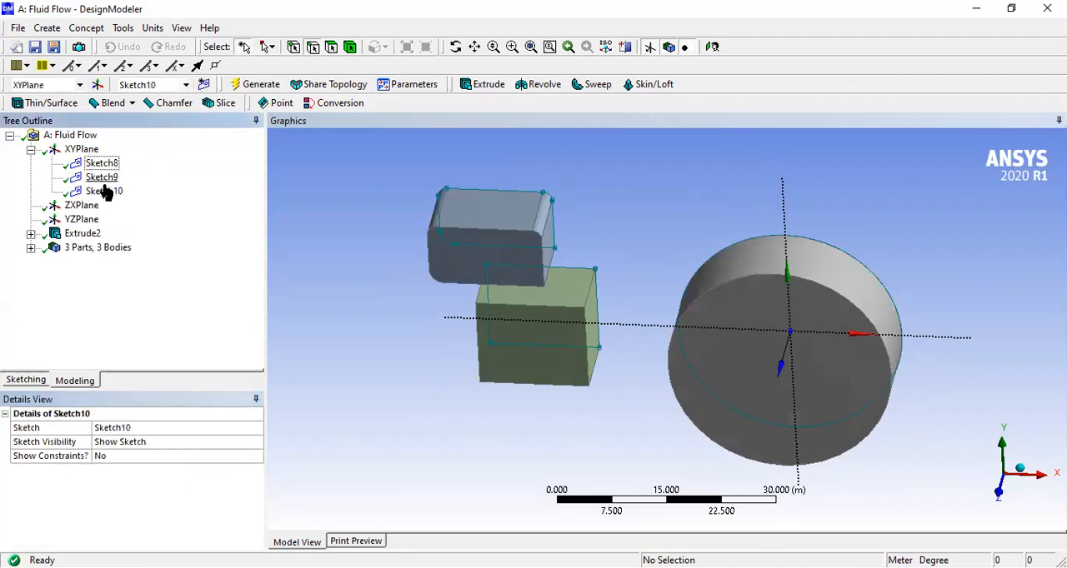
pyautogui.rightClick(105, 195)
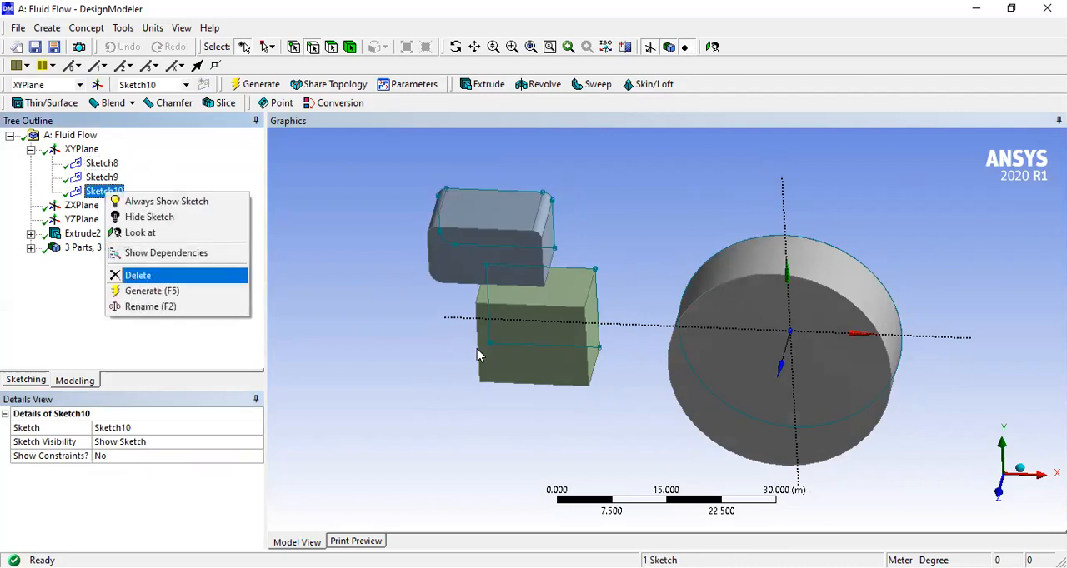
pyautogui.press('Return')
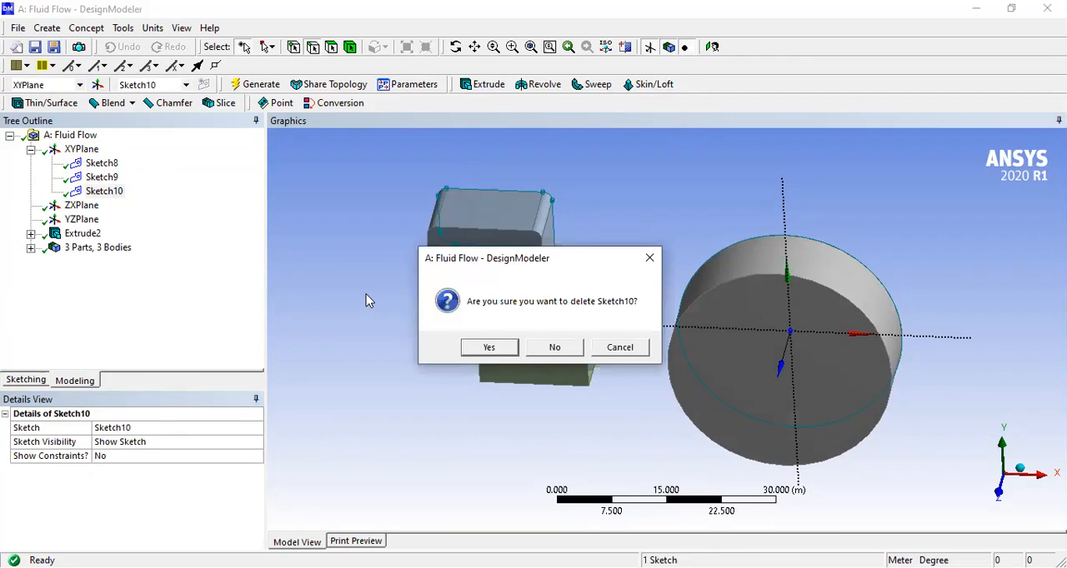
pyautogui.press('Return')
# - Select Sketch8 under the XY plane to view the geometry it contains
pyautogui.moveTo(328, 271); pyautogui.dragTo(347, 237, button='middle')
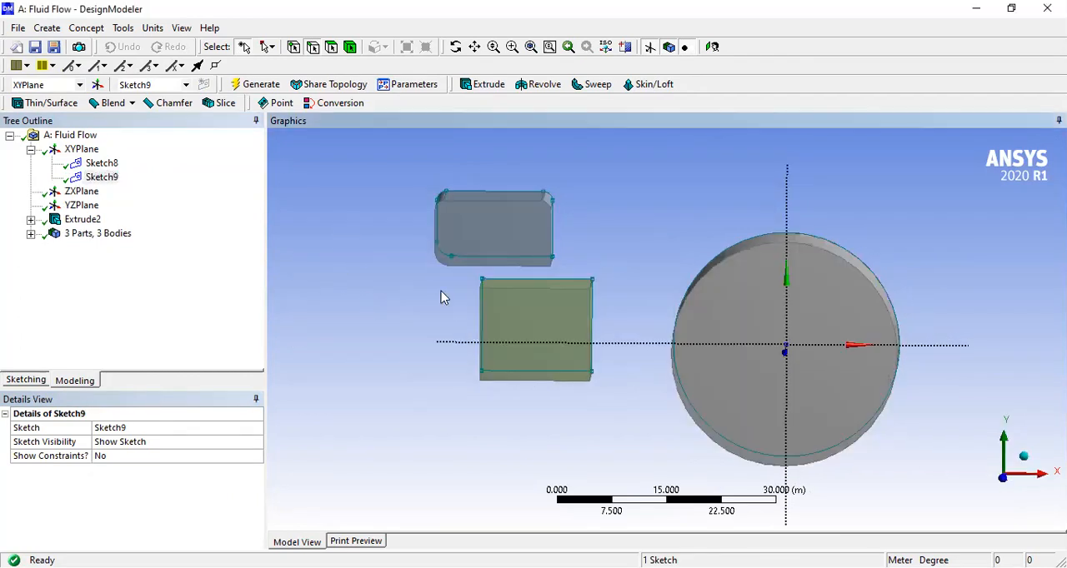
pyautogui.click(72, 166)
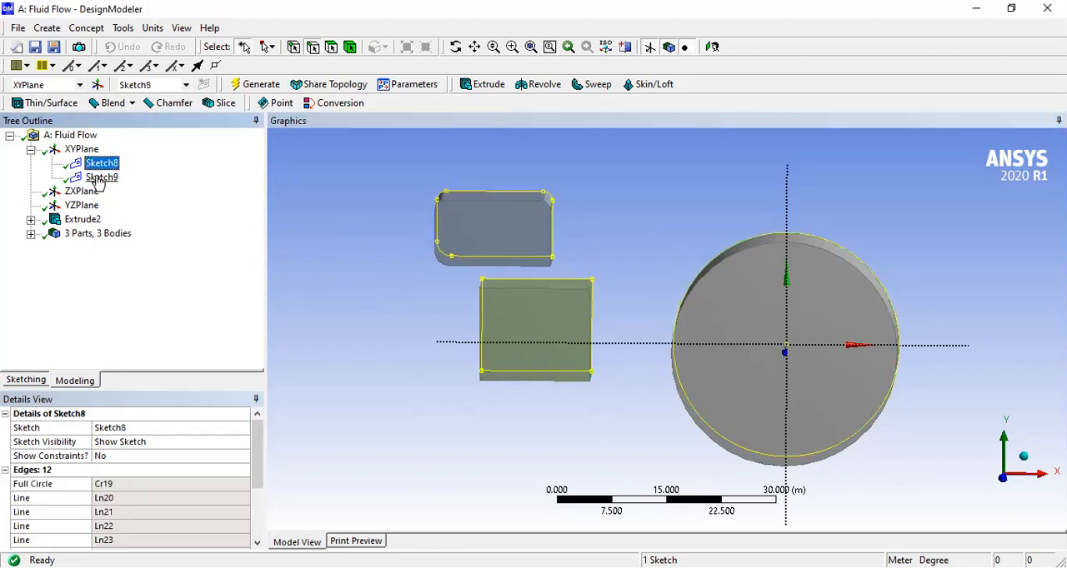
# - Draw a small rectangle in Sketch9 on the far side of the rounded block from the circle
pyautogui.click(101, 177)
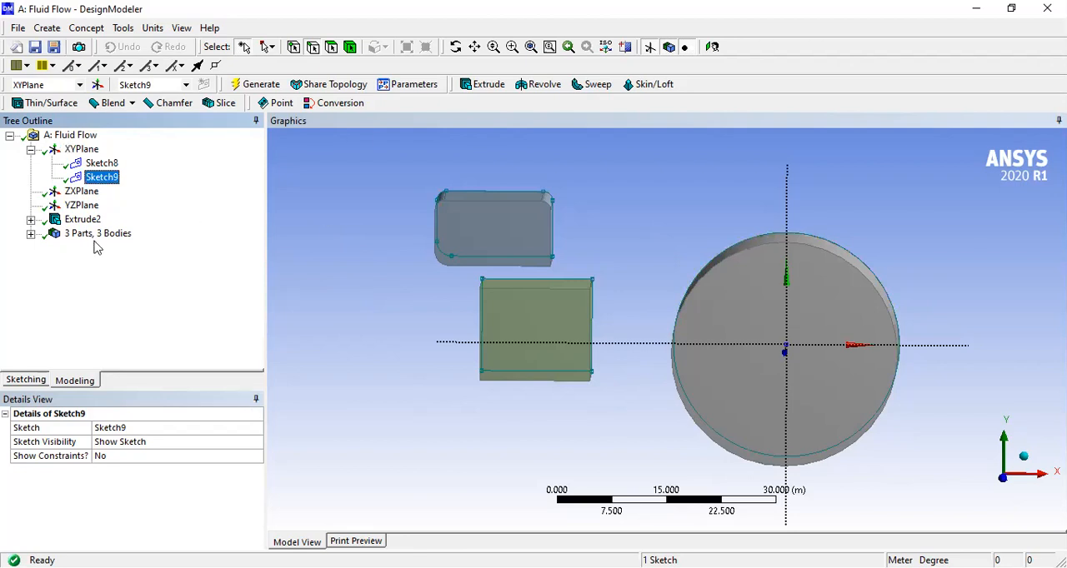
pyautogui.click(25, 381)
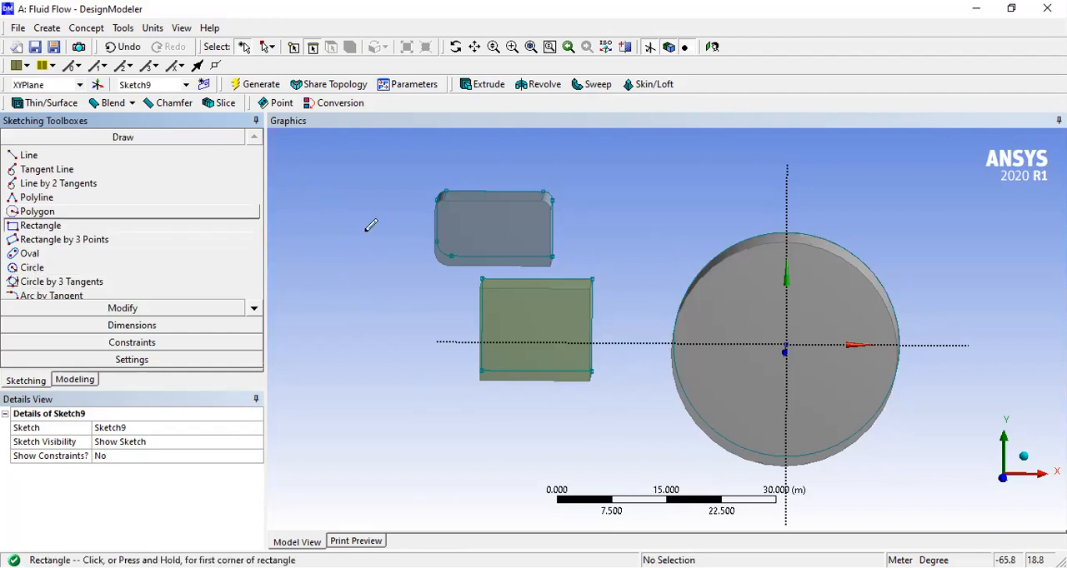
pyautogui.click(306, 194)
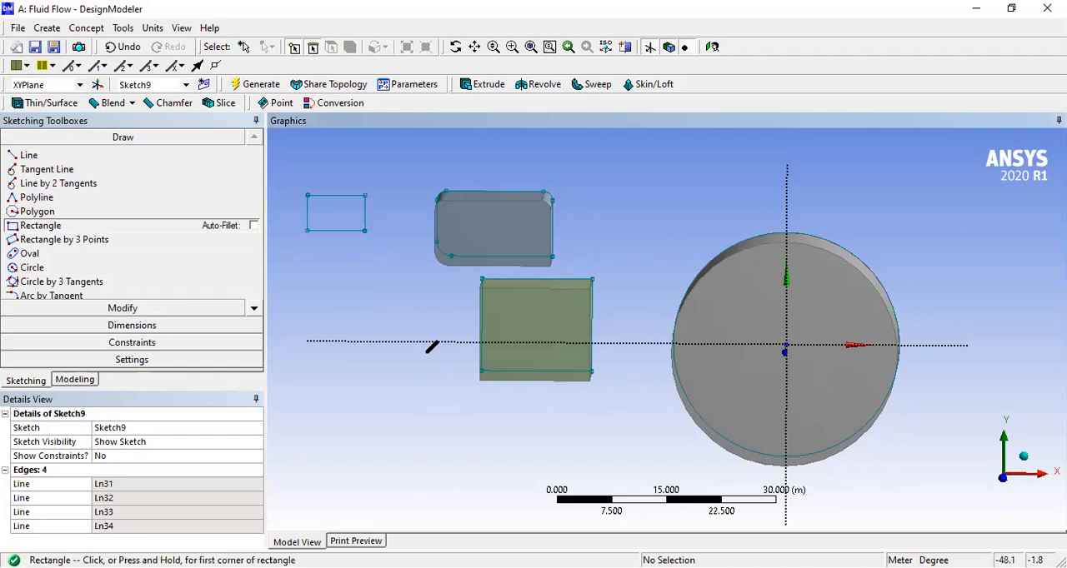
pyautogui.press('Escape')
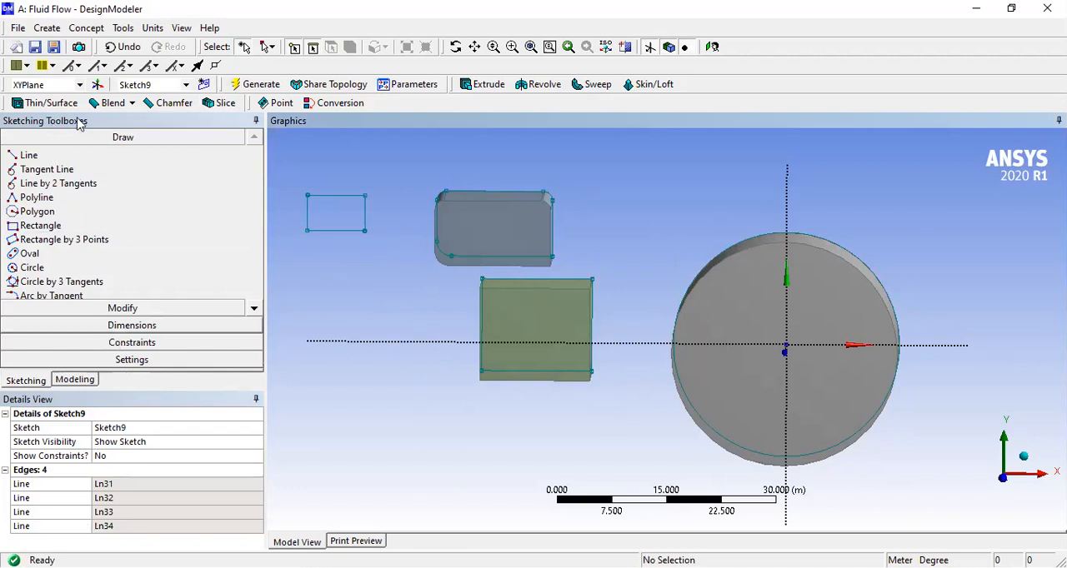
# - Extrude Sketch9 with Add Material to a fixed depth of 12 m and generate the body
pyautogui.click(80, 381)
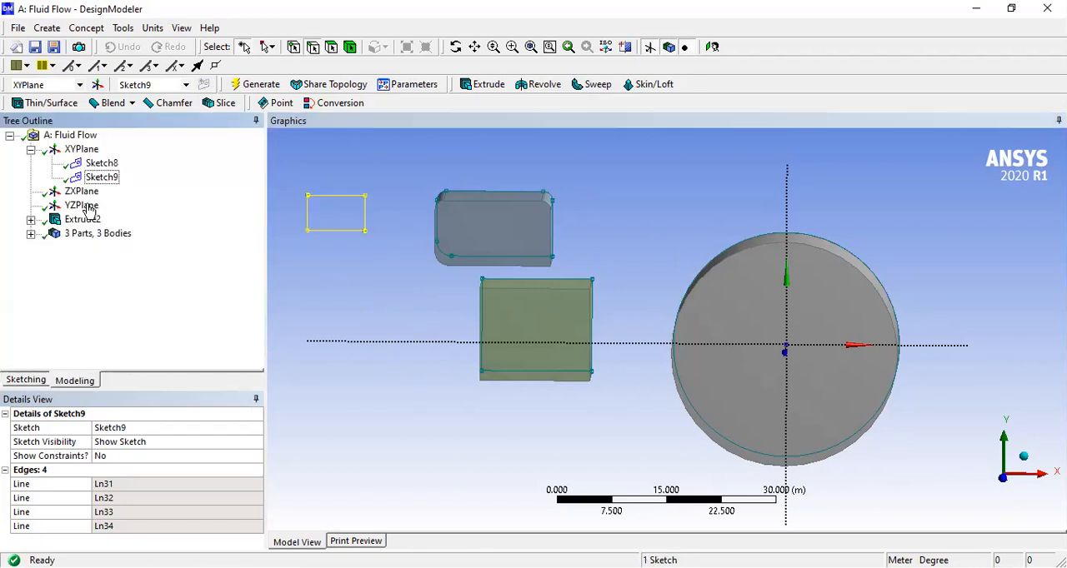
pyautogui.click(101, 178)
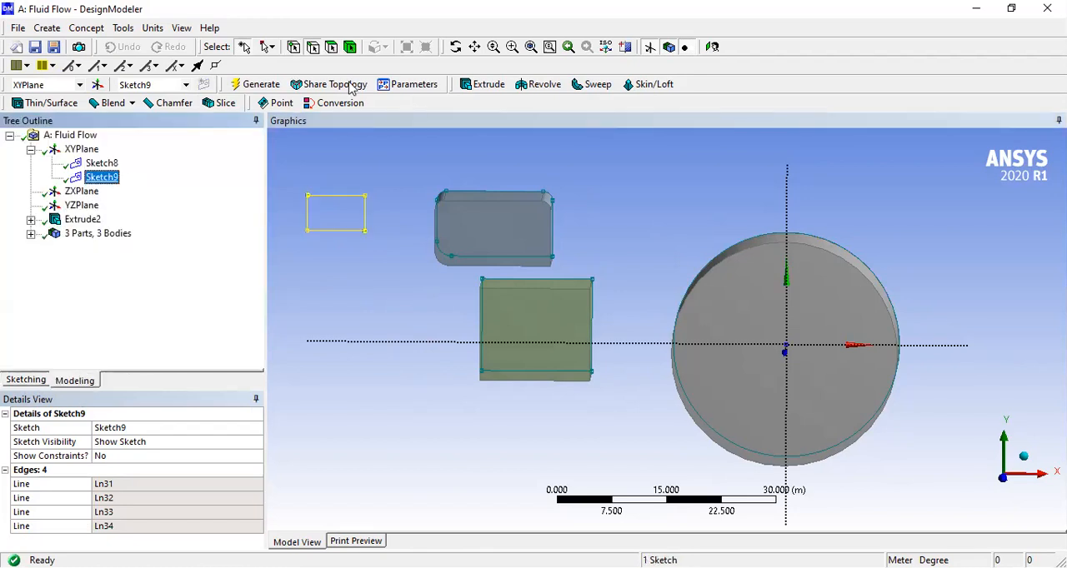
pyautogui.click(487, 85)
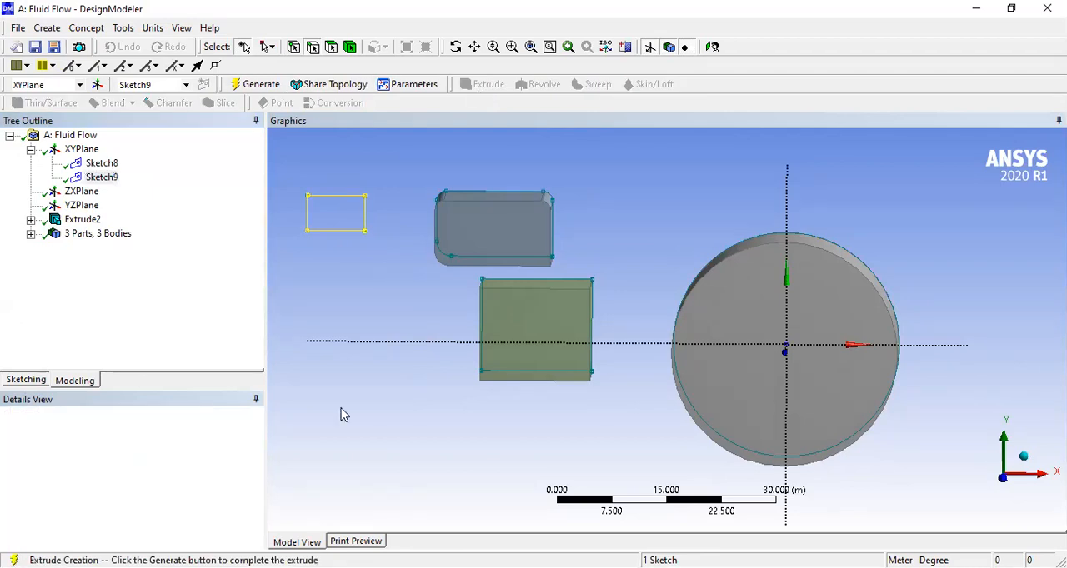
pyautogui.scroll(-1, 253, 510)
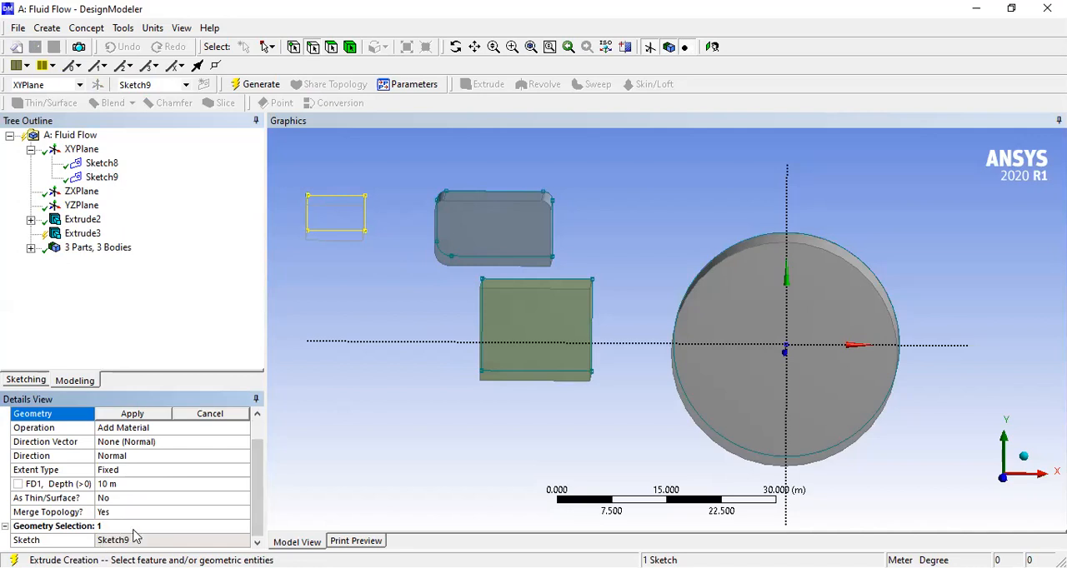
pyautogui.click(107, 485)
pyautogui.click(114, 483)
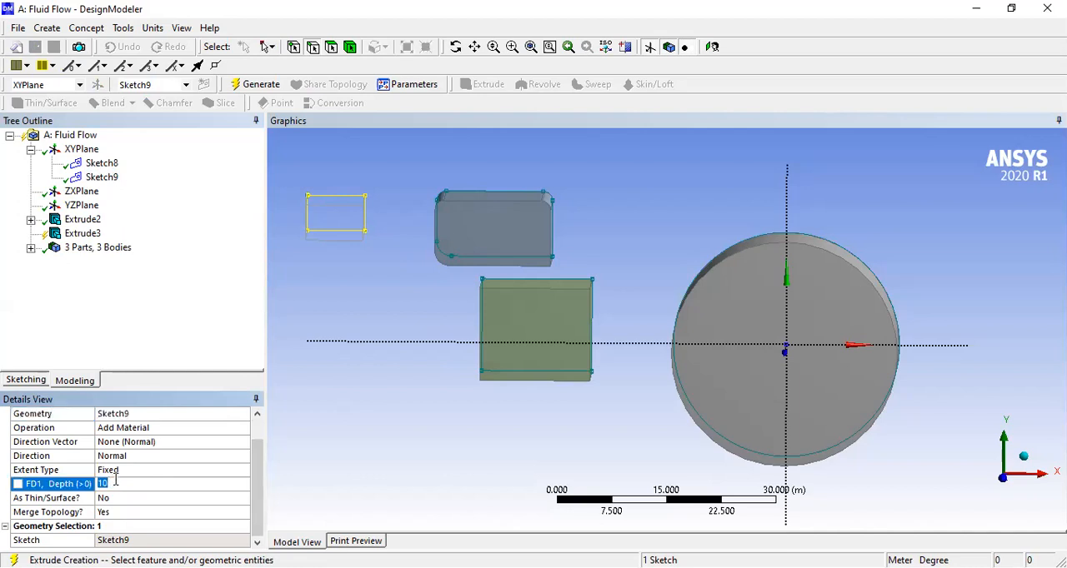
pyautogui.write('12')
pyautogui.press('Return')
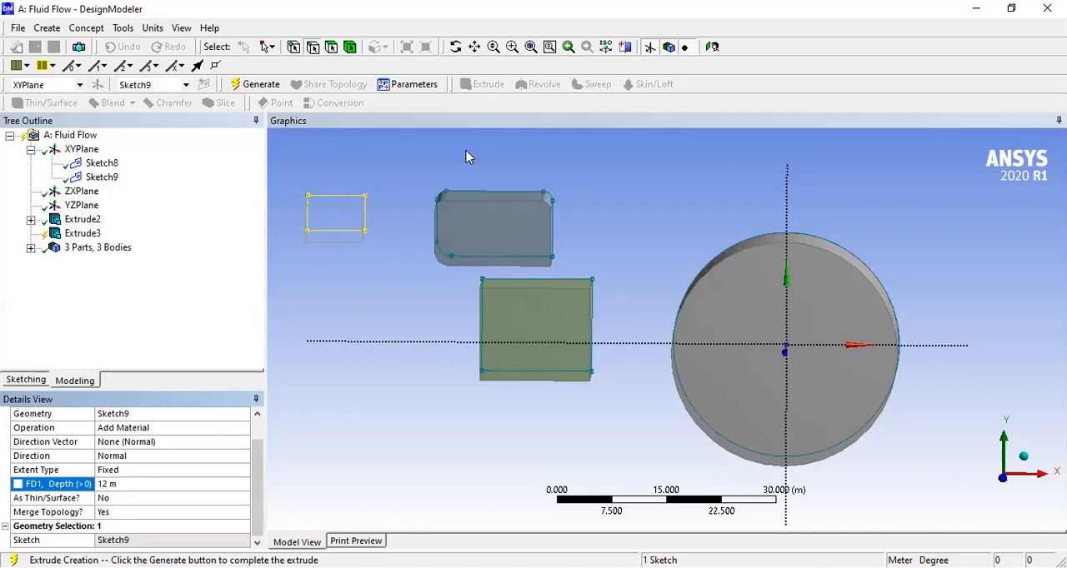
pyautogui.click(260, 85)
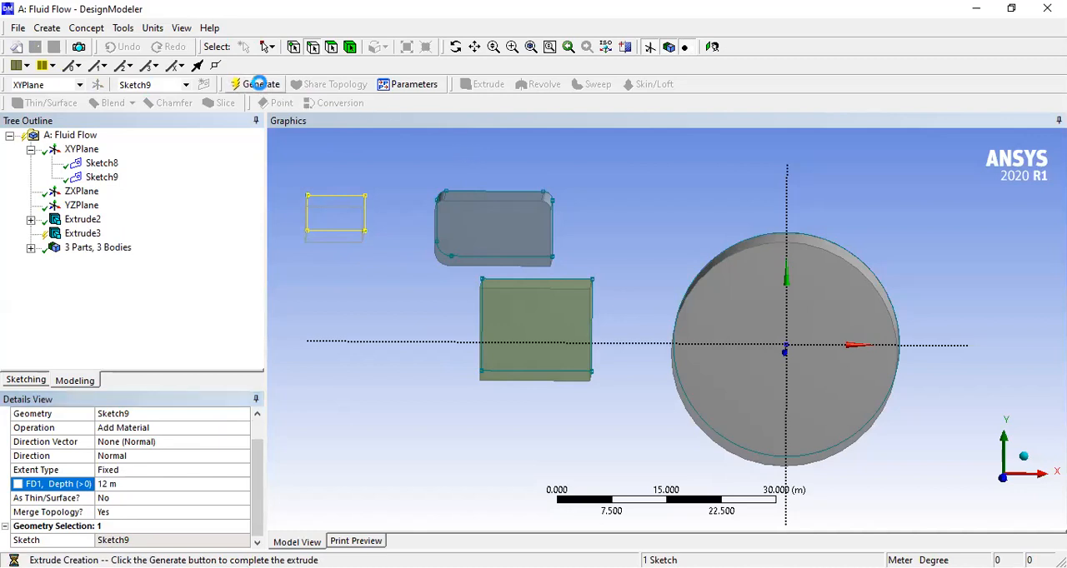
# - Add a new sketch on the XY plane and draw a rectangle in it just below the small orange box
pyautogui.moveTo(378, 309); pyautogui.dragTo(350, 397, button='middle')
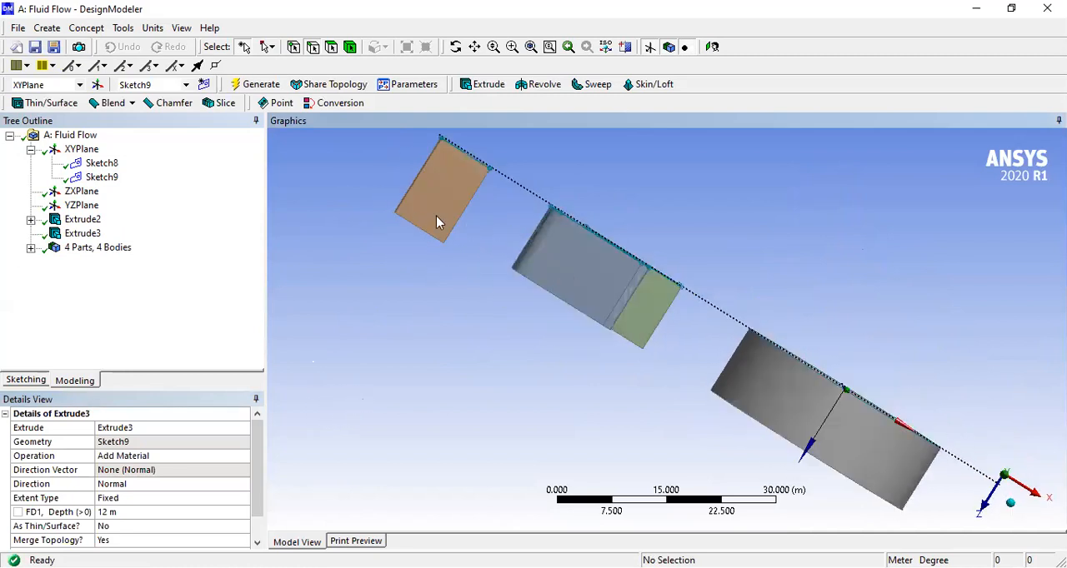
pyautogui.moveTo(439, 355); pyautogui.dragTo(482, 269, button='middle')
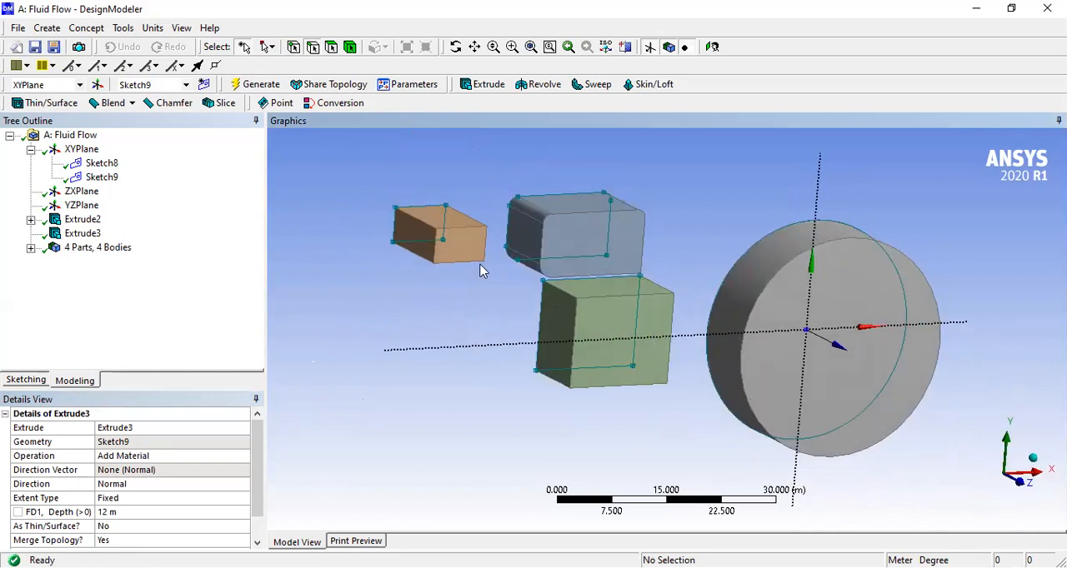
pyautogui.moveTo(433, 305); pyautogui.dragTo(360, 281, button='middle')
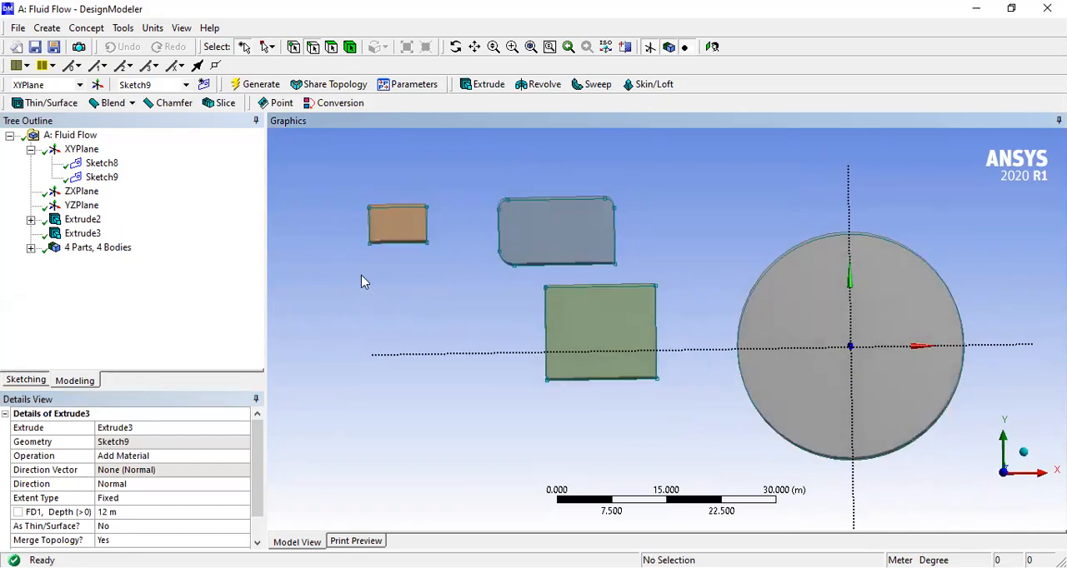
pyautogui.click(204, 85)
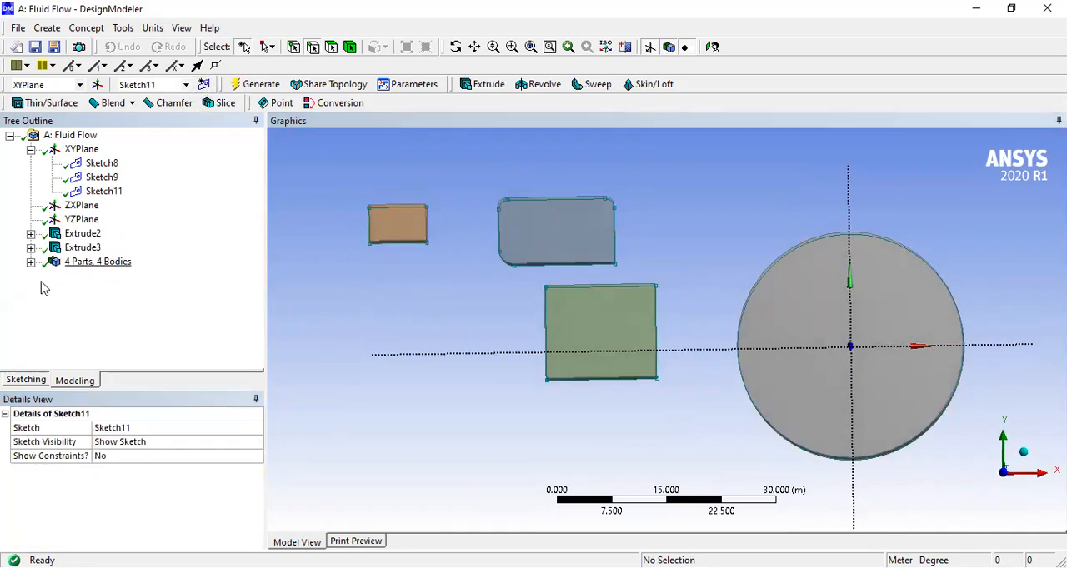
pyautogui.click(26, 381)
pyautogui.click(40, 226)
pyautogui.click(370, 267)
pyautogui.click(481, 308)
pyautogui.press('Escape')
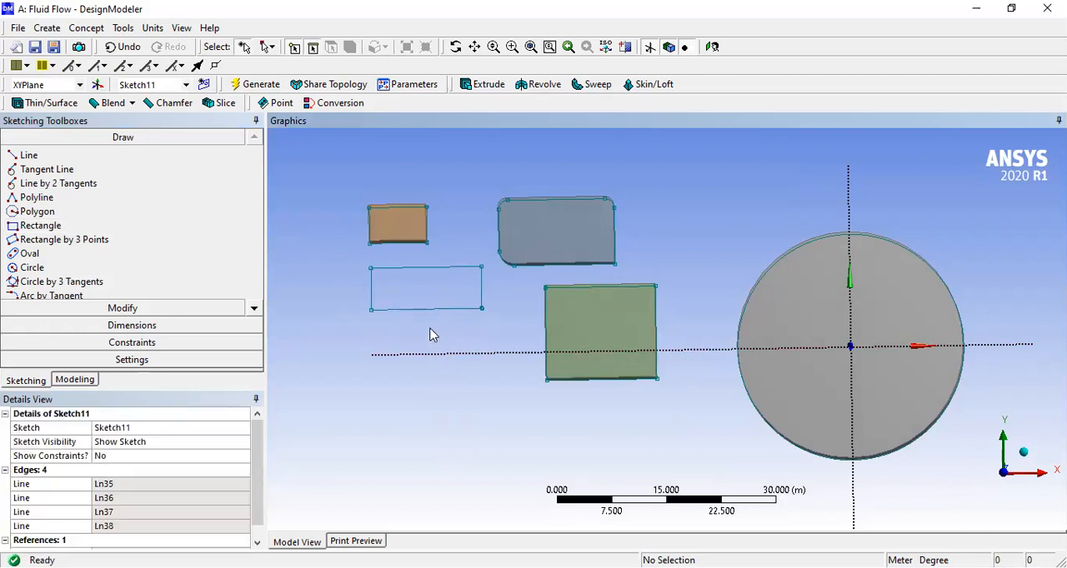
# - Add another new sketch on the XY plane and draw a larger rectangle below the horizontal axis
pyautogui.click(204, 84)
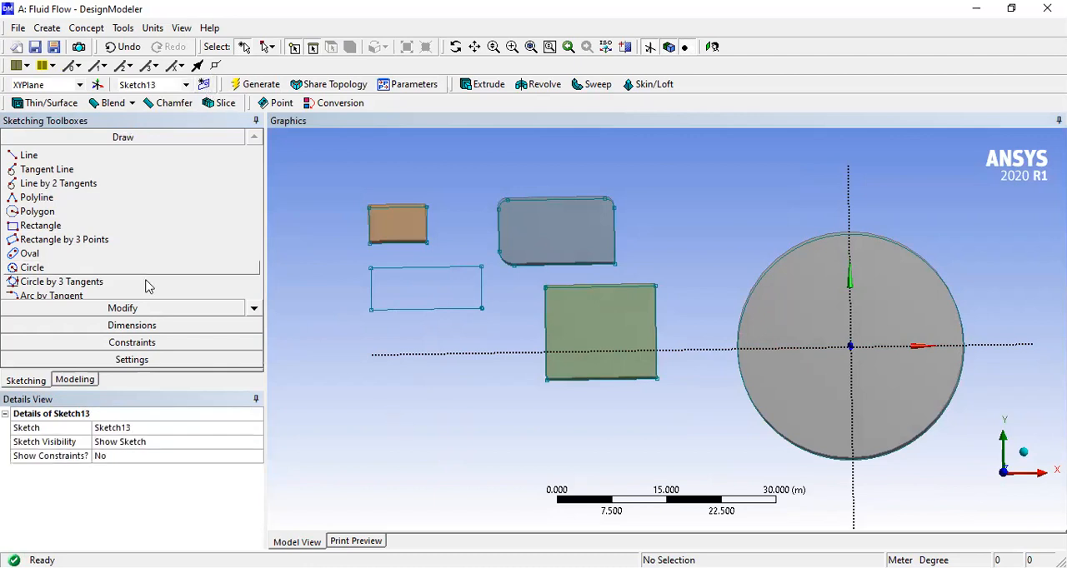
pyautogui.click(40, 226)
pyautogui.moveTo(365, 387); pyautogui.dragTo(508, 460)
pyautogui.click(508, 460)
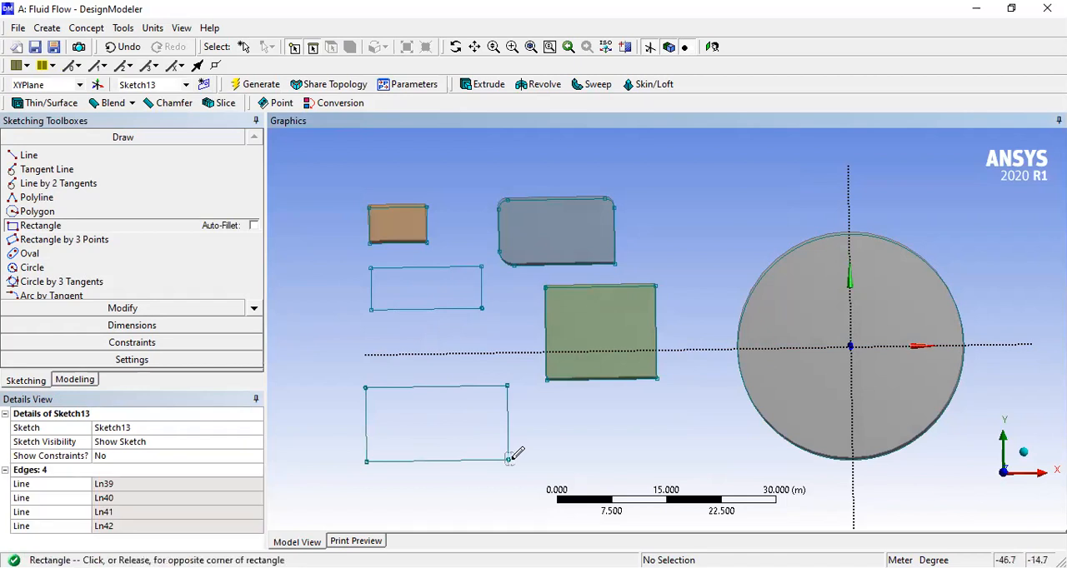
pyautogui.press('Escape')
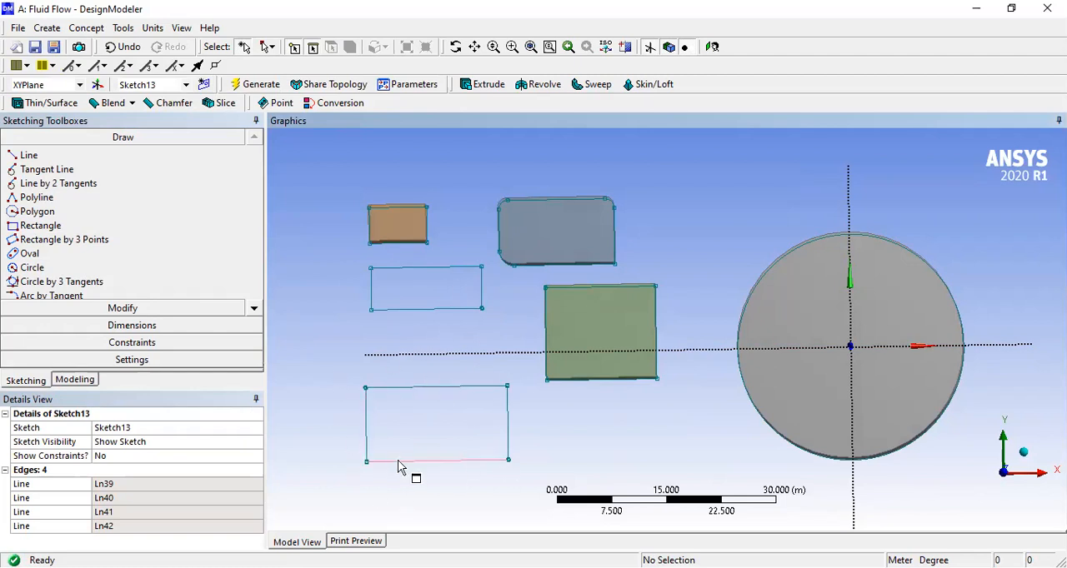
# - Check which geometry Sketch11, Sketch12 and Sketch13 under the XY plane each contain
pyautogui.click(73, 380)
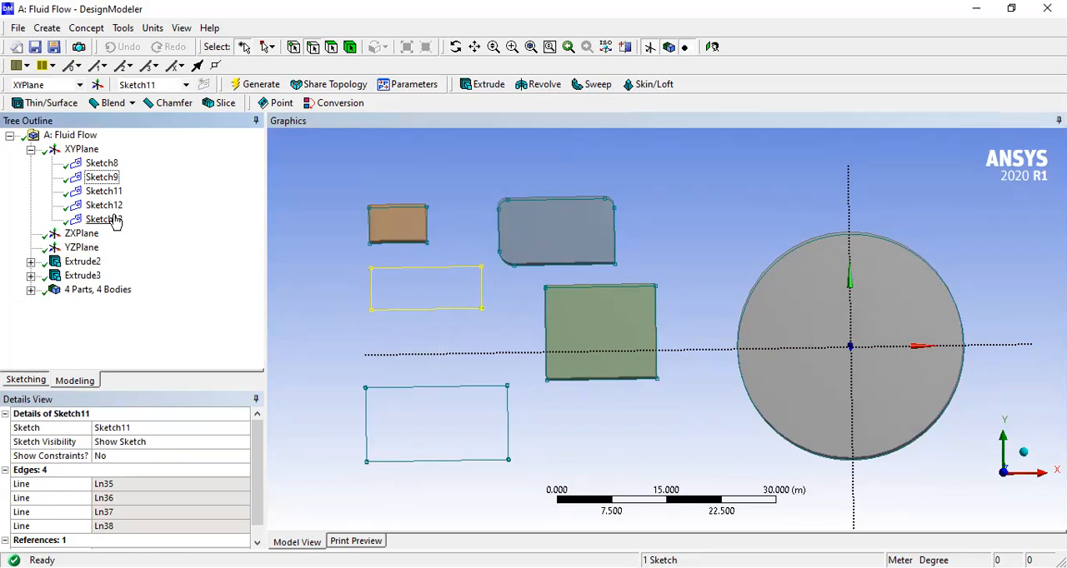
pyautogui.click(102, 208)
pyautogui.click(101, 221)
pyautogui.click(111, 208)
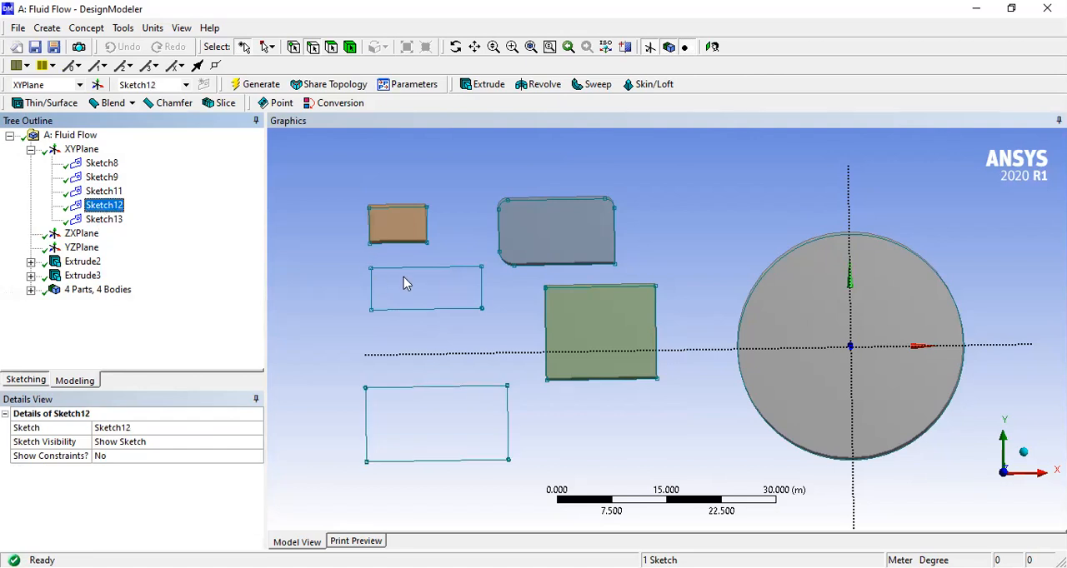
# - Extrude Sketch13 with Add Material to a fixed depth of 15 m and generate the body
pyautogui.click(111, 222)
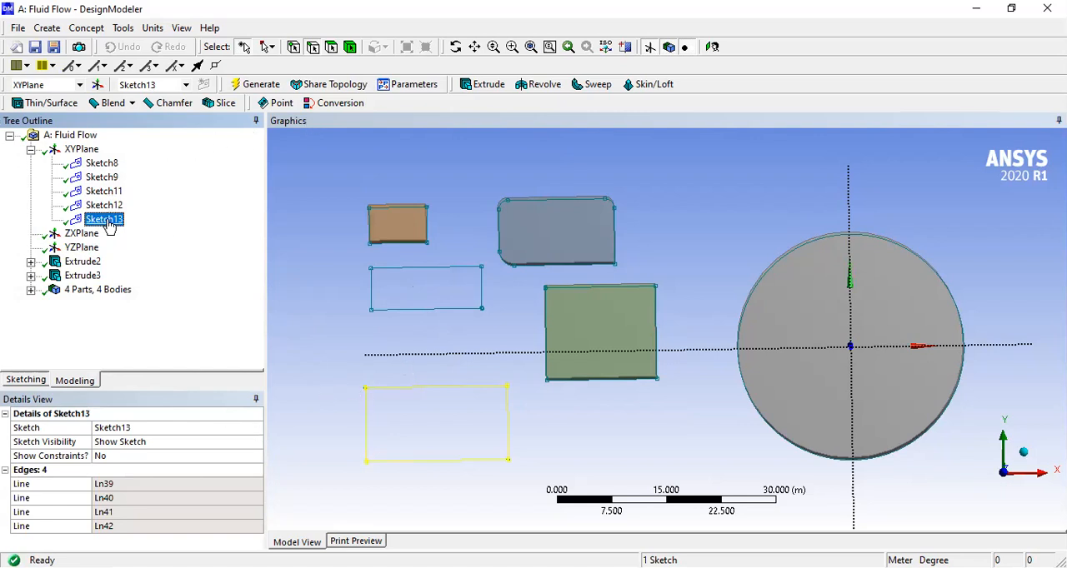
pyautogui.click(482, 85)
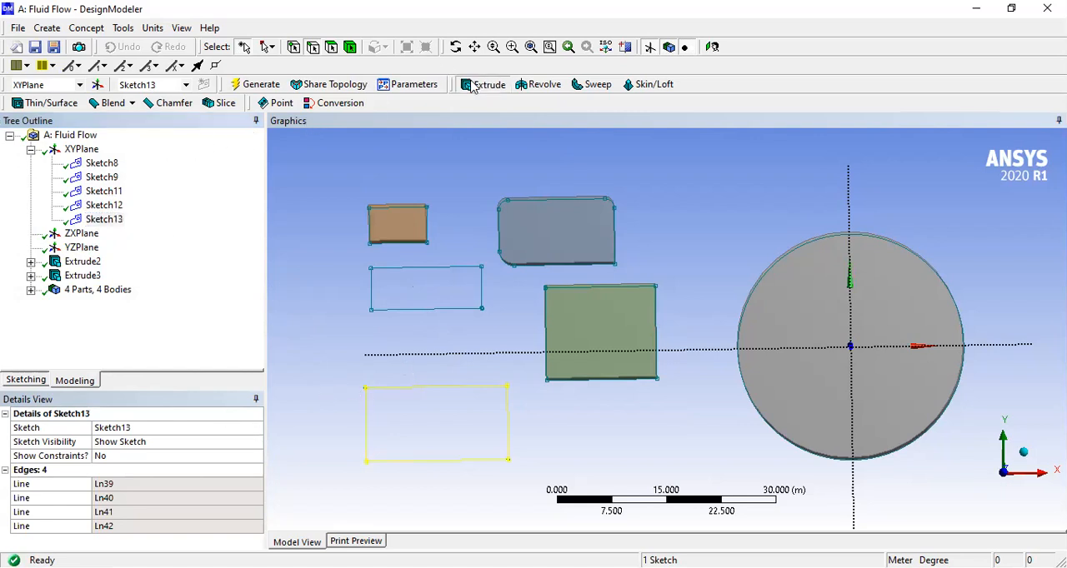
pyautogui.click(183, 442)
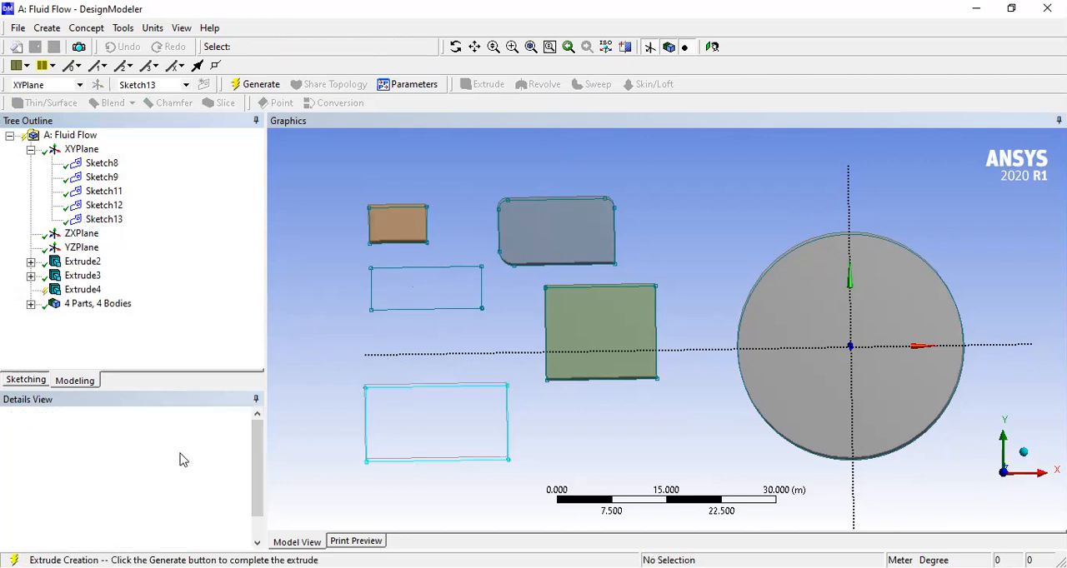
pyautogui.scroll(-1, 260, 471)
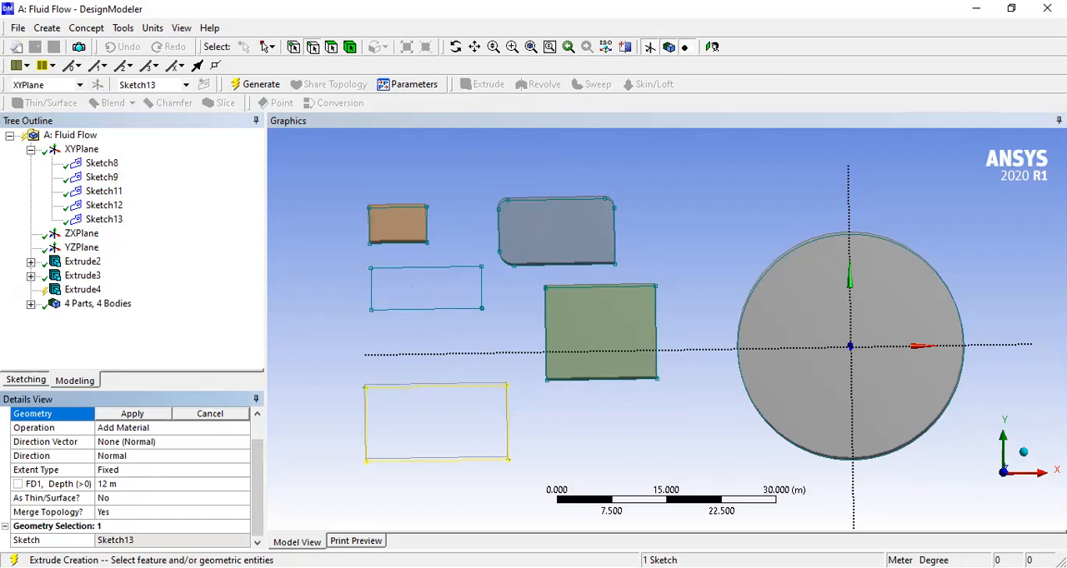
pyautogui.scroll(1, 260, 500)
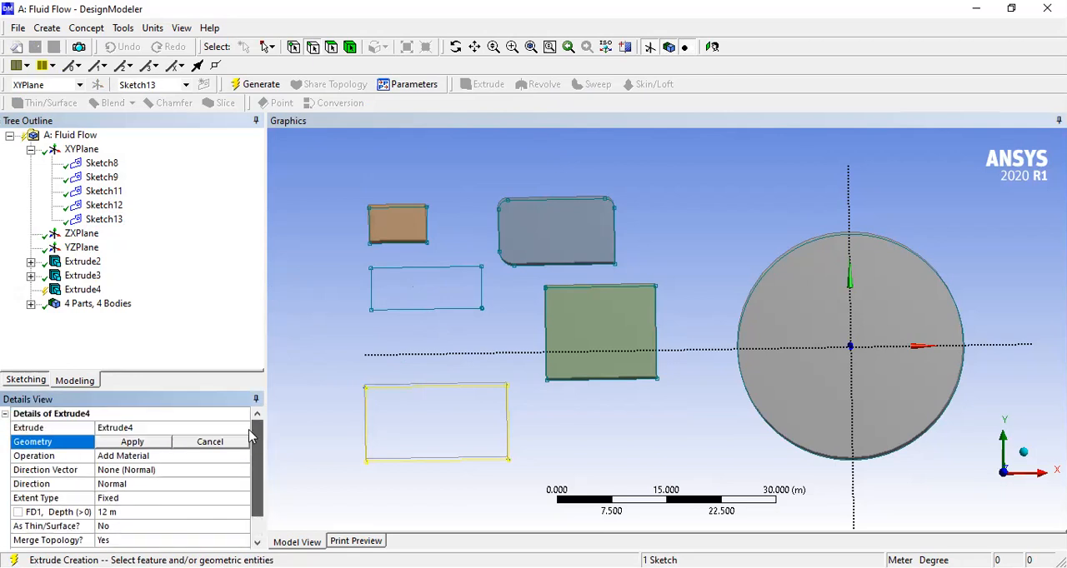
pyautogui.click(107, 512)
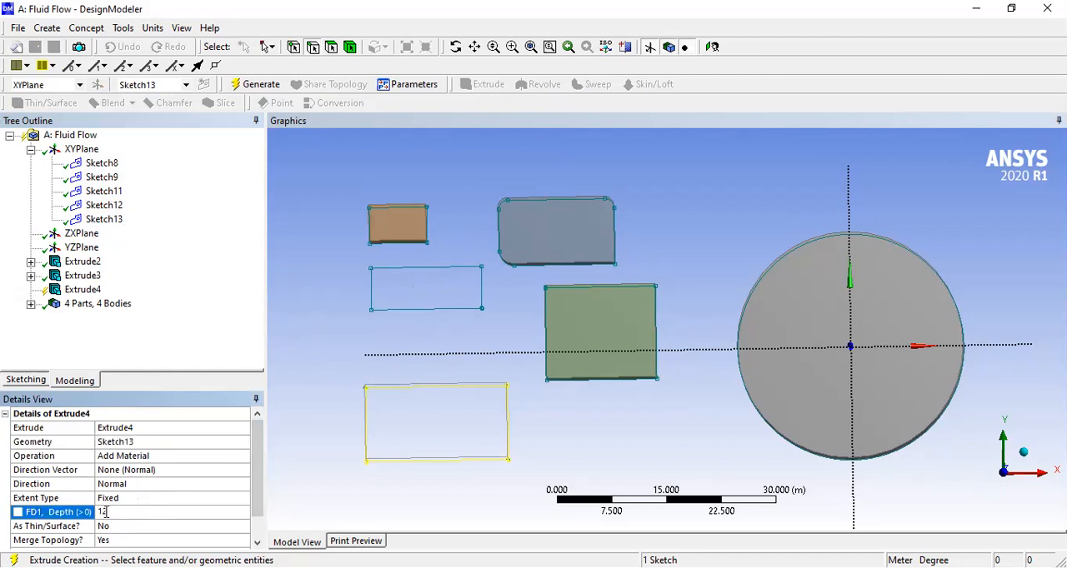
pyautogui.press('BackSpace')
pyautogui.write('5')
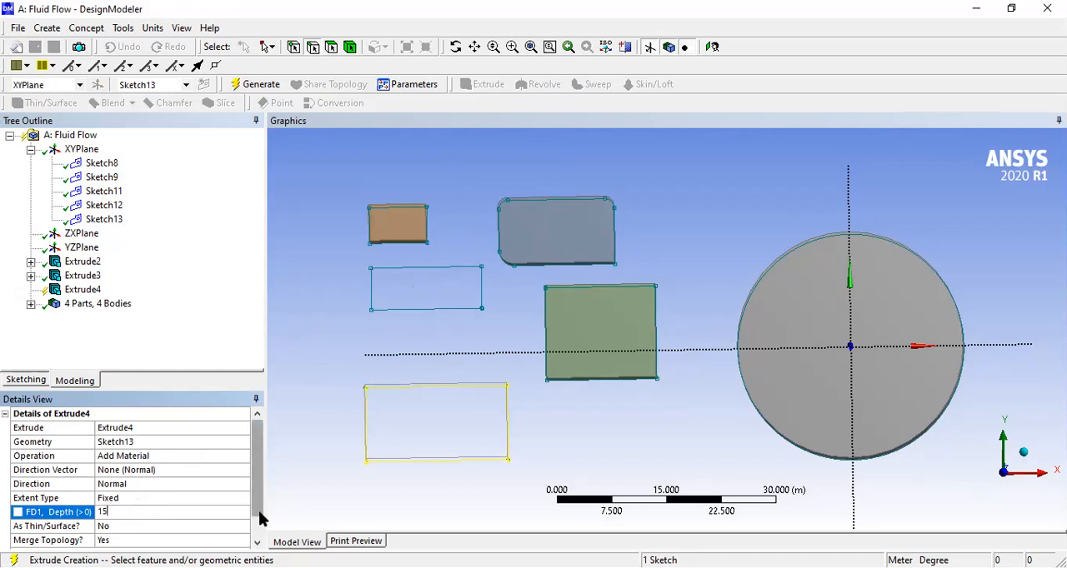
pyautogui.scroll(-1, 259, 517)
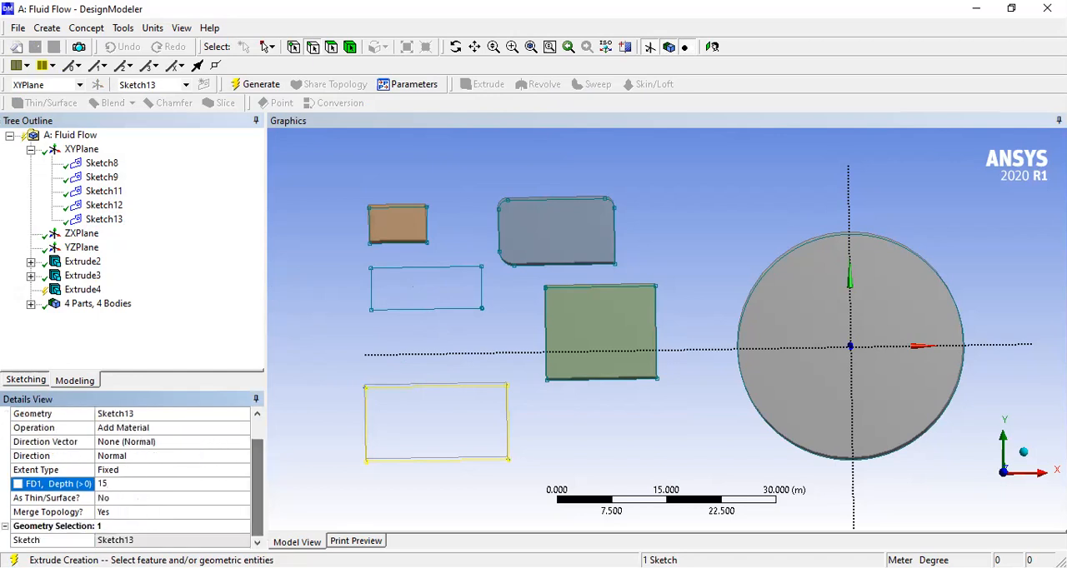
pyautogui.click(250, 84)
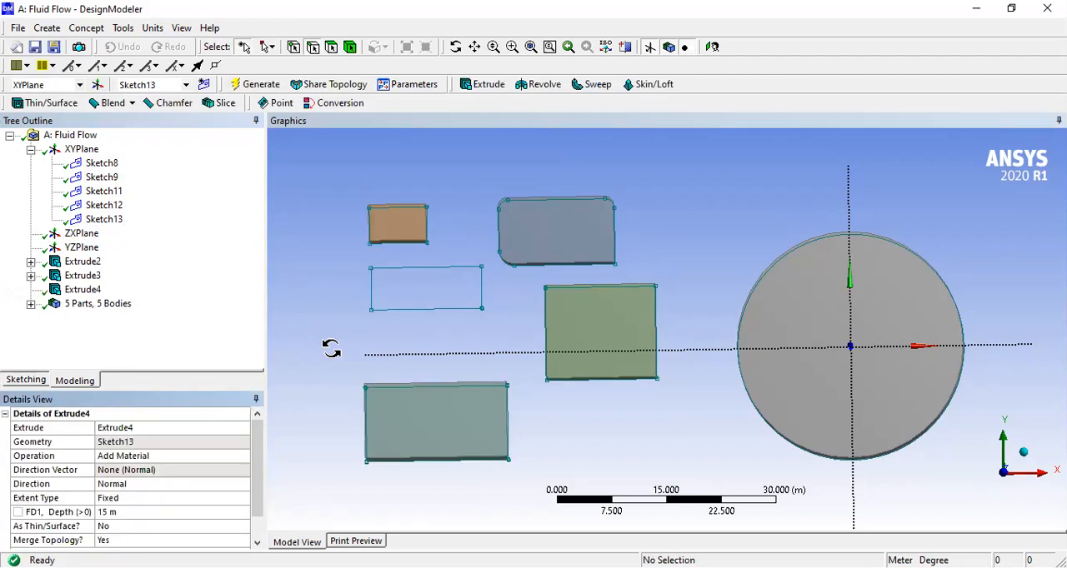
# - Face the XY plane straight on, clear the selection and open the sketching tools for Sketch13
pyautogui.moveTo(325, 375); pyautogui.dragTo(395, 329, button='middle')
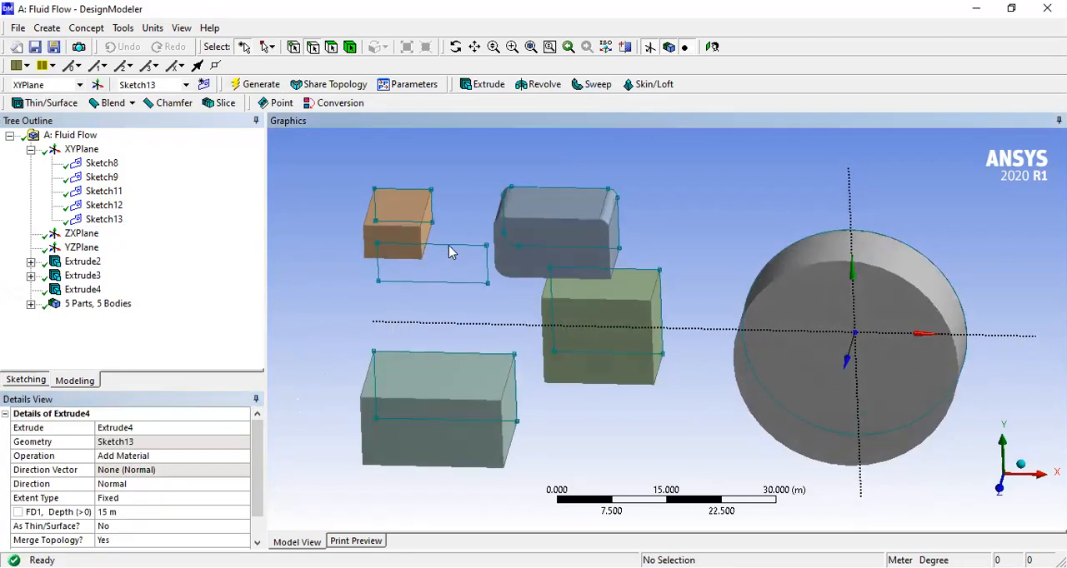
pyautogui.scroll(2, 475, 330)
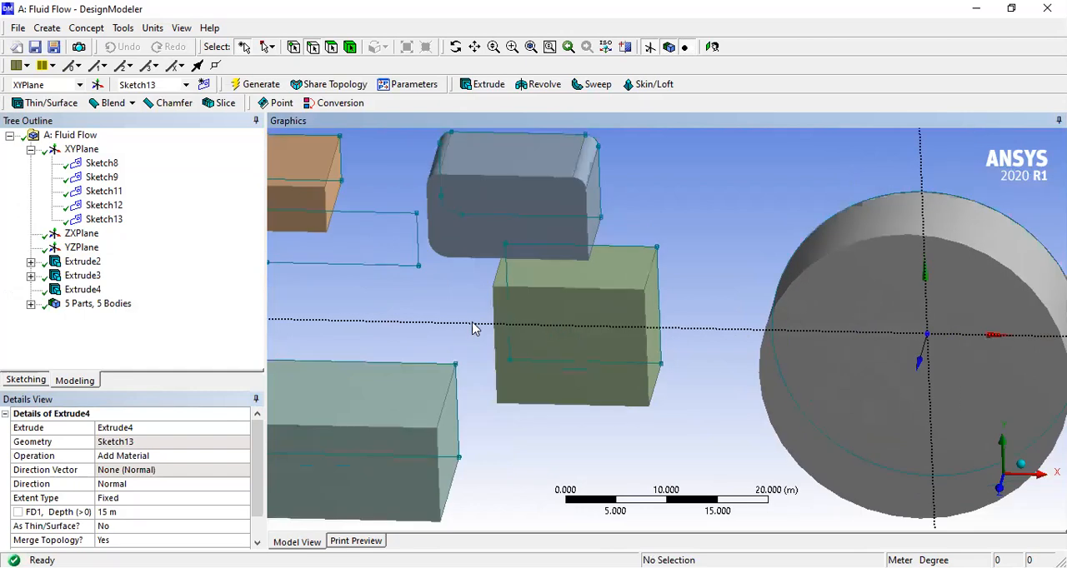
pyautogui.scroll(-5, 473, 327)
pyautogui.moveTo(355, 347); pyautogui.dragTo(392, 287, button='middle')
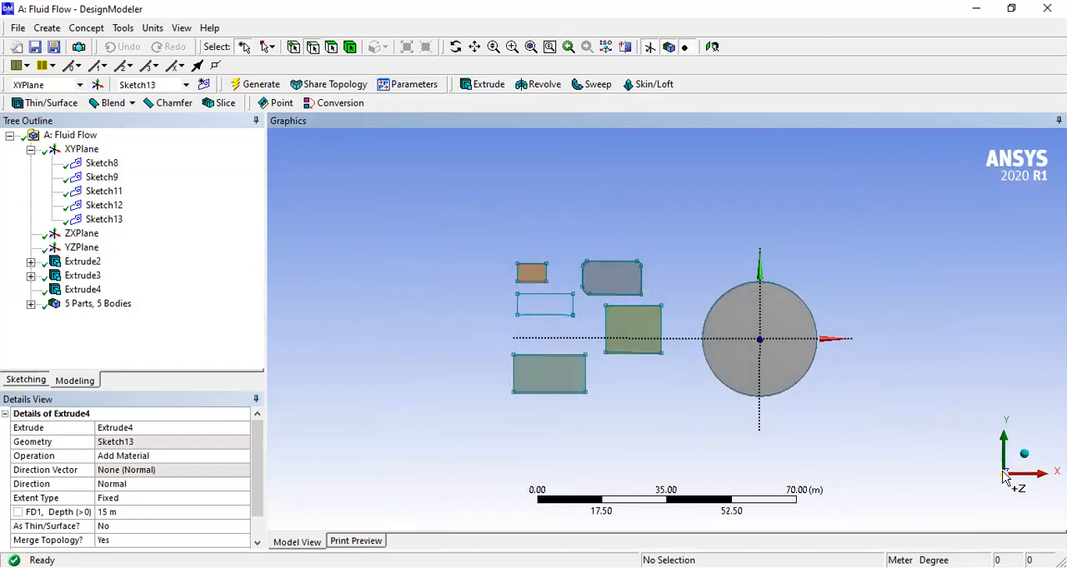
pyautogui.click(436, 370)
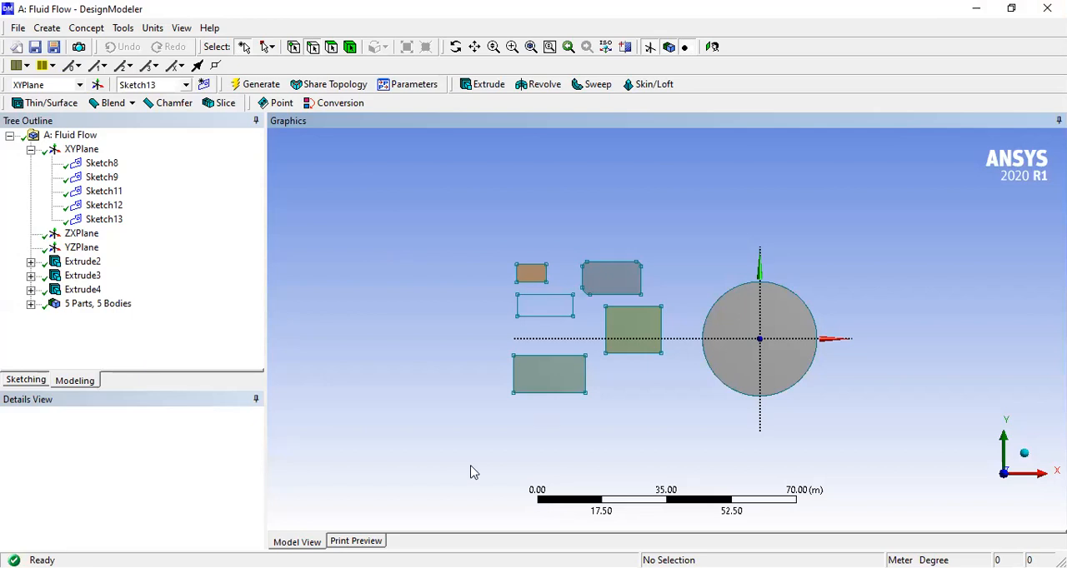
pyautogui.click(26, 383)
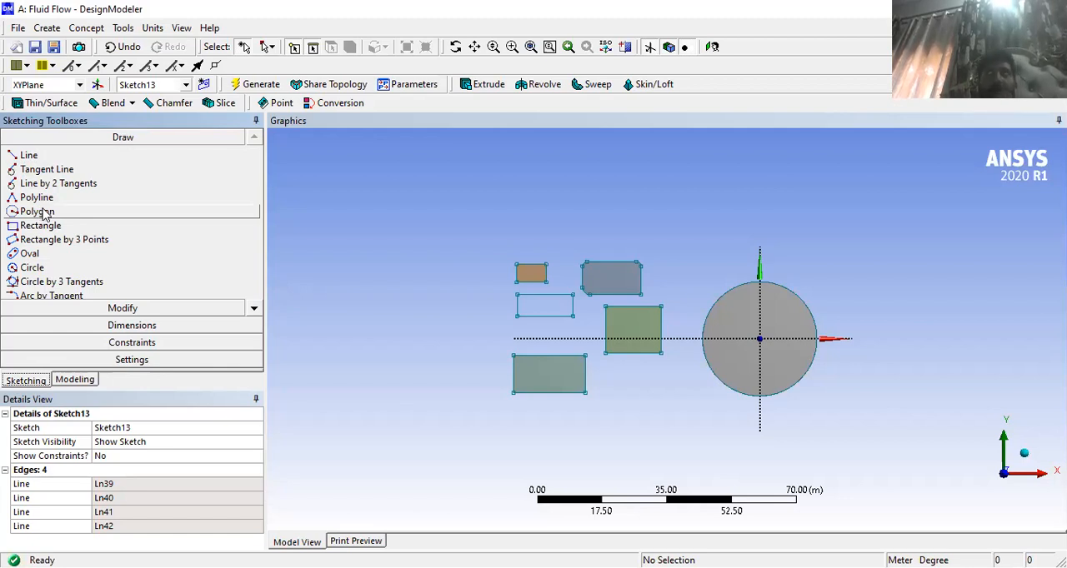
# - Add a general dimension to the lower edge of the unfilled rectangle and place it just below the shape
pyautogui.click(107, 306)
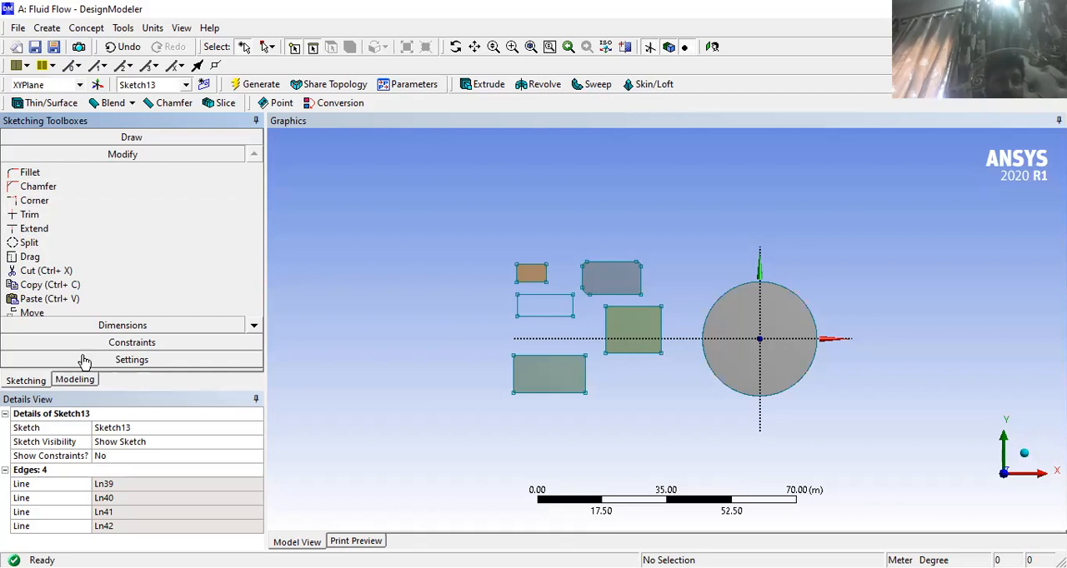
pyautogui.click(85, 326)
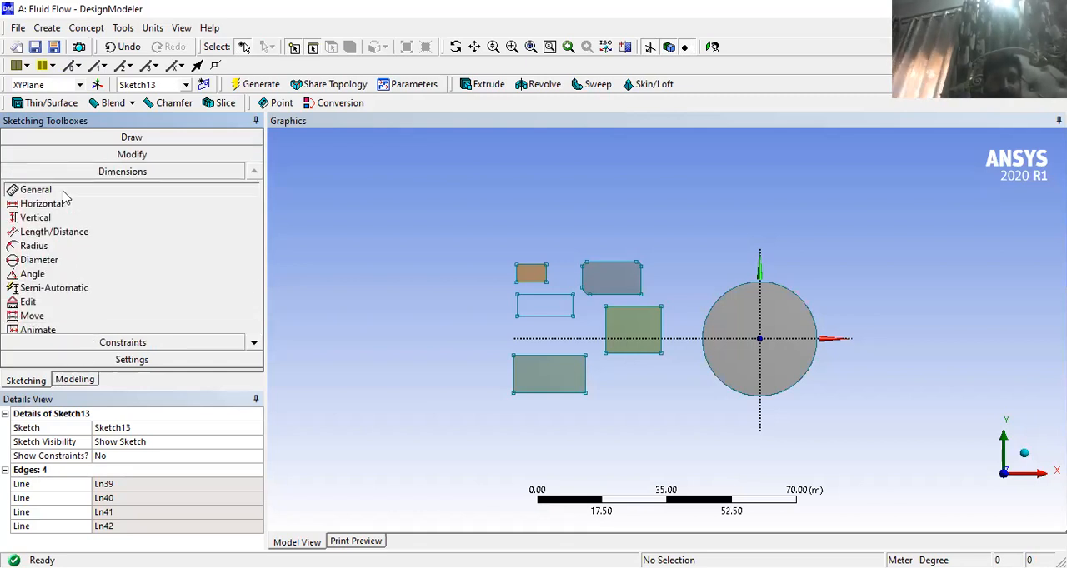
pyautogui.click(38, 190)
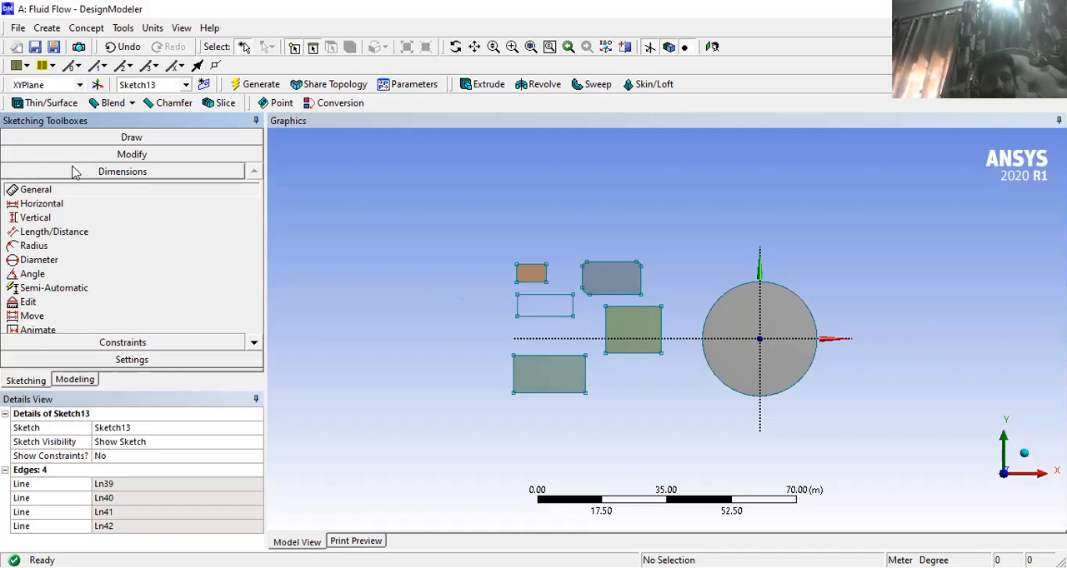
pyautogui.click(545, 316)
pyautogui.click(546, 332)
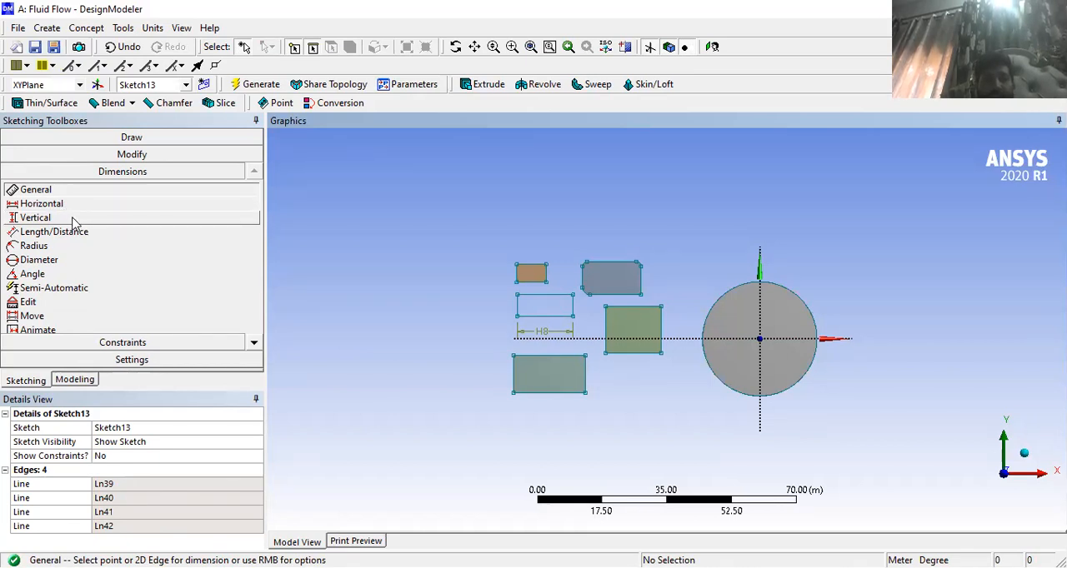
# - Add a radius dimension to the large circle, placing its label above and to the right of it
pyautogui.click(33, 246)
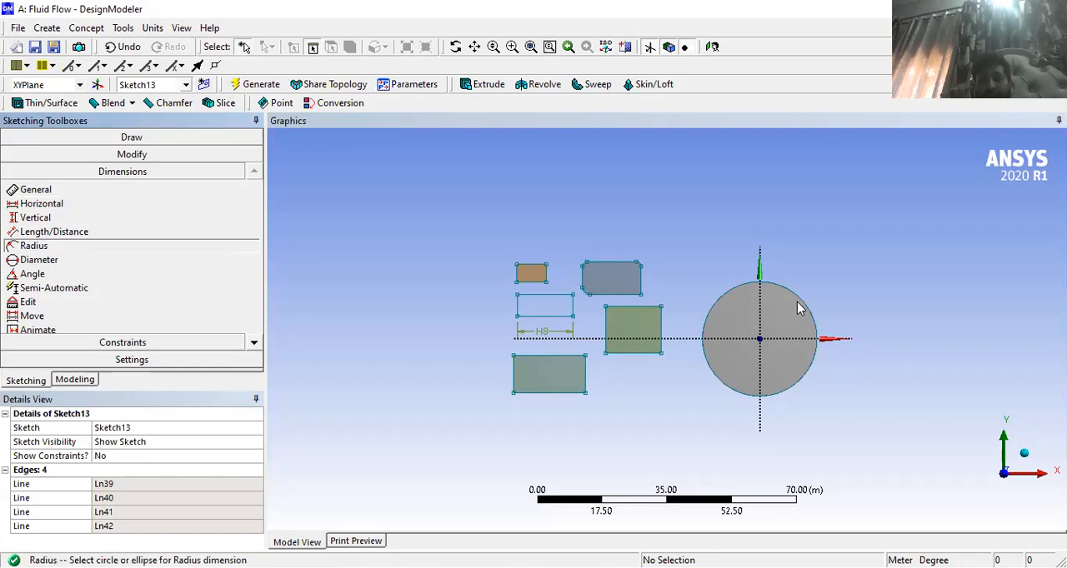
pyautogui.click(918, 258)
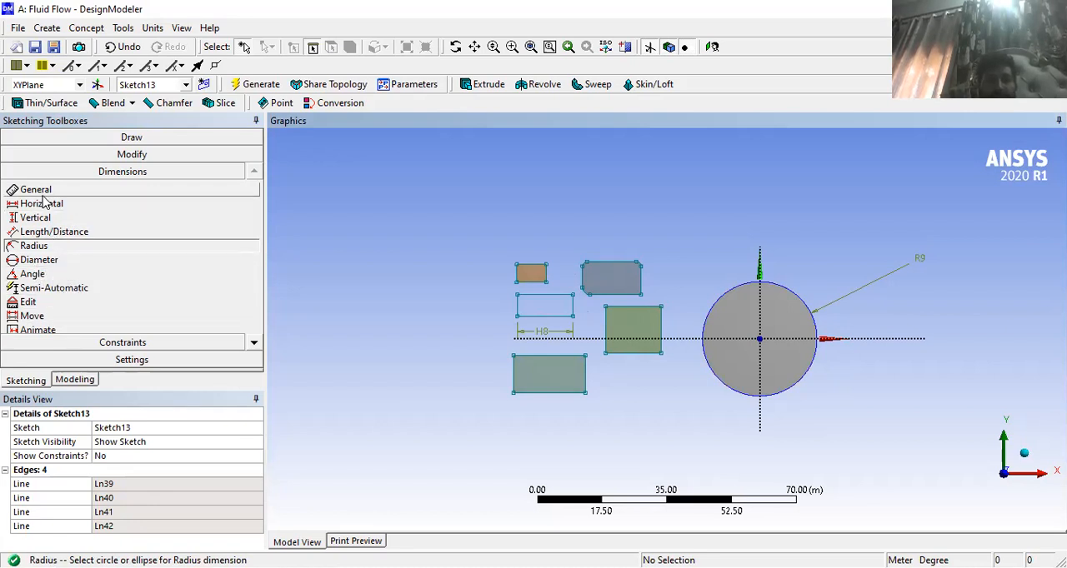
pyautogui.click(134, 342)
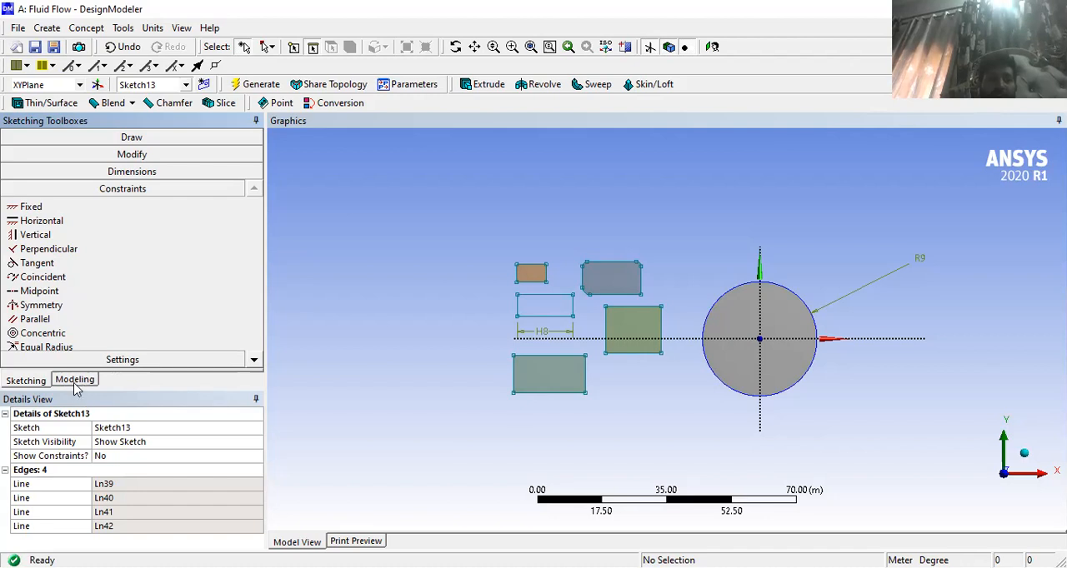
# - Turn on the 2D grid display and grid snapping for the XY plane
pyautogui.click(85, 360)
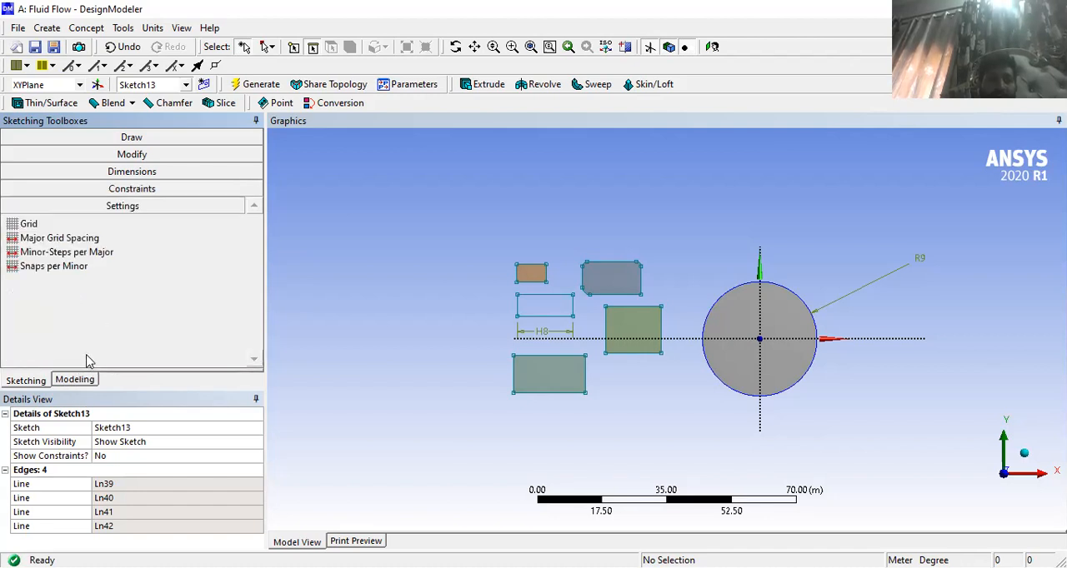
pyautogui.click(95, 226)
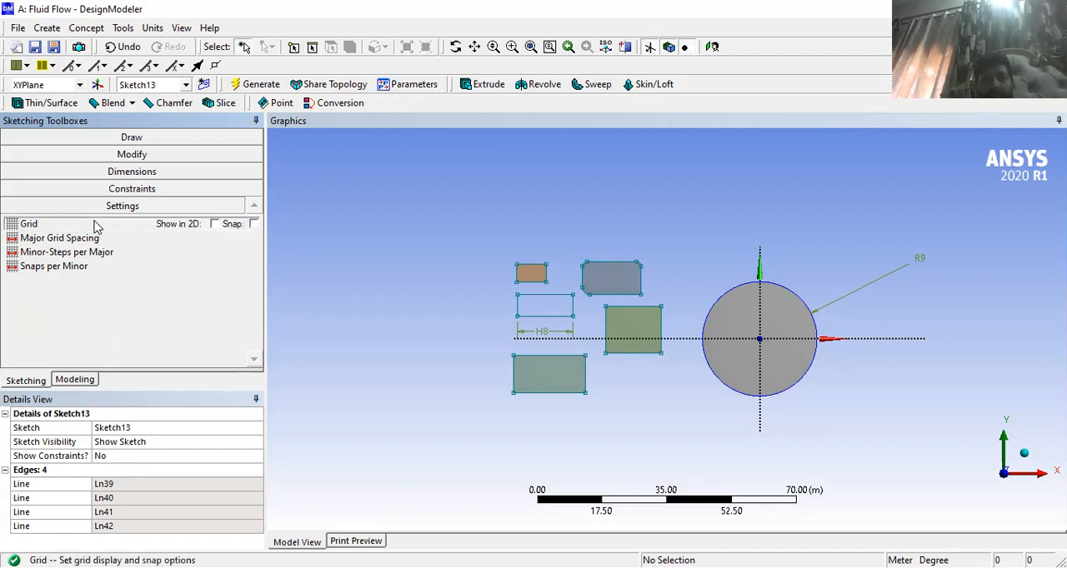
pyautogui.click(215, 224)
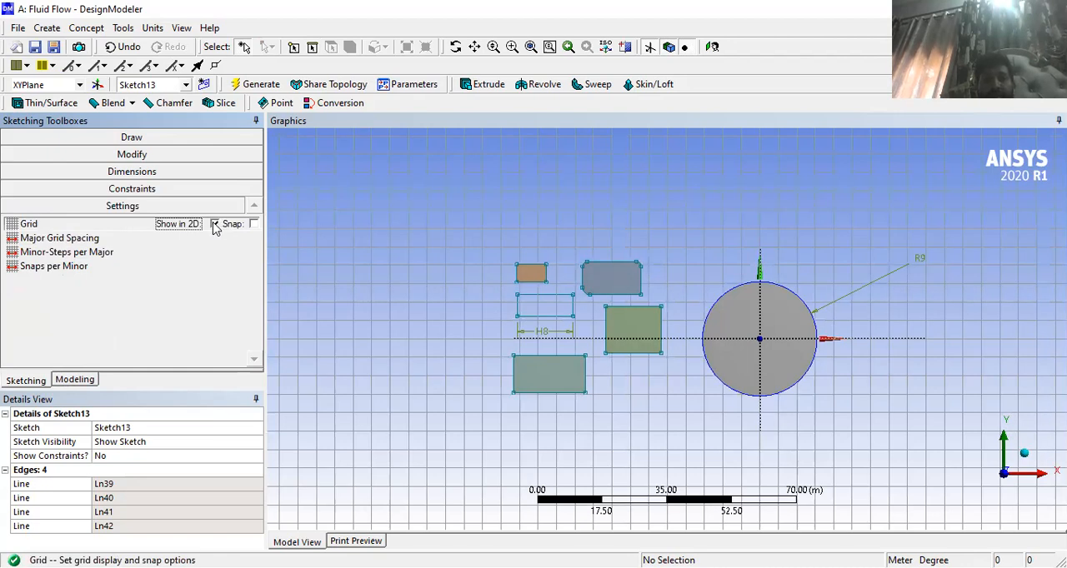
pyautogui.click(139, 237)
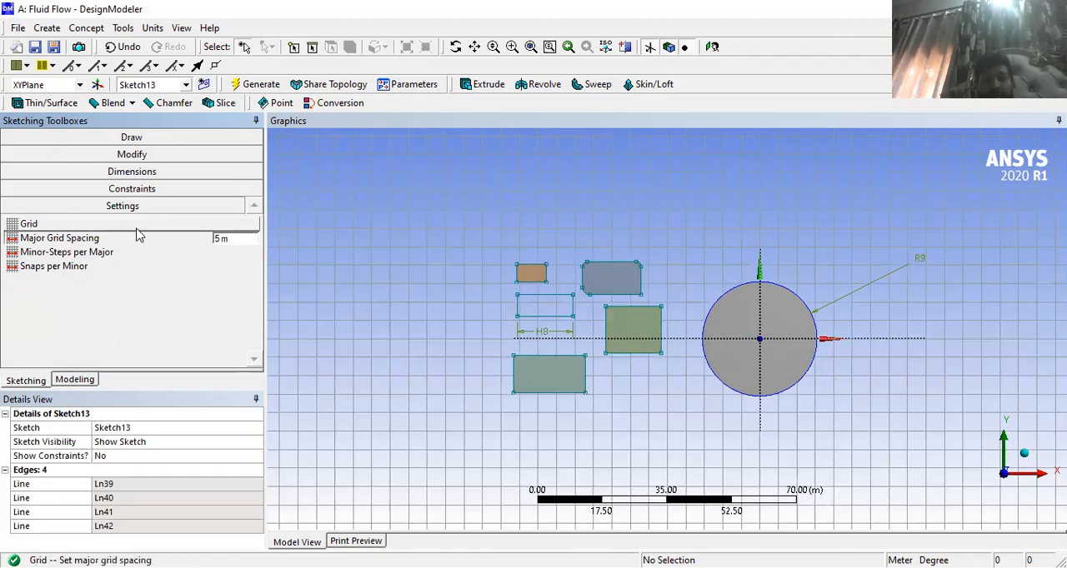
pyautogui.click(149, 225)
pyautogui.click(254, 225)
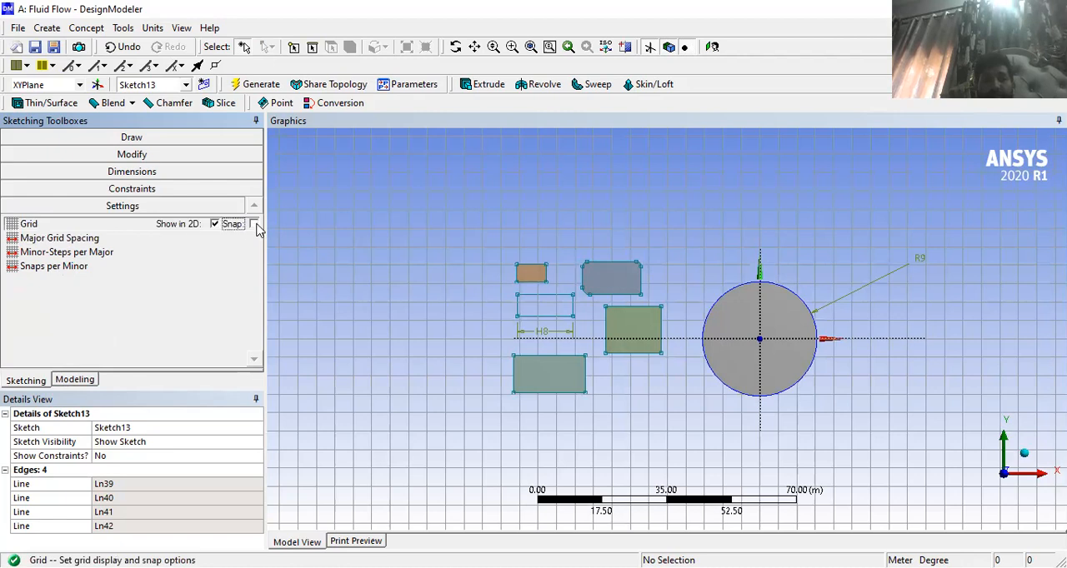
pyautogui.click(215, 224)
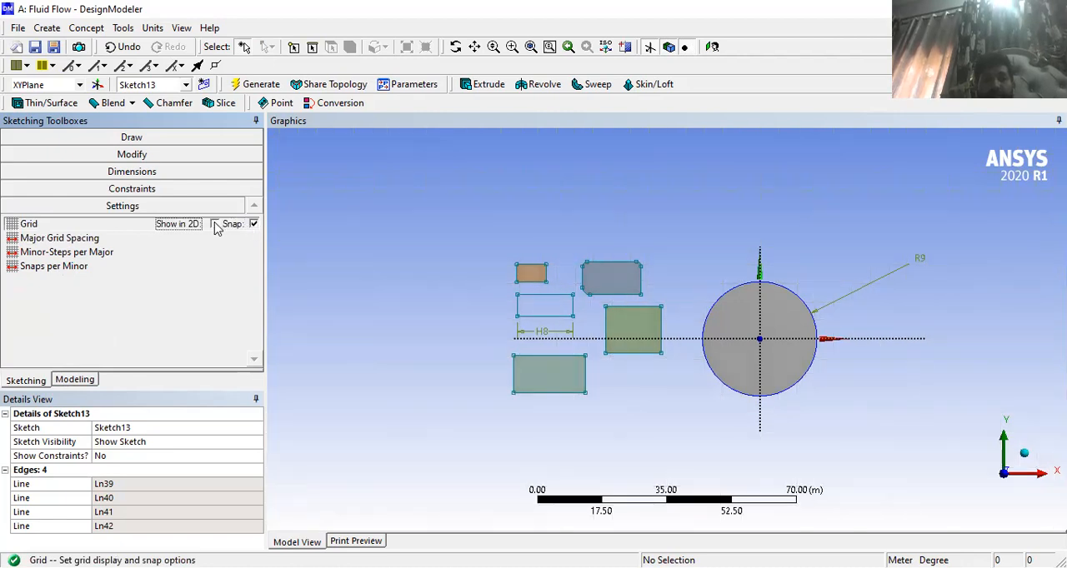
pyautogui.click(215, 224)
pyautogui.click(215, 225)
pyautogui.click(215, 224)
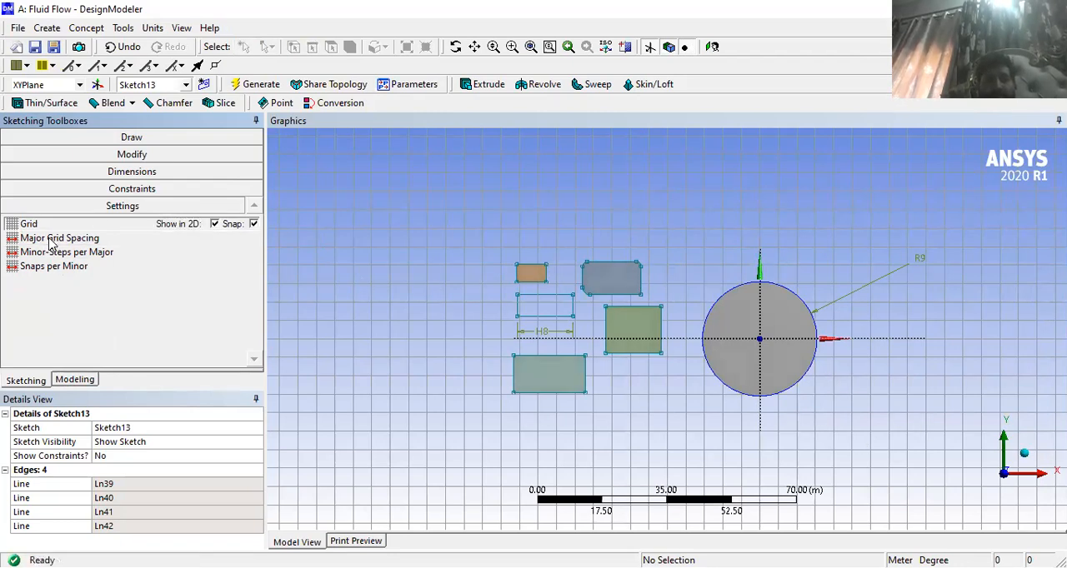
# - Set the major grid spacing to 1 m
pyautogui.click(52, 239)
pyautogui.click(219, 239)
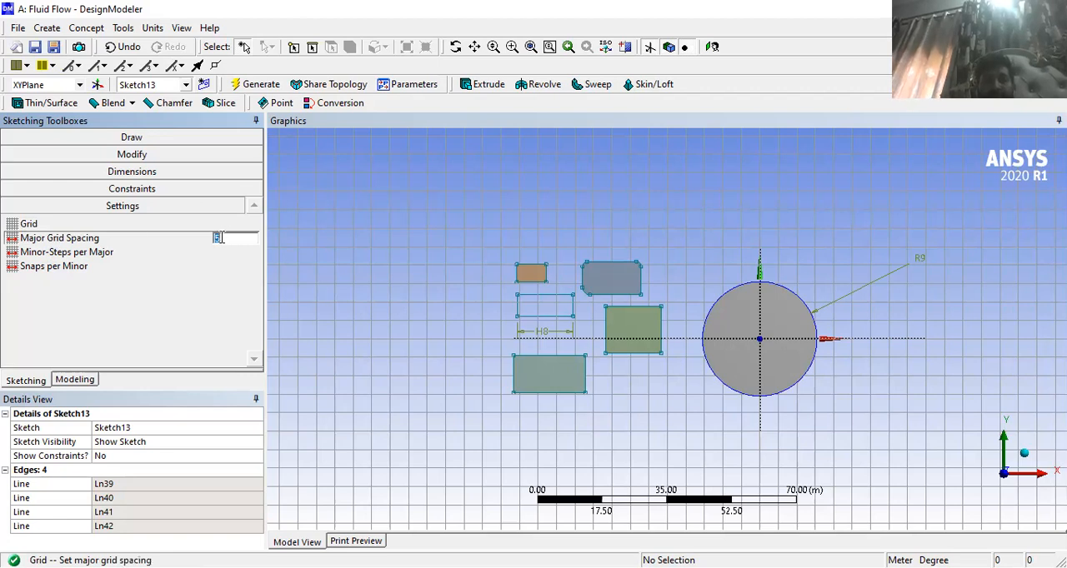
pyautogui.write('1')
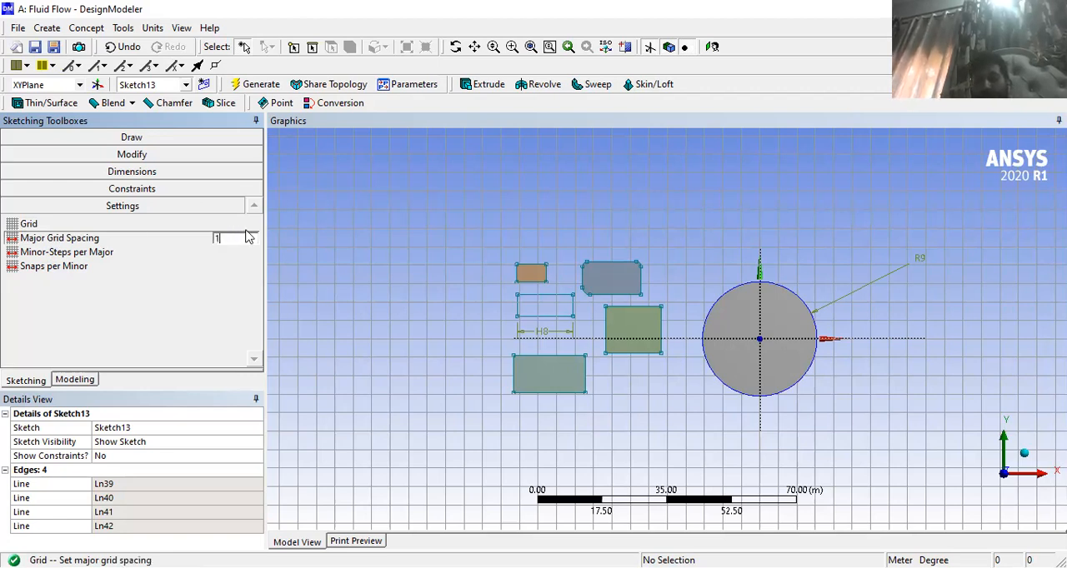
pyautogui.press('Return')
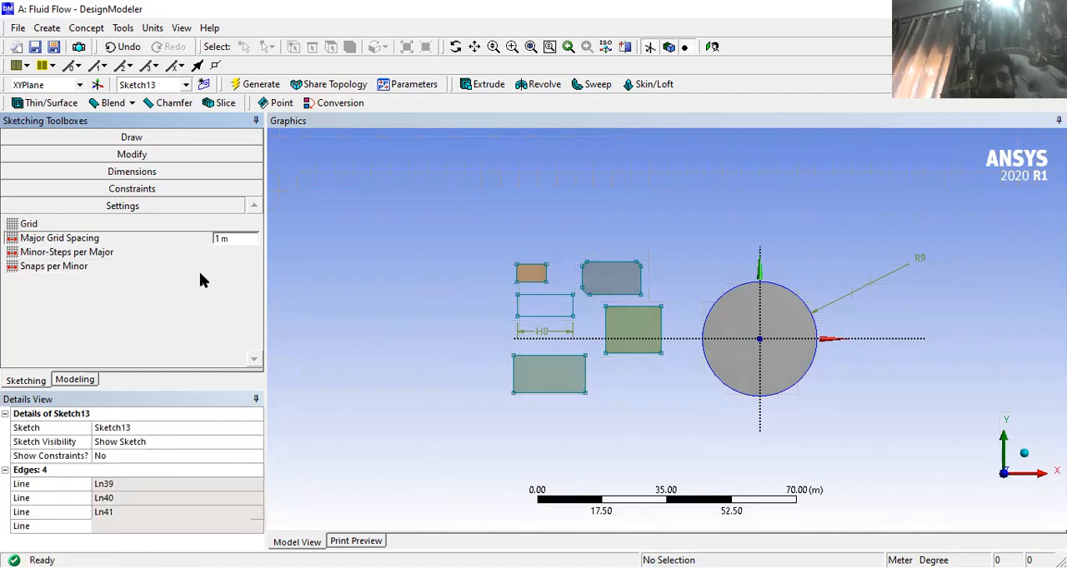
pyautogui.click(198, 267)
# - Set the major grid spacing to 2 m and check the minor-steps per major and snaps per minor settings
pyautogui.click(191, 242)
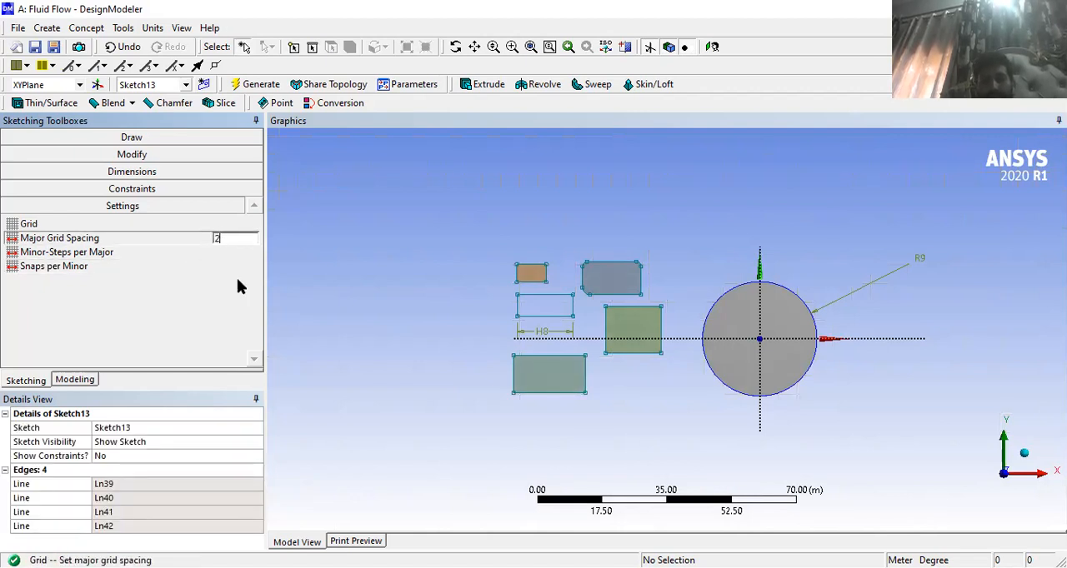
pyautogui.press('Return')
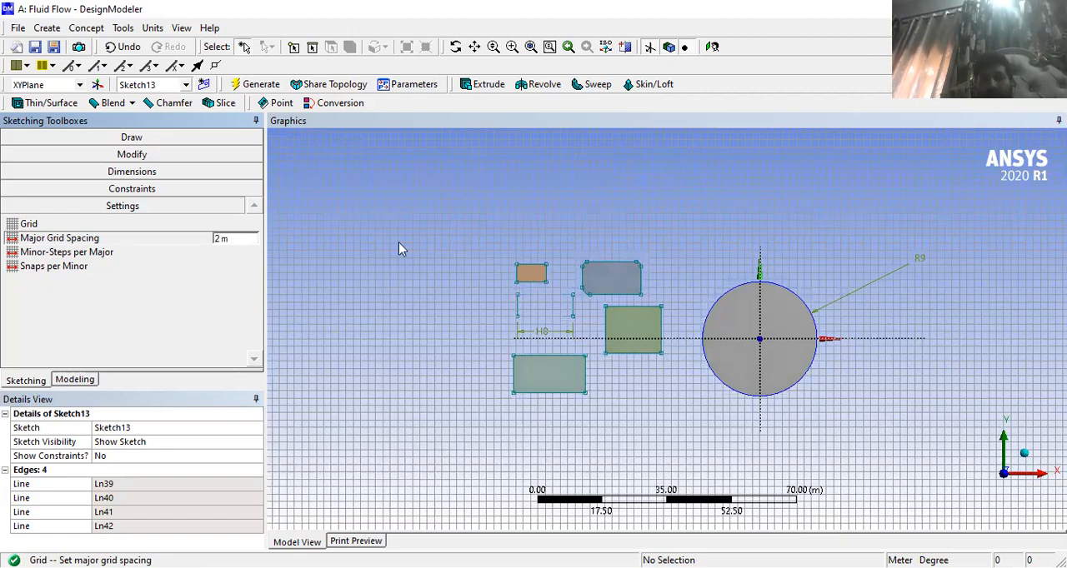
pyautogui.click(91, 254)
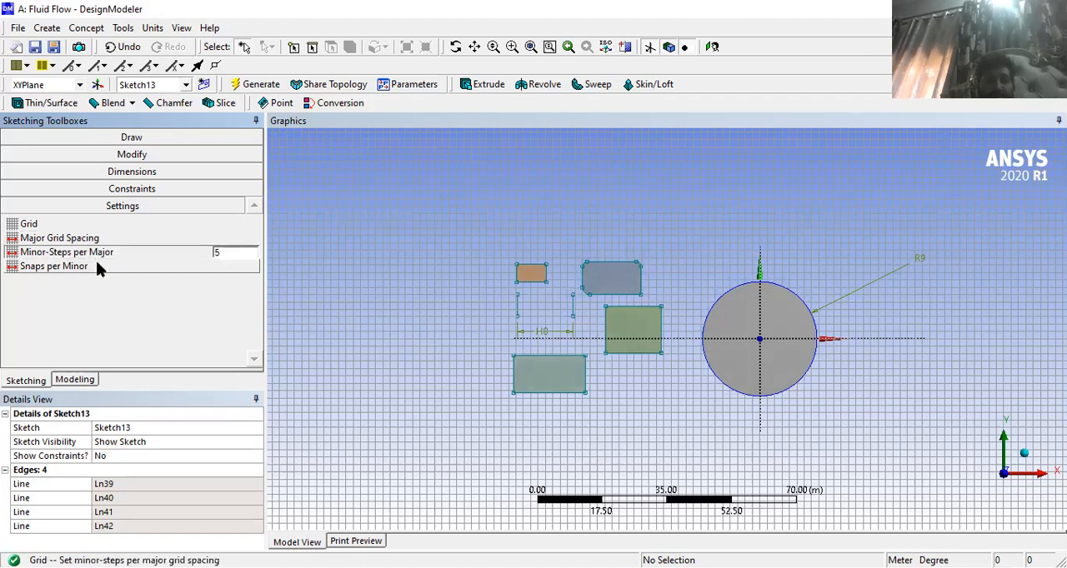
pyautogui.click(97, 266)
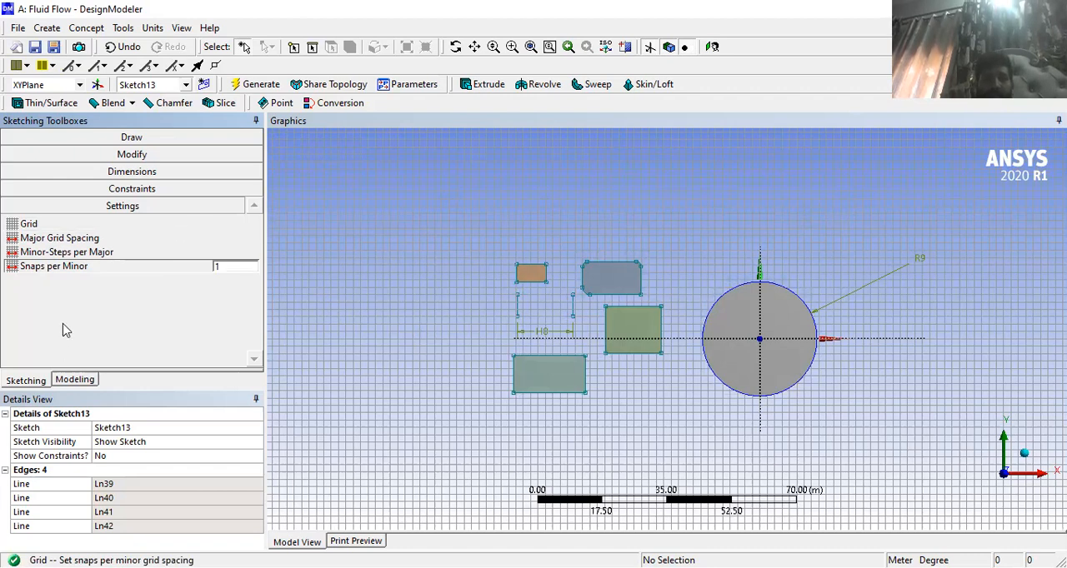
# - Return to the model tree and check which geometry and dimensions Sketch8, Sketch9 and Sketch11 contain
pyautogui.click(72, 380)
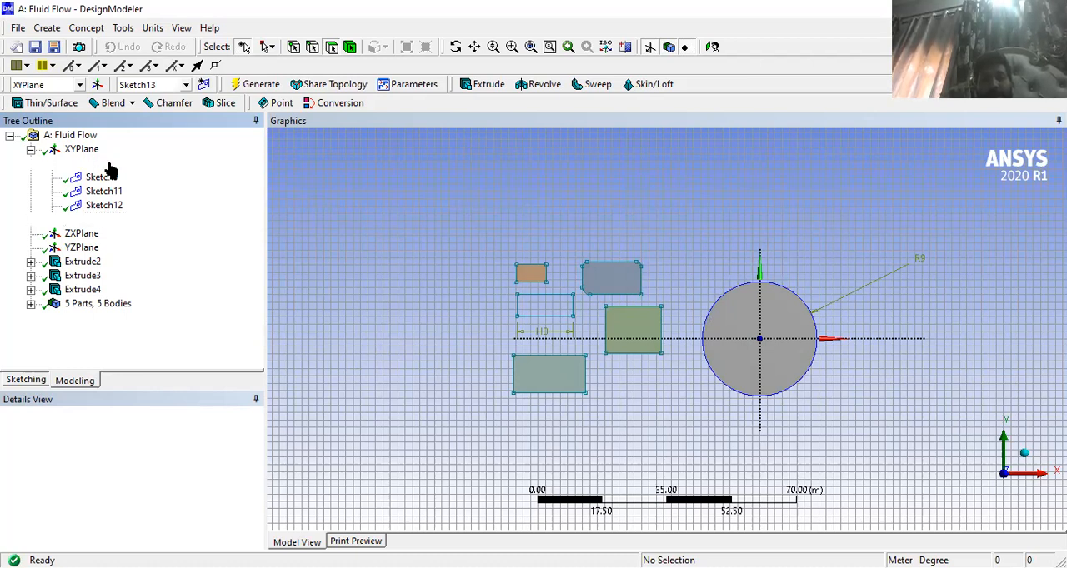
pyautogui.click(108, 165)
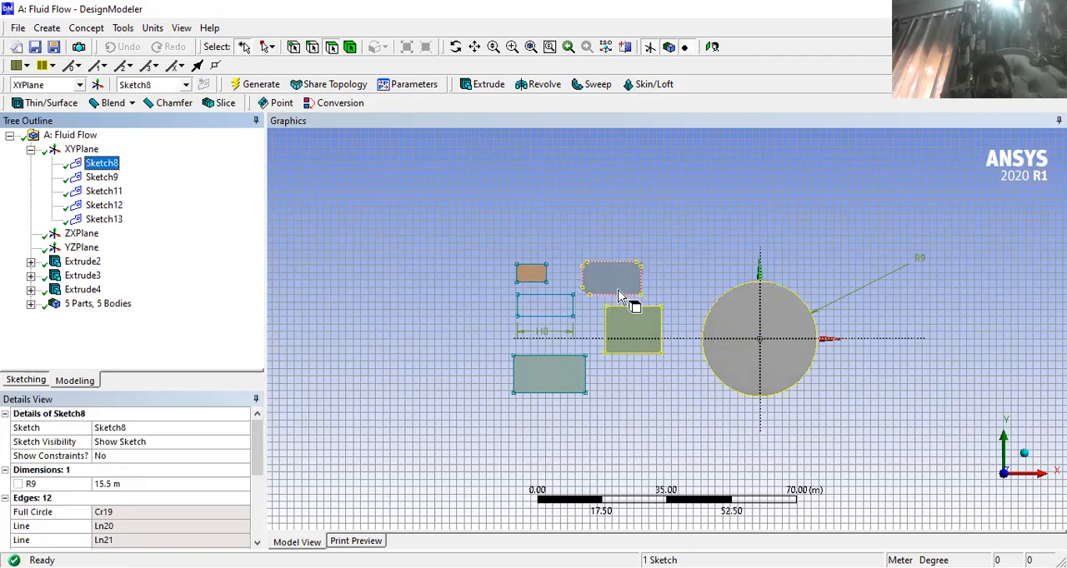
pyautogui.click(98, 177)
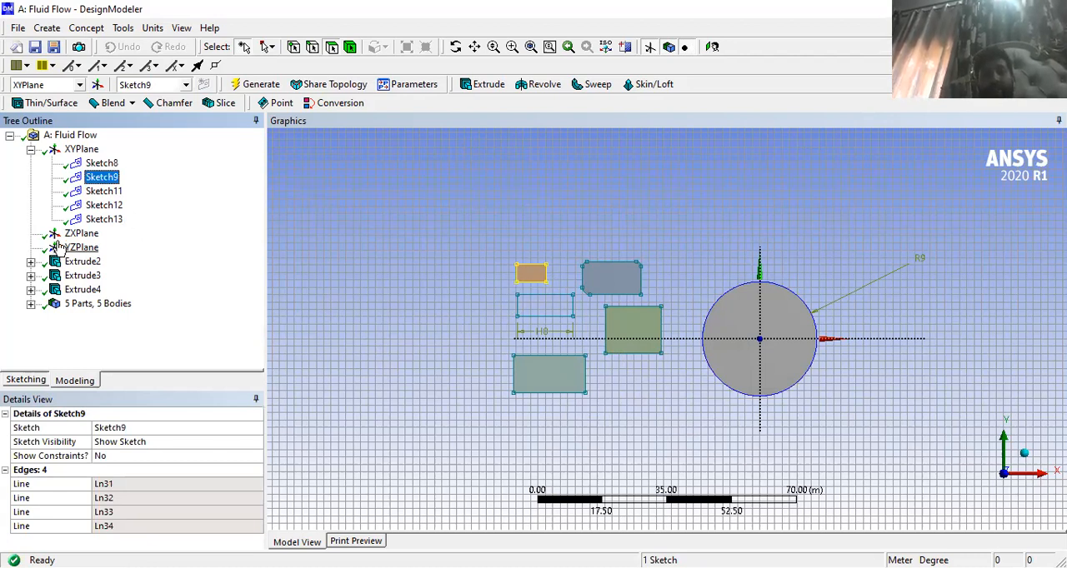
pyautogui.click(102, 192)
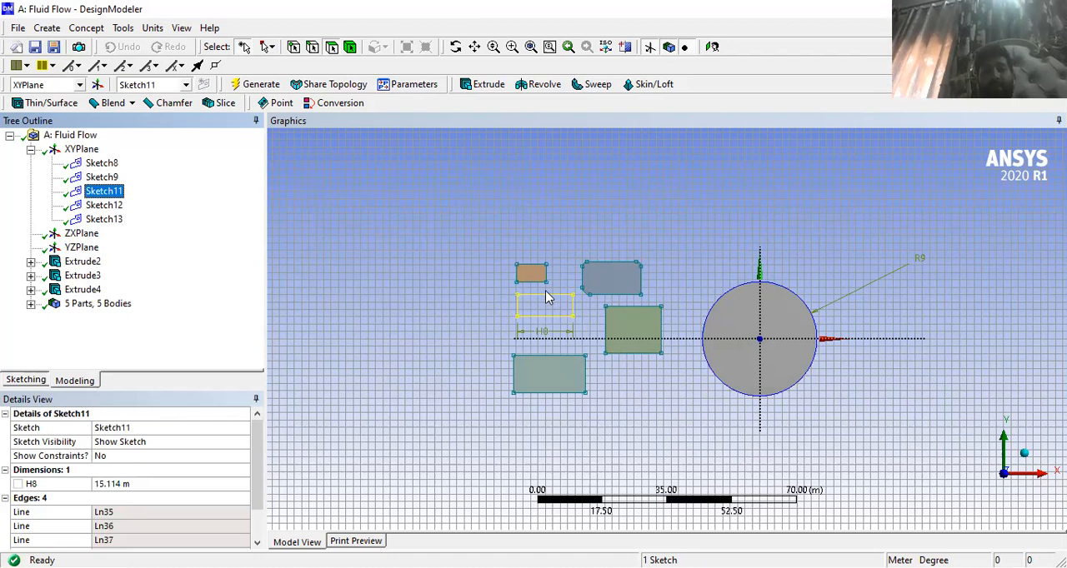
# - Delete the empty Sketch12 from the XY plane
pyautogui.click(97, 206)
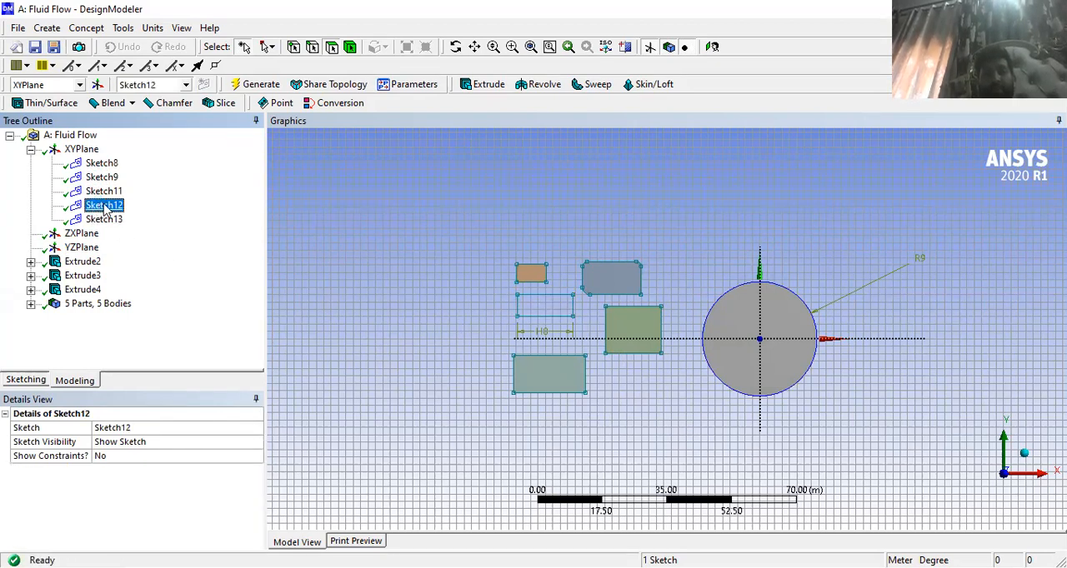
pyautogui.rightClick(119, 219)
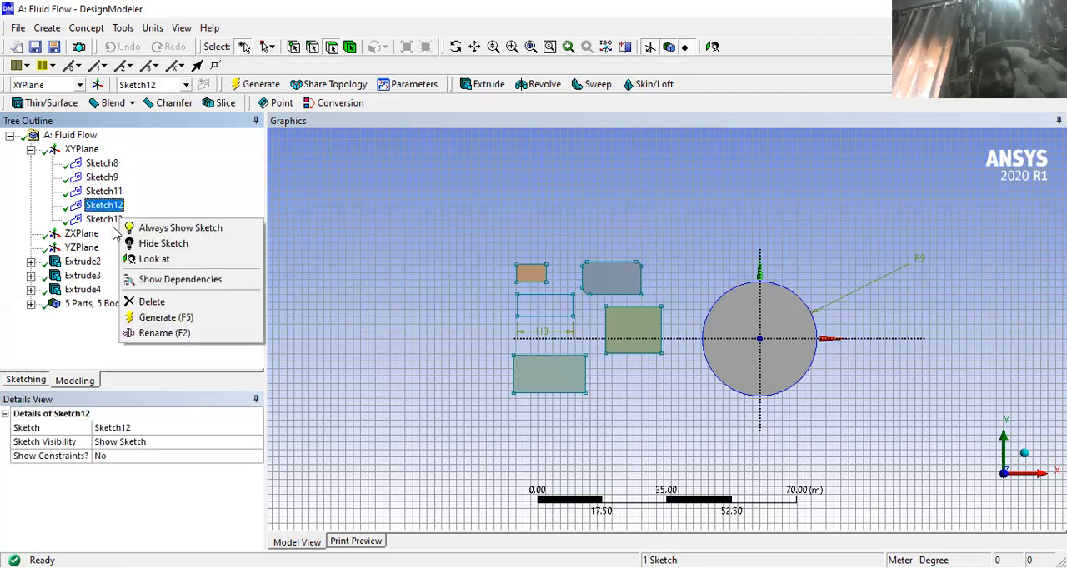
pyautogui.click(152, 304)
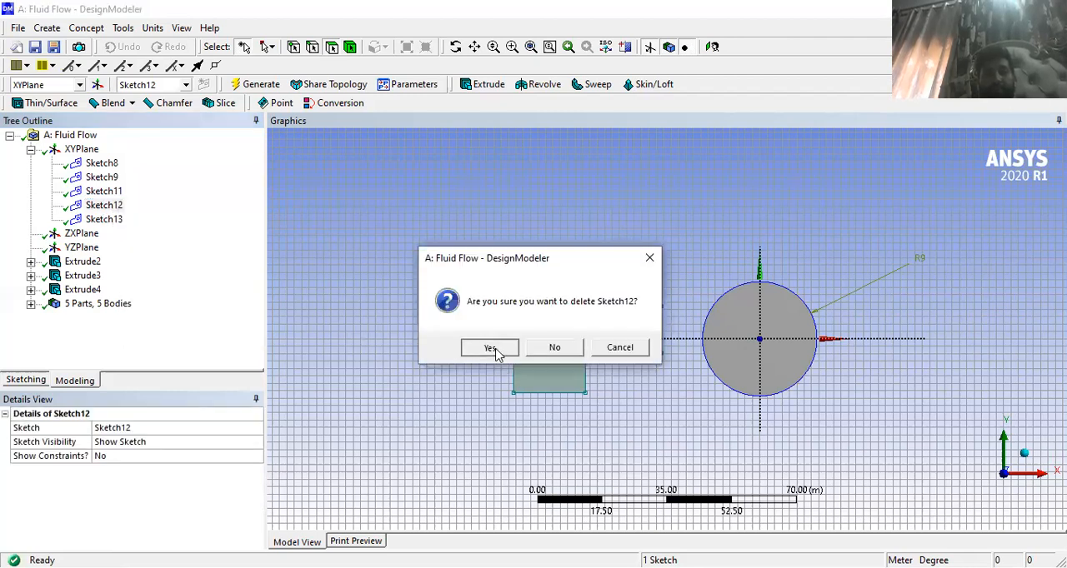
pyautogui.click(490, 348)
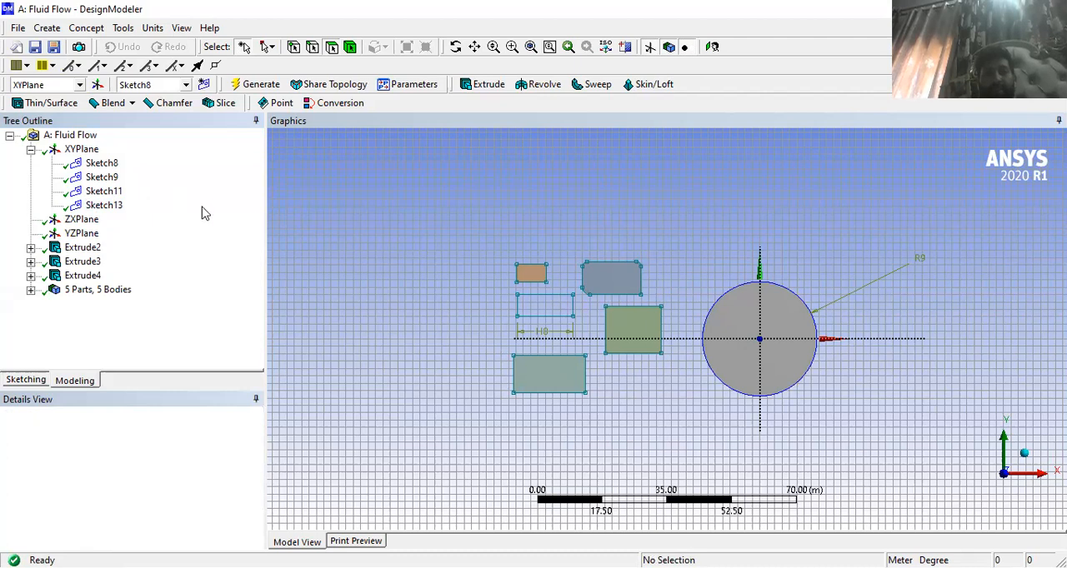
# - Compare the rectangles belonging to Sketch11 and Sketch13
pyautogui.click(116, 194)
pyautogui.click(113, 207)
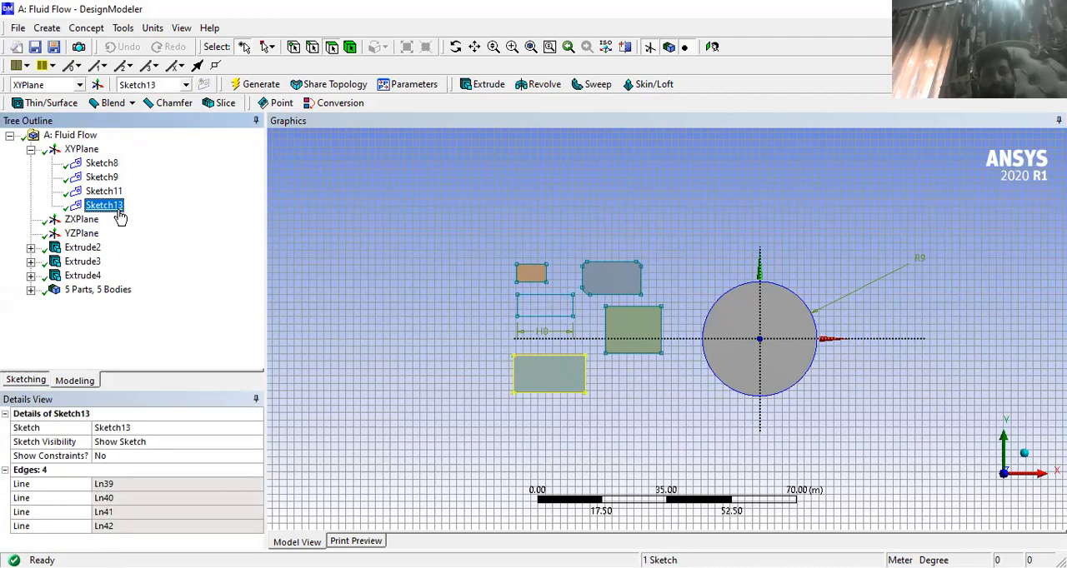
pyautogui.click(114, 191)
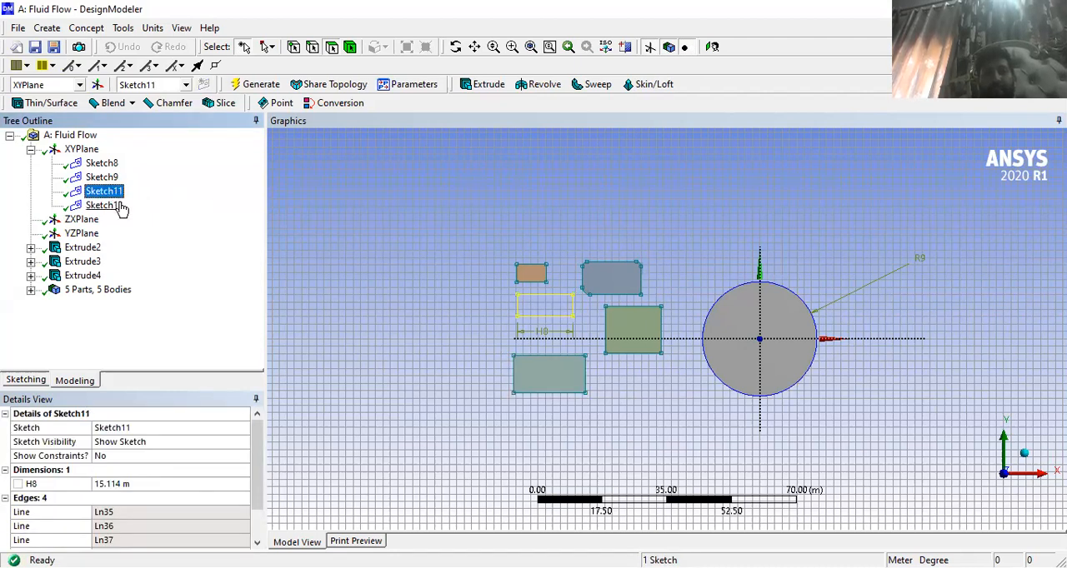
pyautogui.click(117, 205)
pyautogui.click(115, 192)
# - Review the drawing tools for Sketch11, then inspect the bodies and settings of Extrude2
pyautogui.click(69, 381)
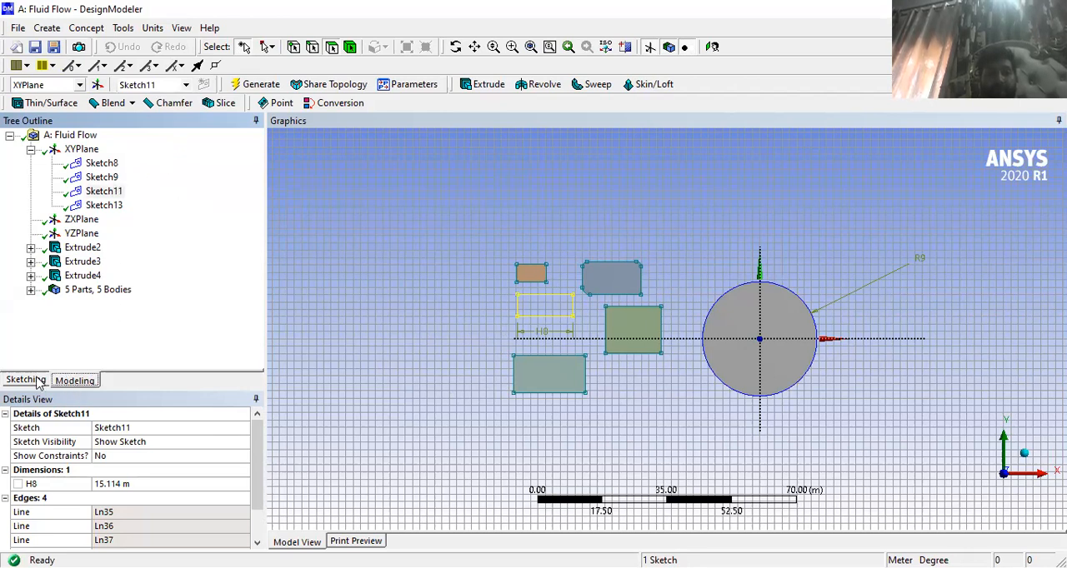
pyautogui.click(36, 382)
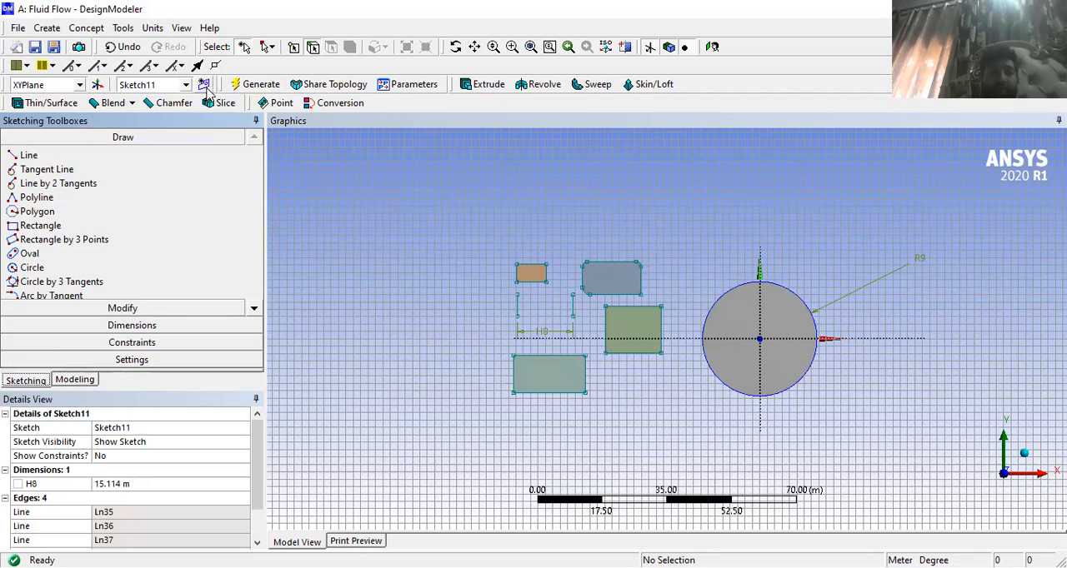
pyautogui.click(88, 381)
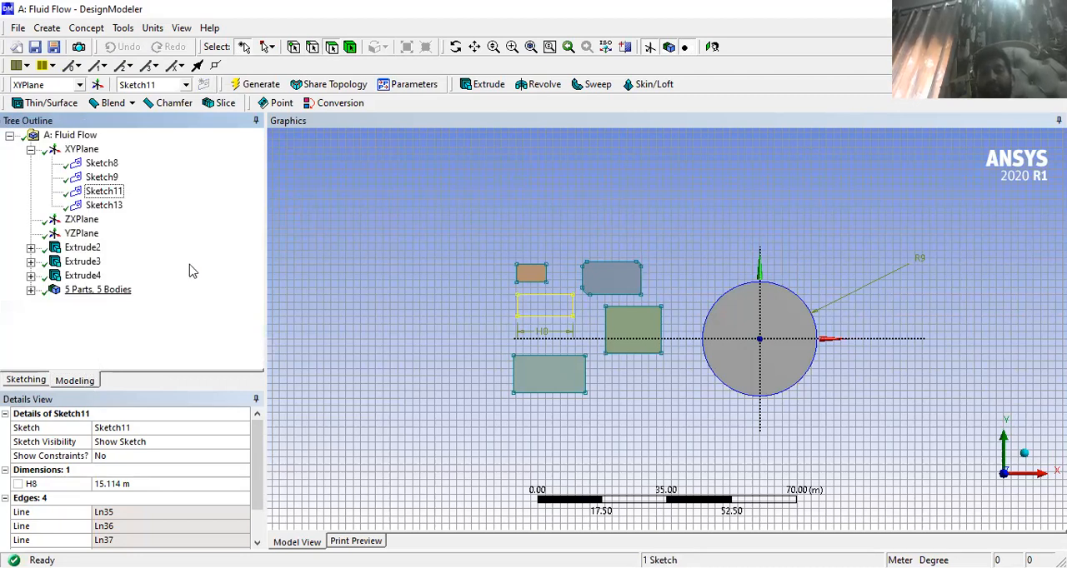
pyautogui.click(77, 250)
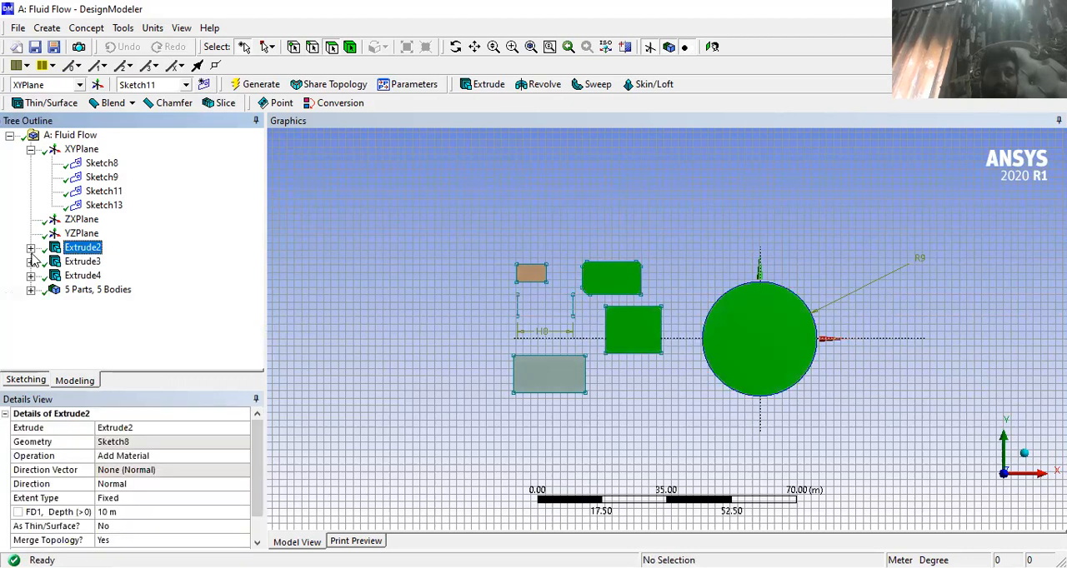
# - Inspect the settings and source sketches of Extrude3 and Extrude4 in the model tree
pyautogui.doubleClick(79, 262)
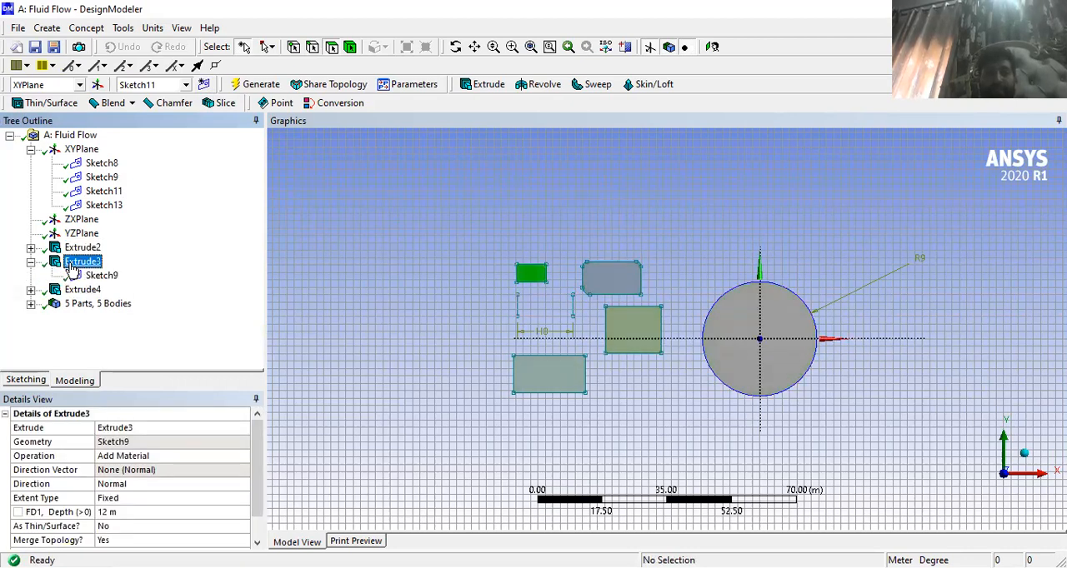
pyautogui.click(75, 291)
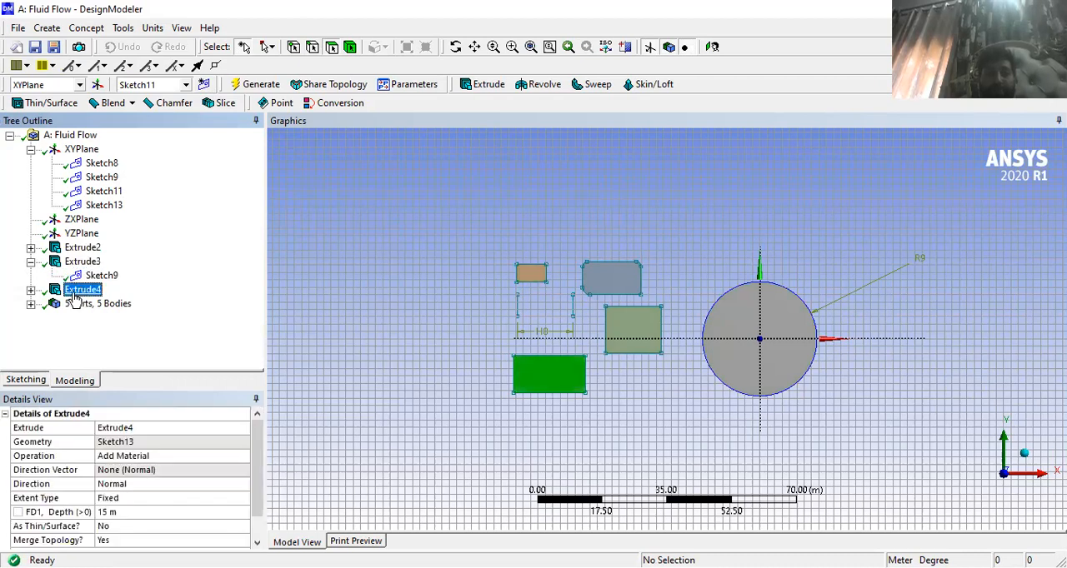
pyautogui.click(31, 289)
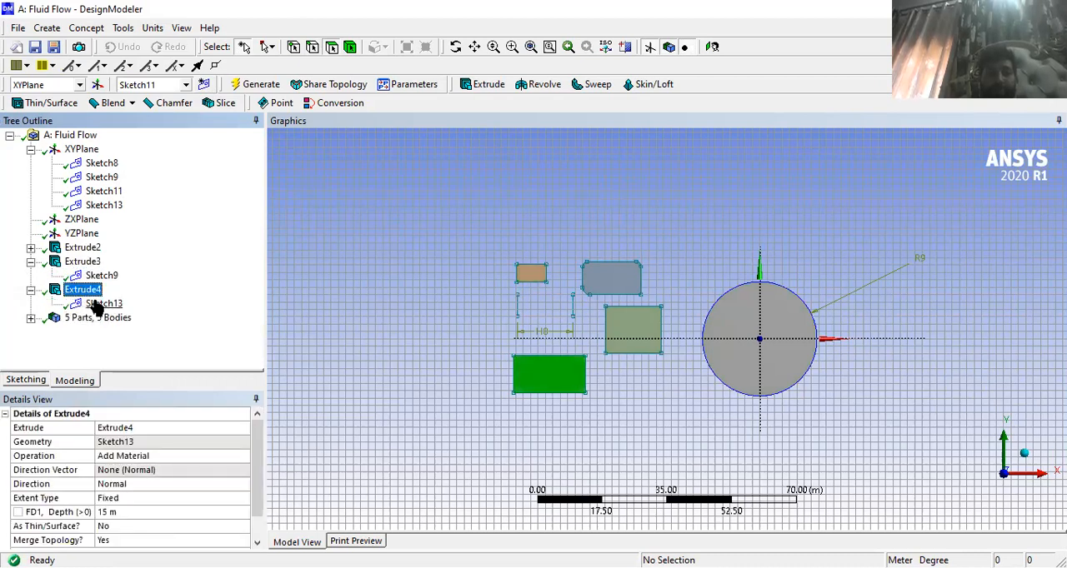
pyautogui.click(31, 262)
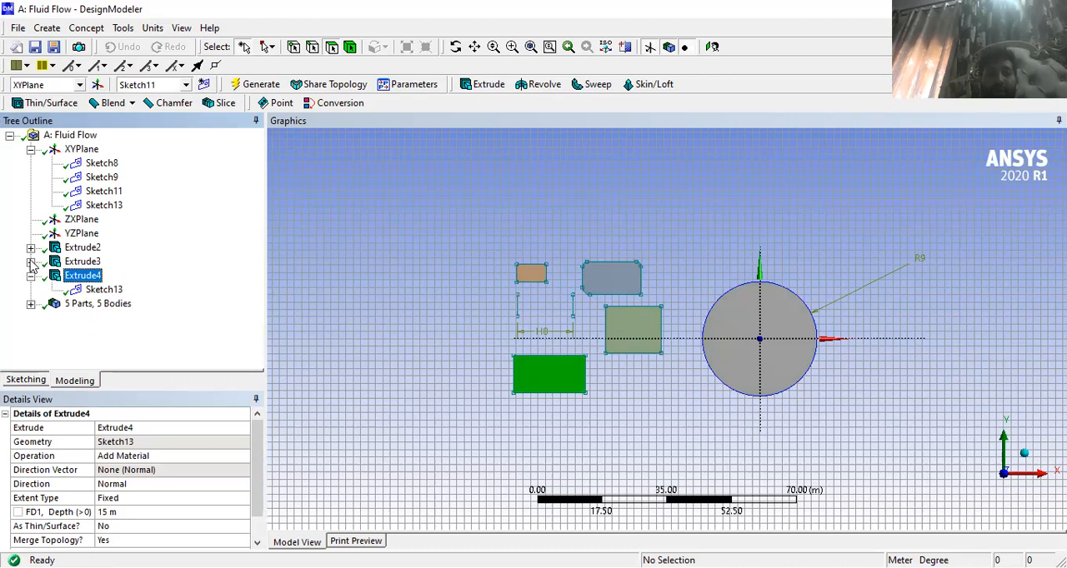
pyautogui.click(31, 276)
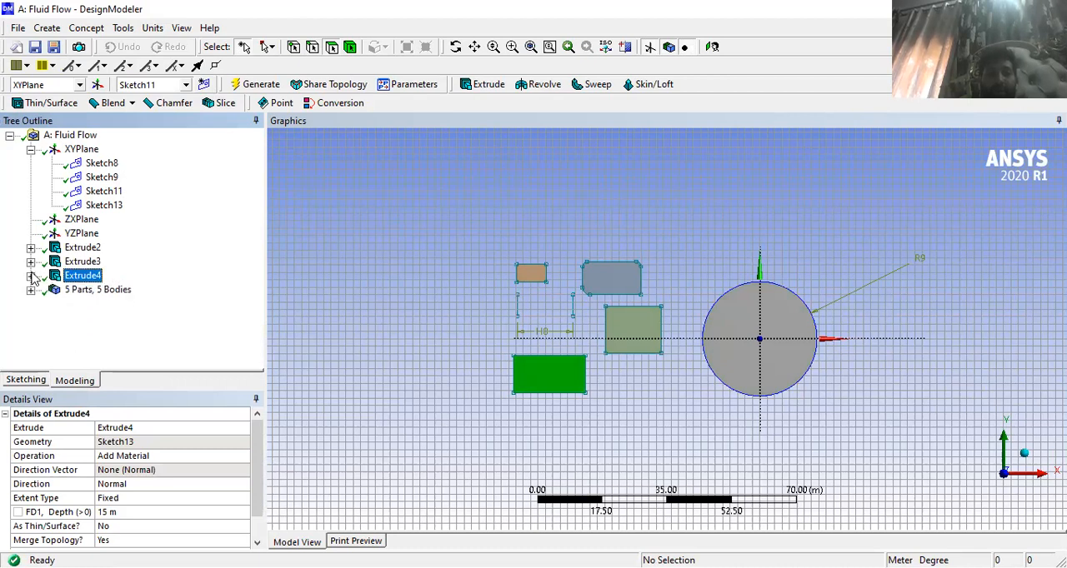
# - Delete Extrude2 from the model tree
pyautogui.click(72, 250)
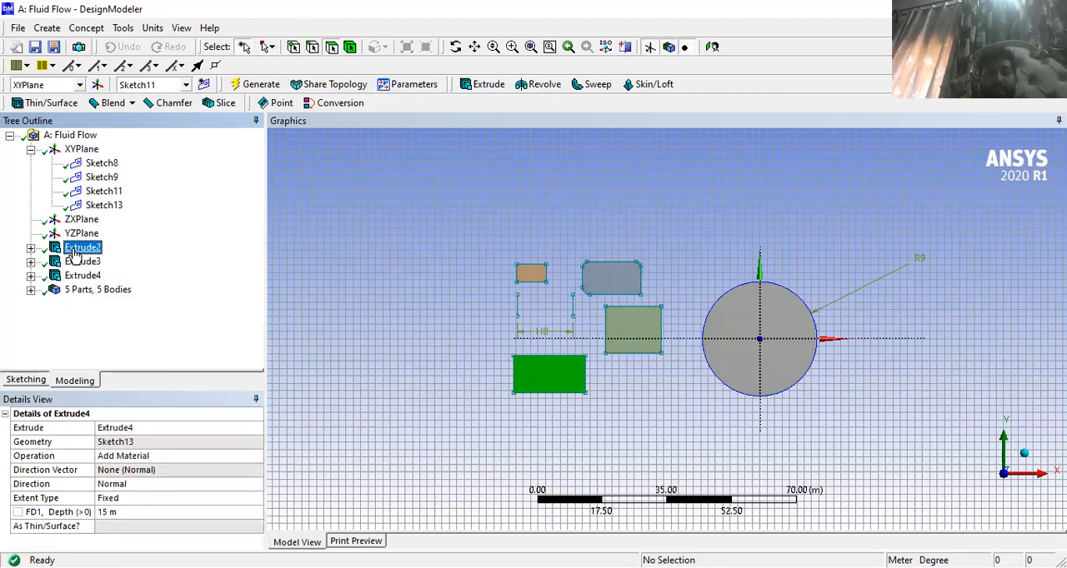
pyautogui.rightClick(74, 250)
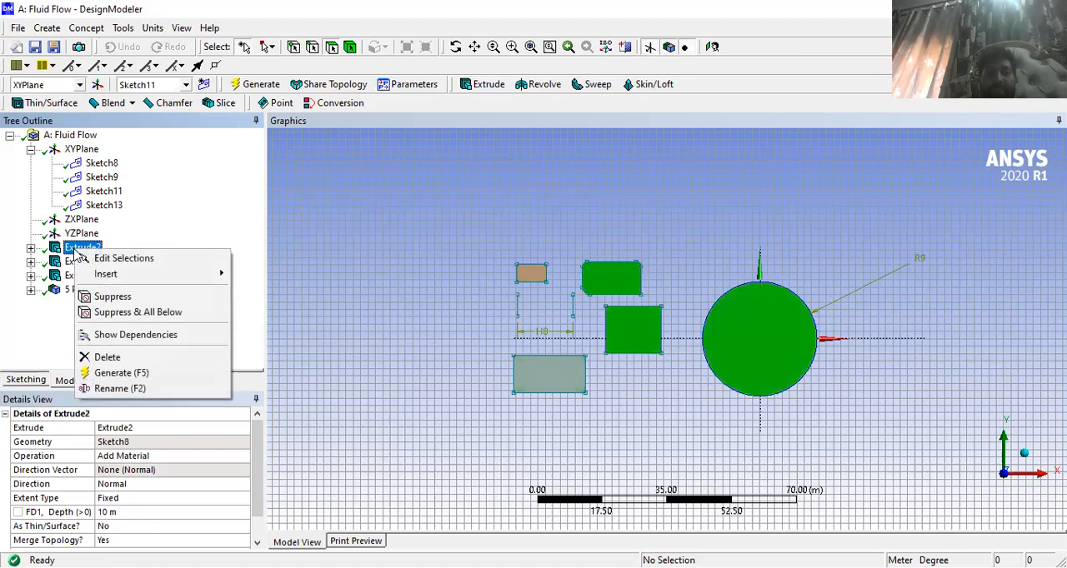
pyautogui.click(107, 358)
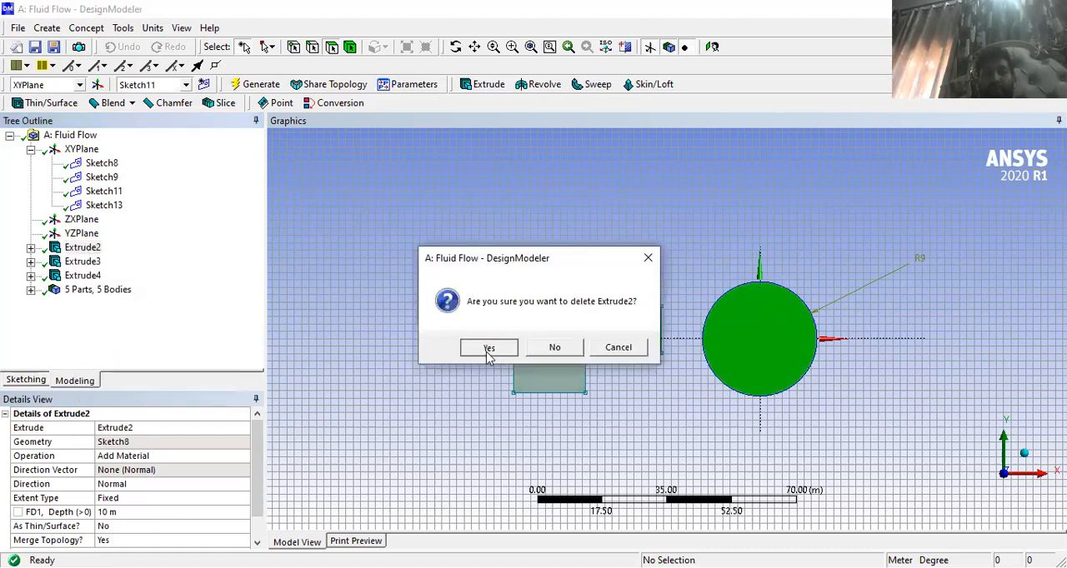
pyautogui.click(489, 350)
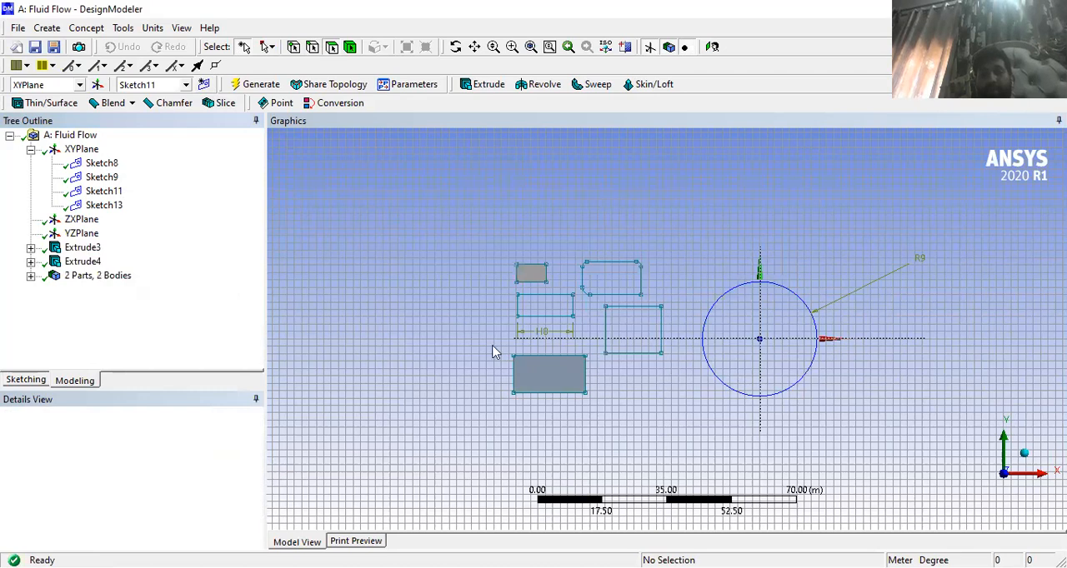
# - Delete Extrude3 from the model tree
pyautogui.click(75, 248)
pyautogui.rightClick(75, 249)
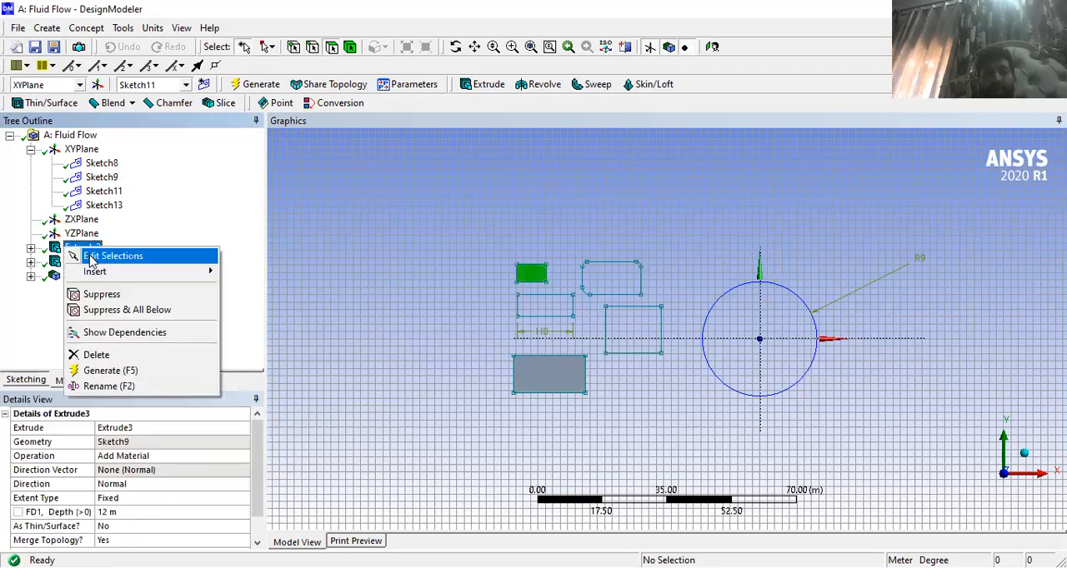
pyautogui.click(97, 355)
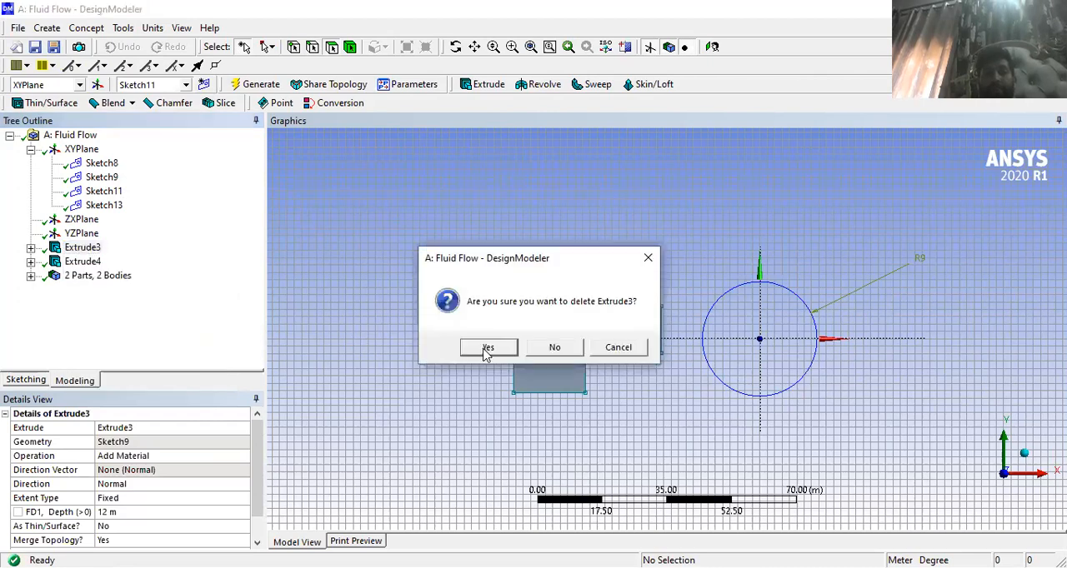
pyautogui.click(487, 348)
# - Examine the remaining Extrude4 block and the XY plane sketches from several angles and distances
pyautogui.moveTo(447, 277)
pyautogui.mouseDown(button='middle')
pyautogui.moveTo(430, 314)
pyautogui.moveTo(500, 291)
pyautogui.moveTo(528, 303)
pyautogui.moveTo(514, 341)
pyautogui.moveTo(467, 341)
pyautogui.moveTo(452, 297)
pyautogui.moveTo(453, 319)
pyautogui.moveTo(621, 325)
pyautogui.mouseUp(button='middle')
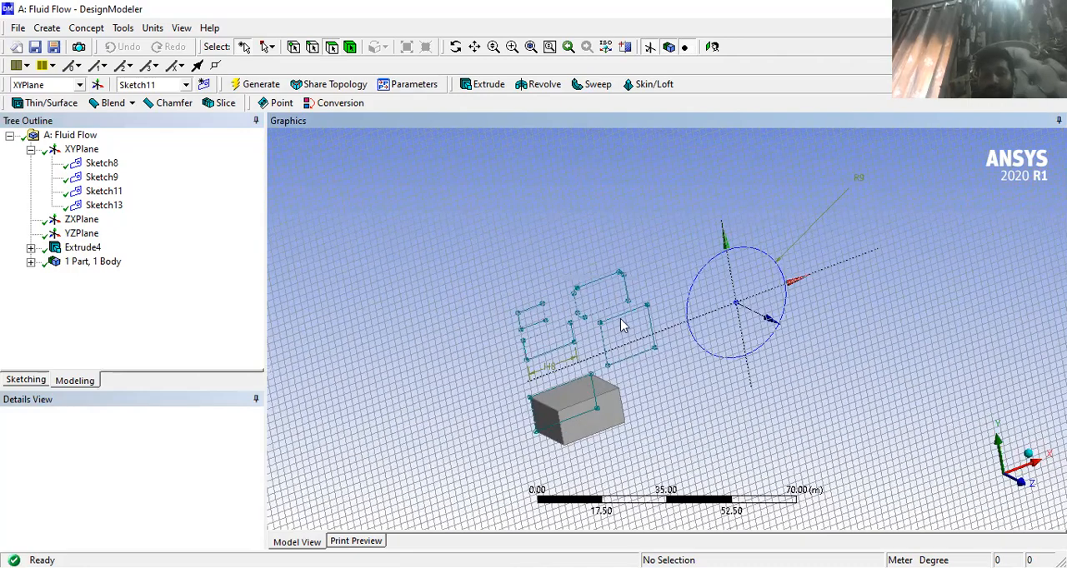
pyautogui.moveTo(553, 200); pyautogui.dragTo(397, 288, button='middle')
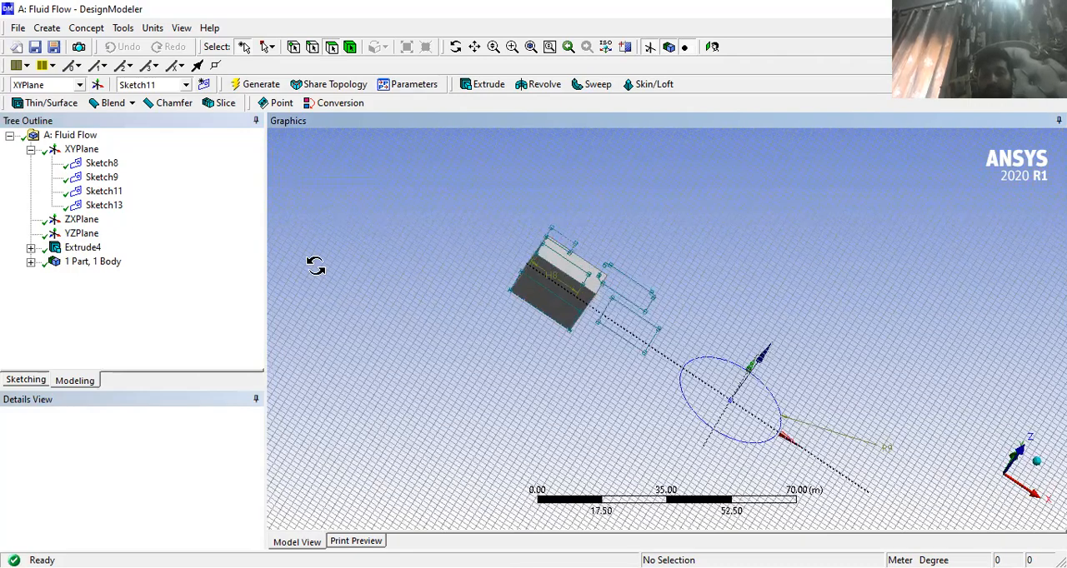
pyautogui.moveTo(315, 265); pyautogui.dragTo(469, 255, button='middle')
pyautogui.moveTo(531, 293)
pyautogui.mouseDown(button='middle')
pyautogui.moveTo(567, 264)
pyautogui.moveTo(477, 259)
pyautogui.moveTo(453, 314)
pyautogui.moveTo(507, 253)
pyautogui.mouseUp(button='middle')
pyautogui.scroll(-2, 510, 249)
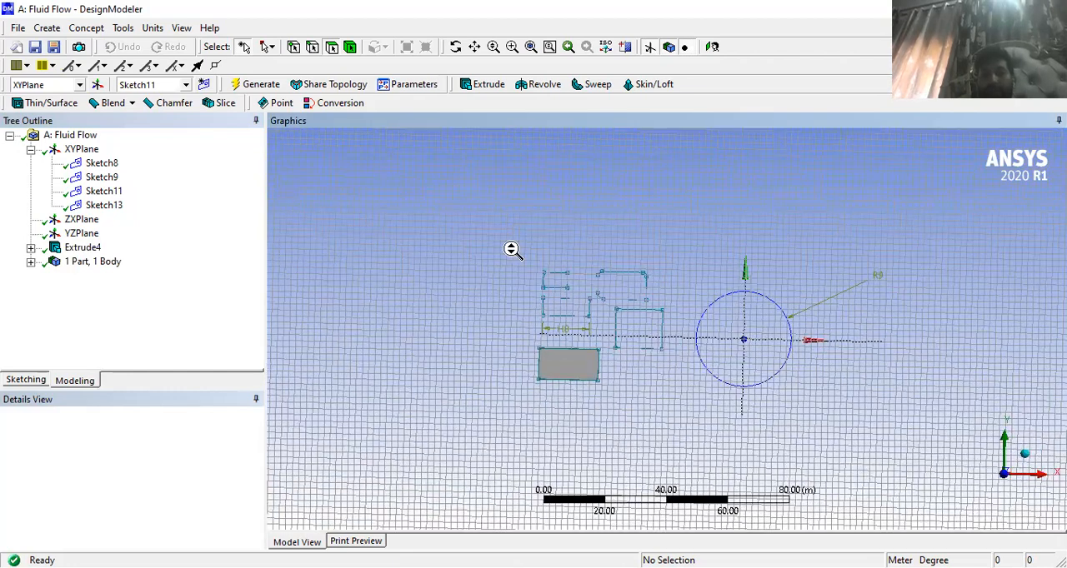
pyautogui.scroll(5, 510, 247)
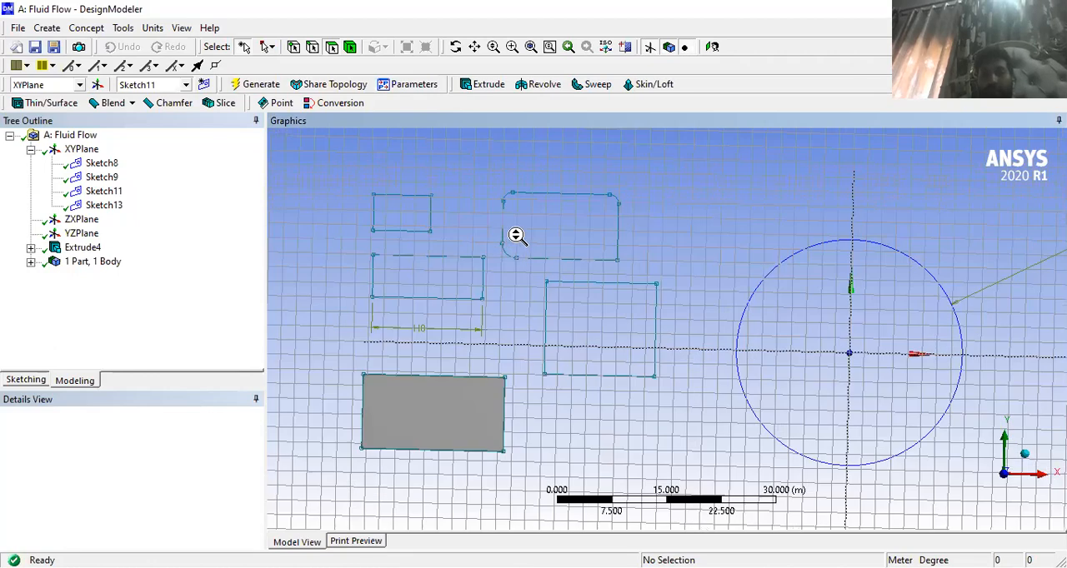
pyautogui.scroll(-2, 517, 236)
pyautogui.scroll(3, 517, 234)
pyautogui.scroll(-3, 513, 235)
pyautogui.scroll(1, 513, 234)
pyautogui.moveTo(513, 234); pyautogui.dragTo(504, 241, button='middle')
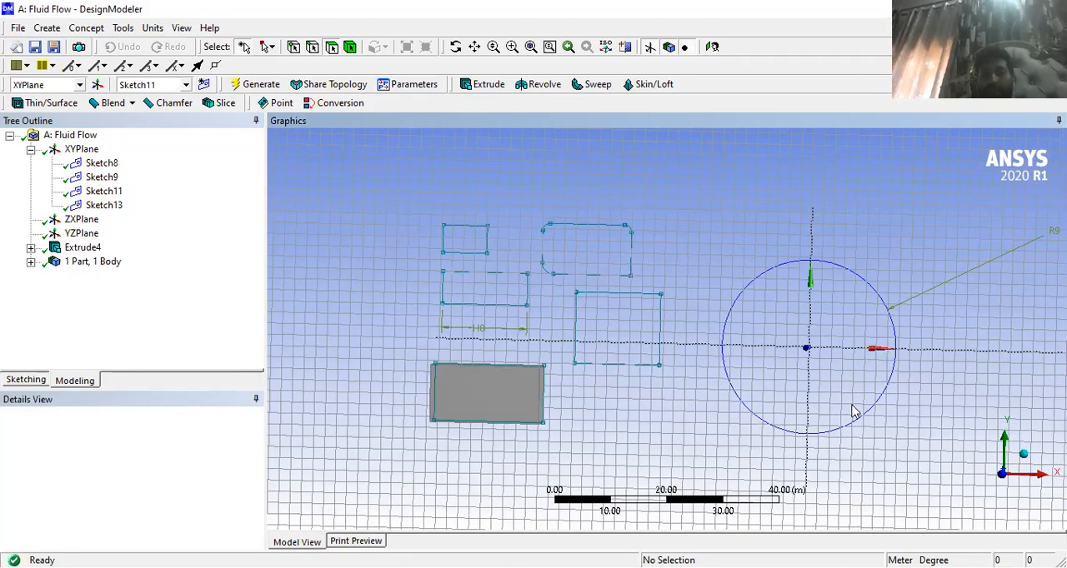
# - Fit the model in the view, reposition it and look straight at the XY plane along +Z
pyautogui.click(529, 48)
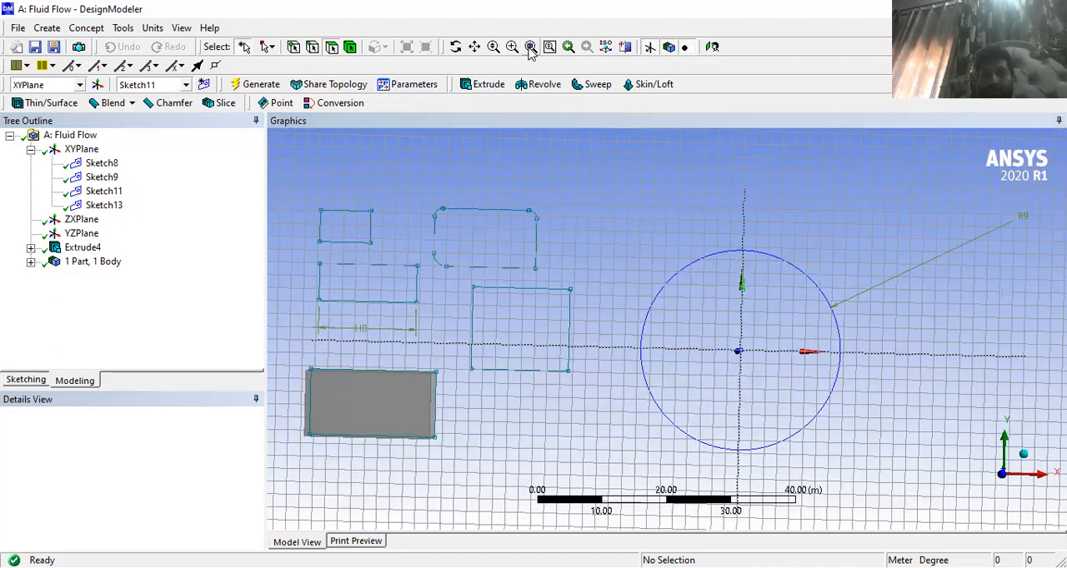
pyautogui.click(474, 48)
pyautogui.moveTo(423, 184); pyautogui.dragTo(638, 254)
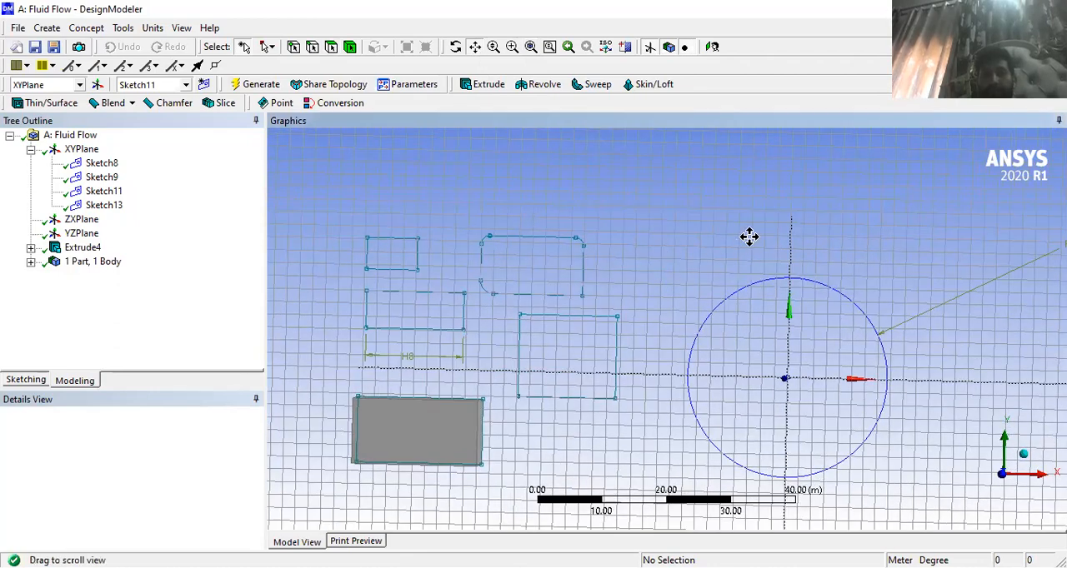
pyautogui.moveTo(749, 237); pyautogui.dragTo(744, 221)
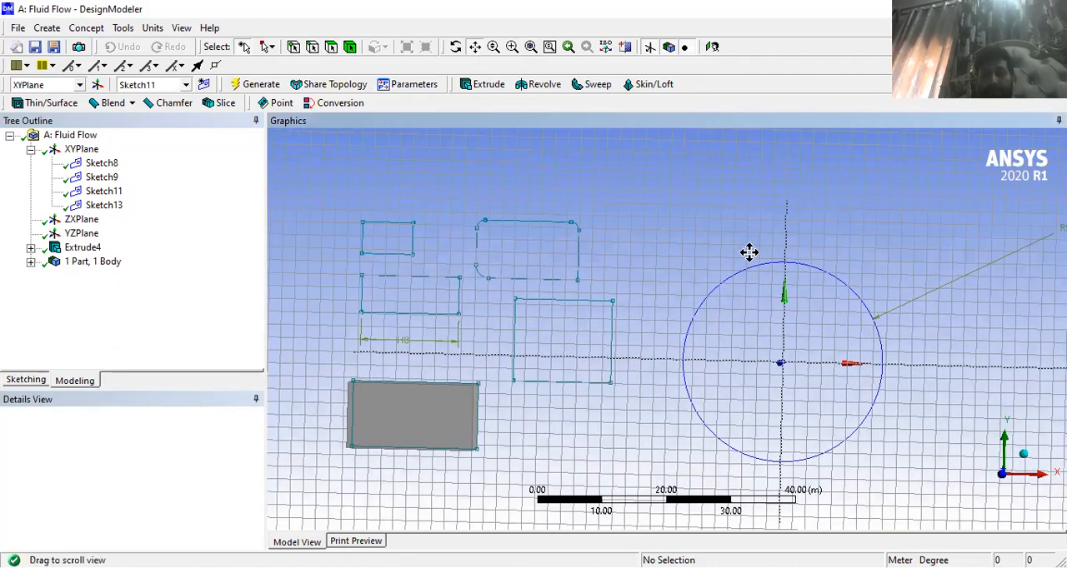
pyautogui.click(1005, 480)
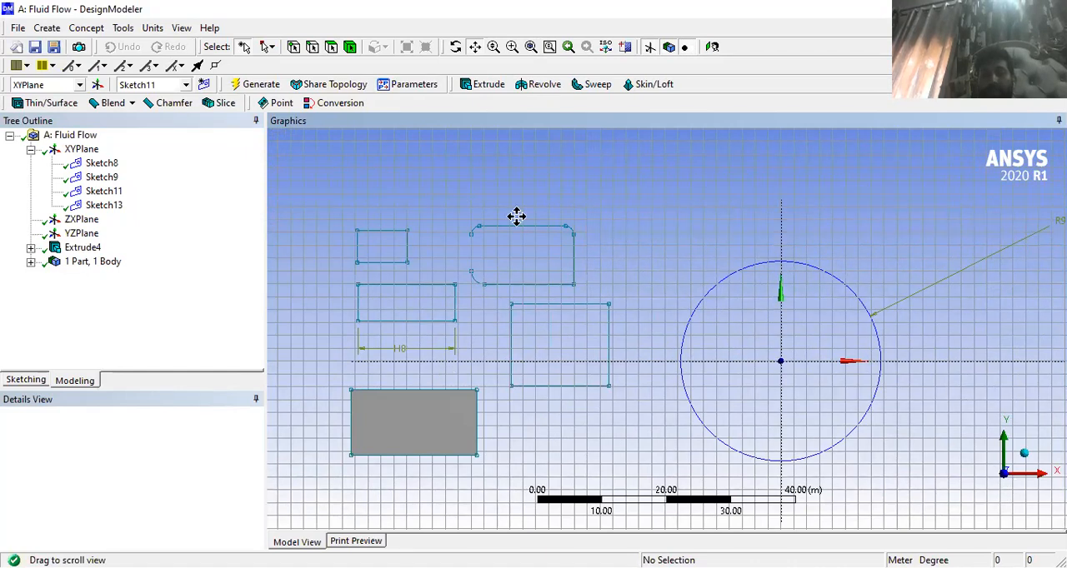
pyautogui.scroll(-1, 699, 342)
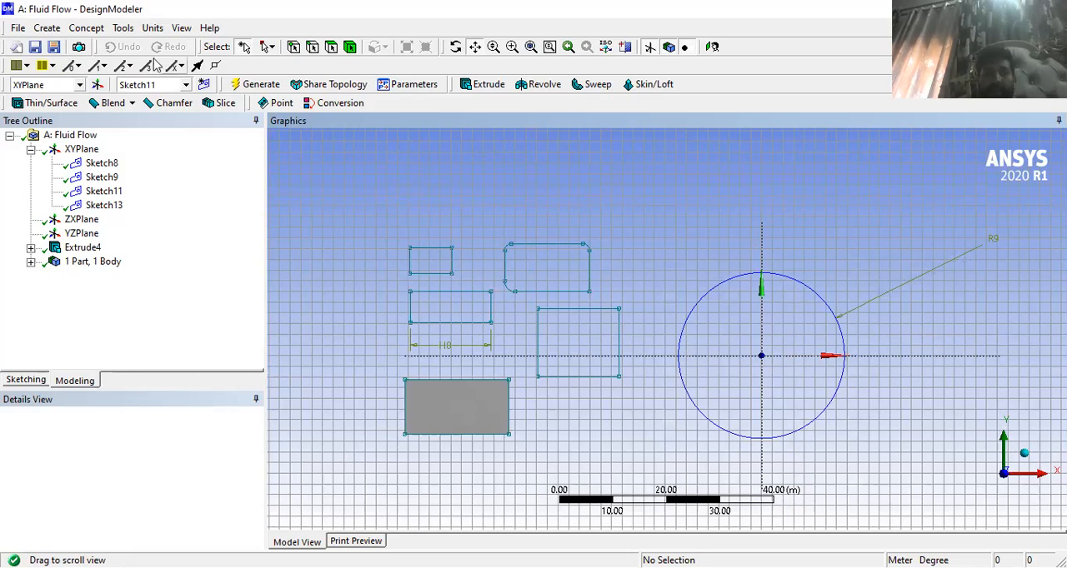
# - Set the model's length unit to Millimeter
pyautogui.click(153, 29)
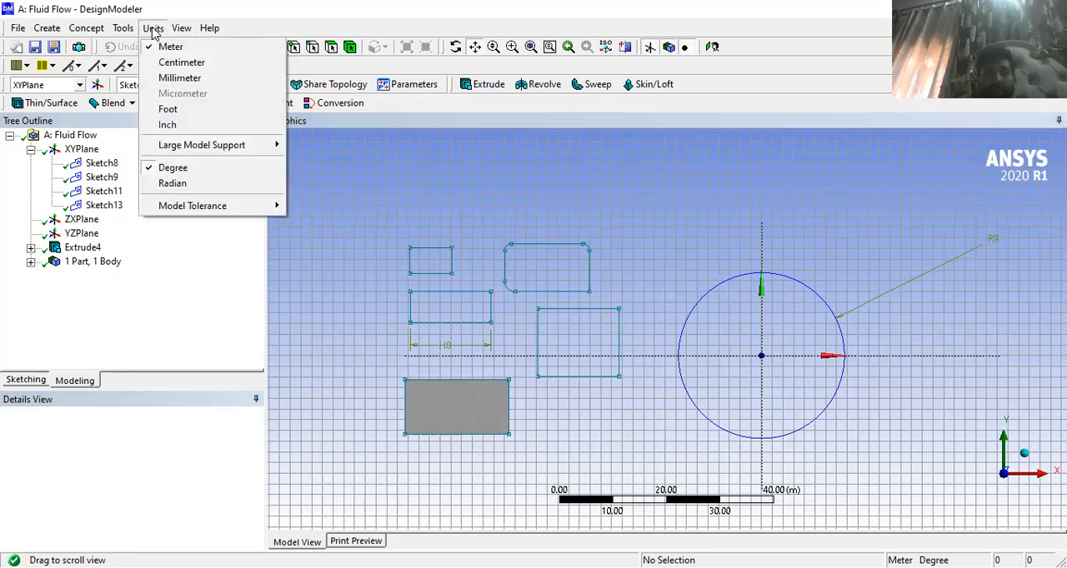
pyautogui.click(179, 77)
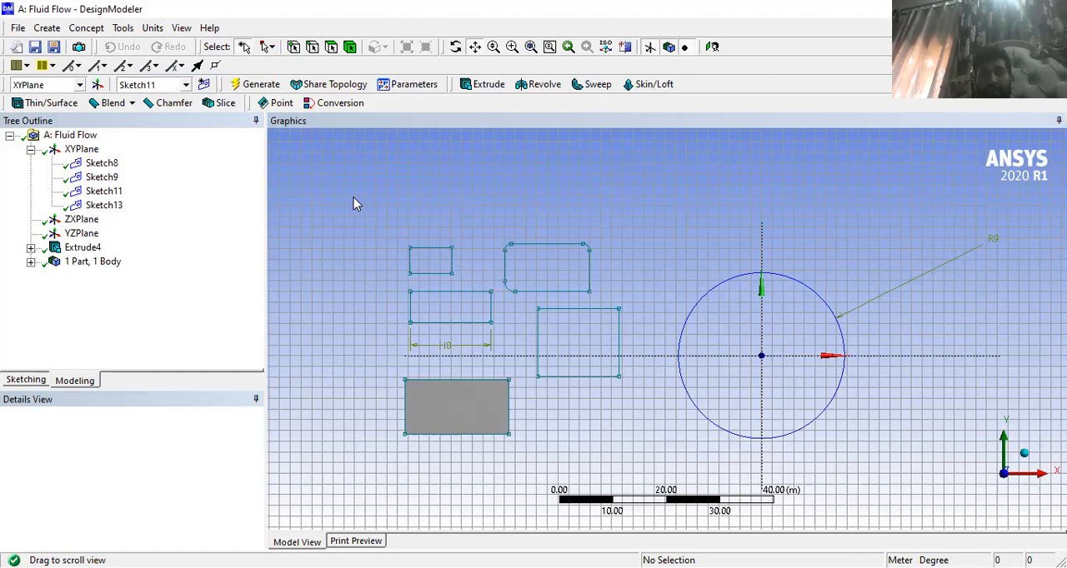
pyautogui.click(152, 27)
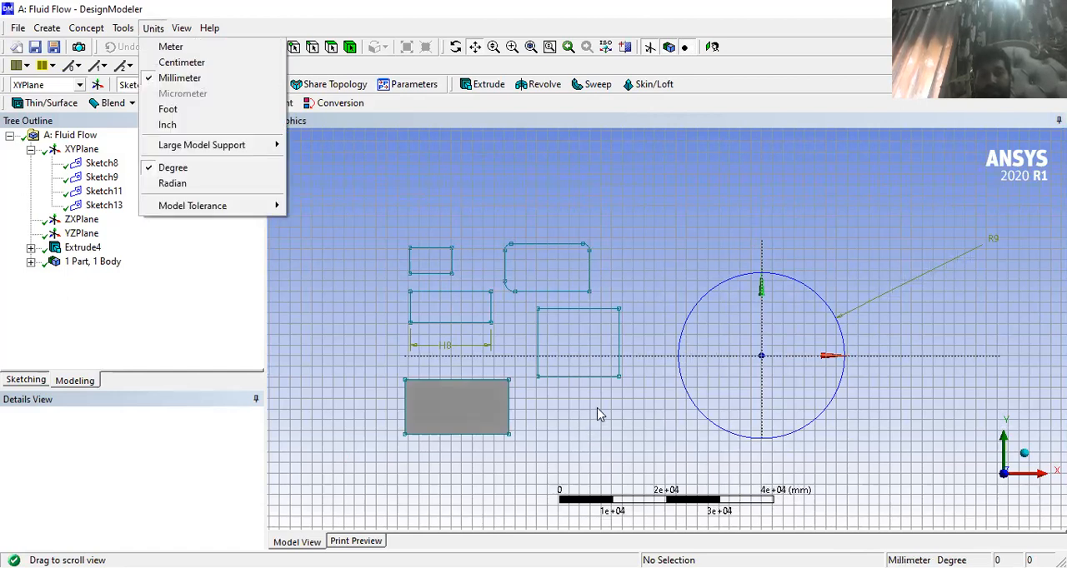
pyautogui.click(179, 78)
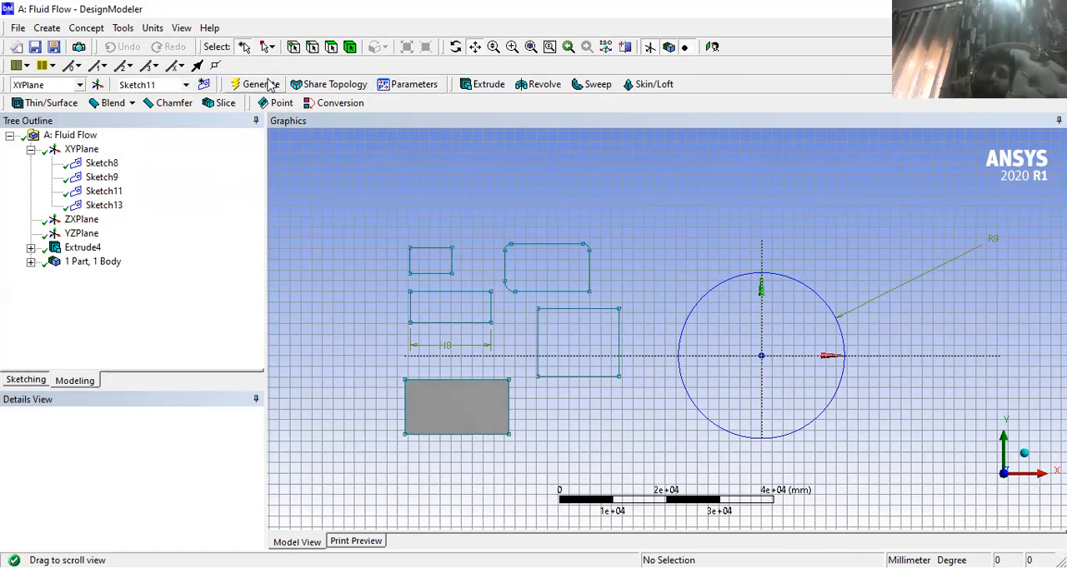
pyautogui.click(148, 30)
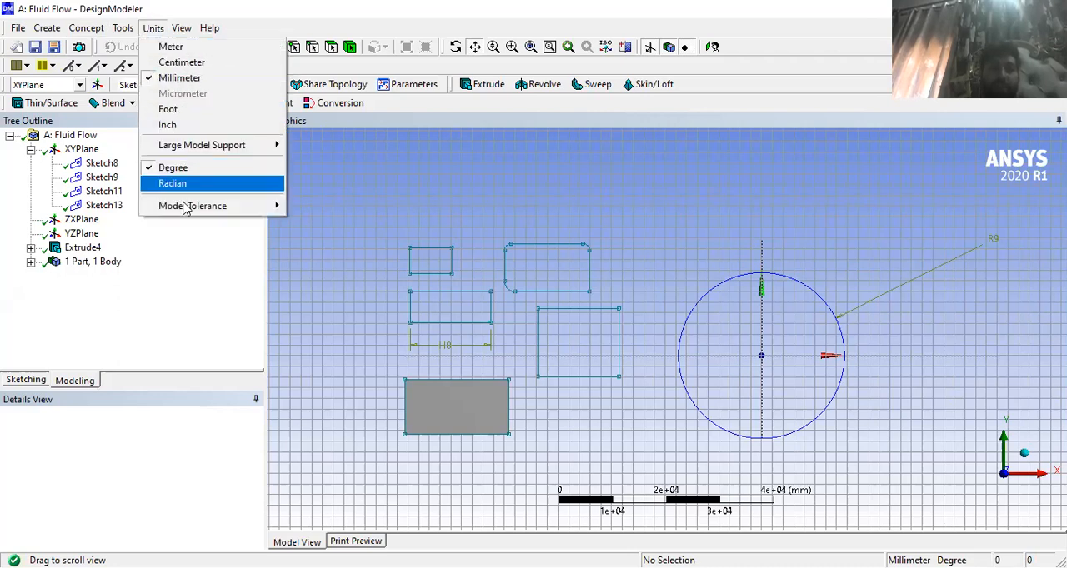
pyautogui.click(121, 29)
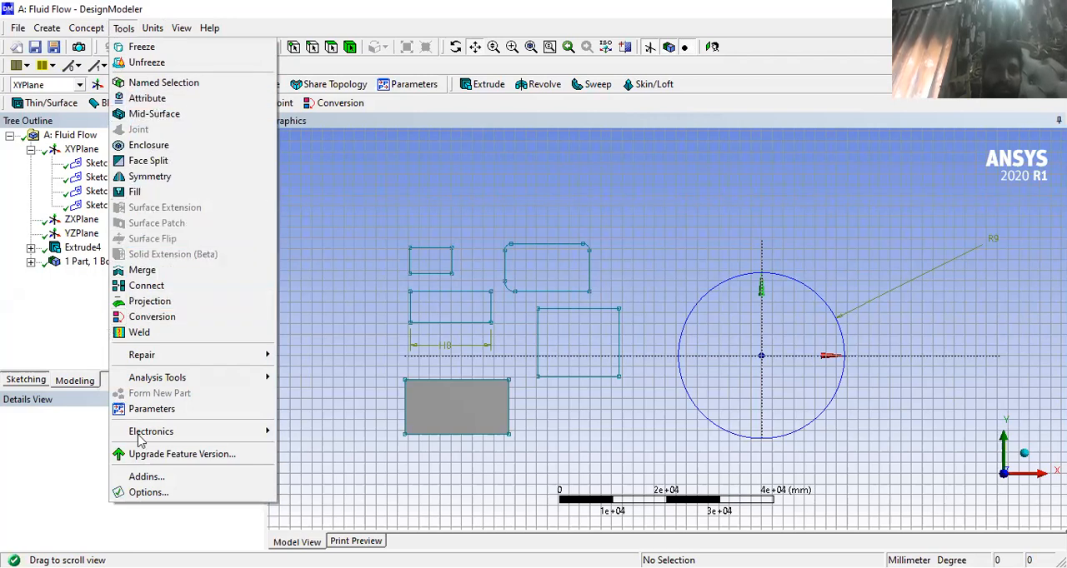
pyautogui.click(122, 28)
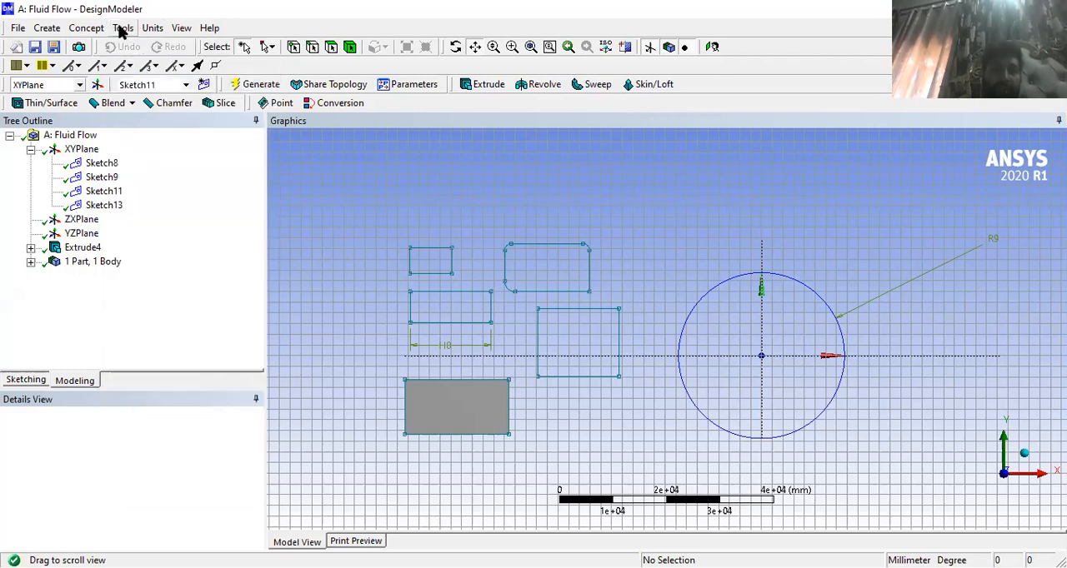
pyautogui.click(181, 29)
pyautogui.click(181, 28)
pyautogui.click(83, 29)
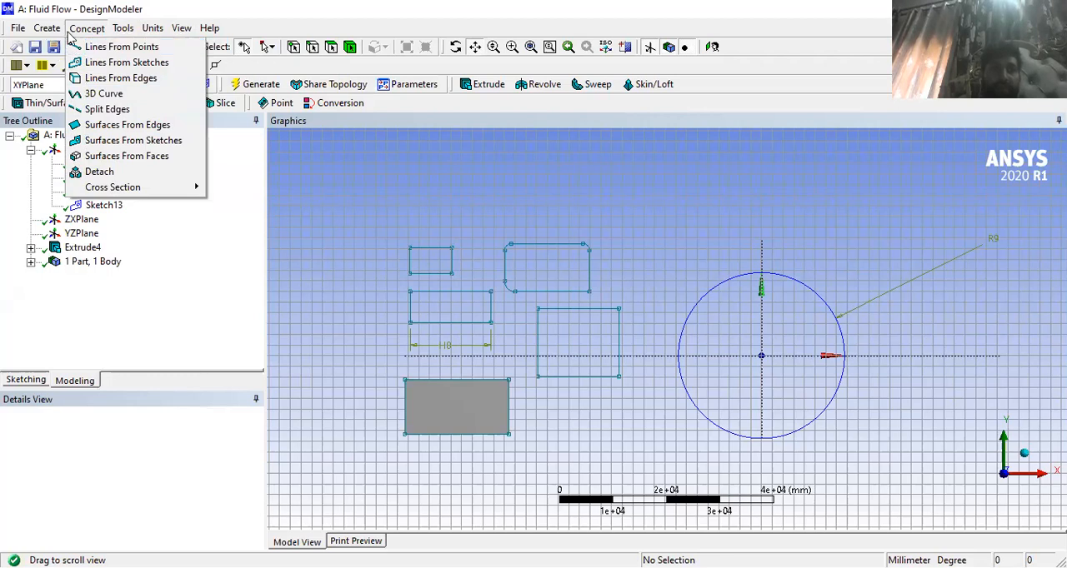
pyautogui.moveTo(53, 31)
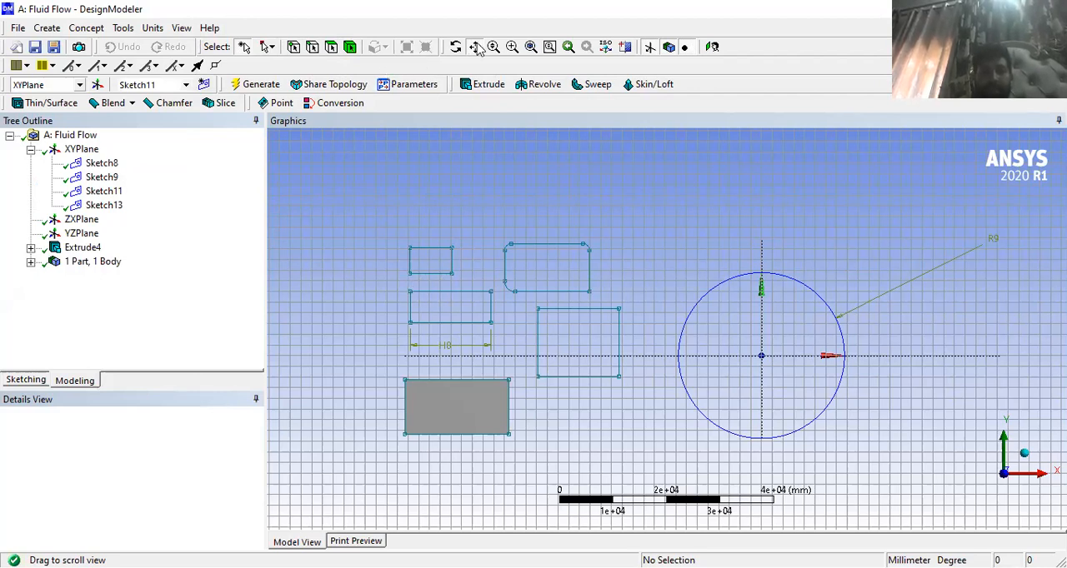
# - Pick the block's front face, its whole solid body and the face again using the face and body selection filters
pyautogui.click(413, 248)
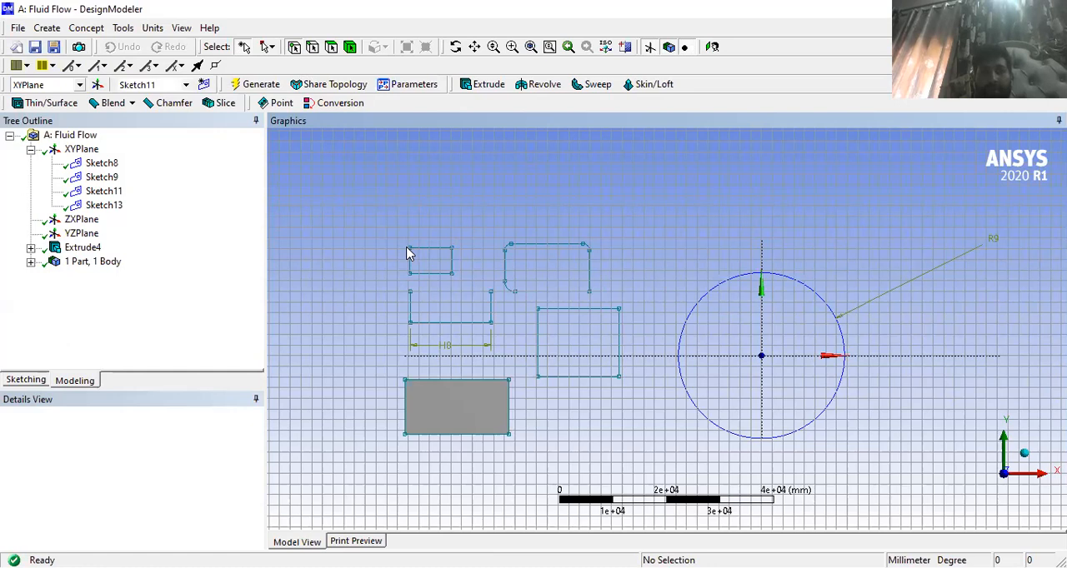
pyautogui.scroll(2, 407, 254)
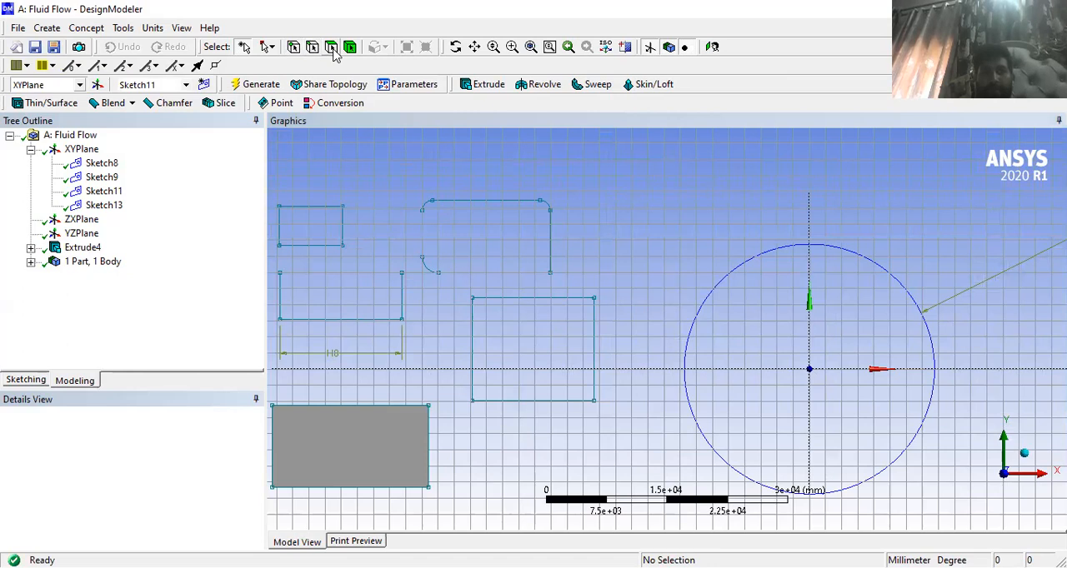
pyautogui.click(385, 455)
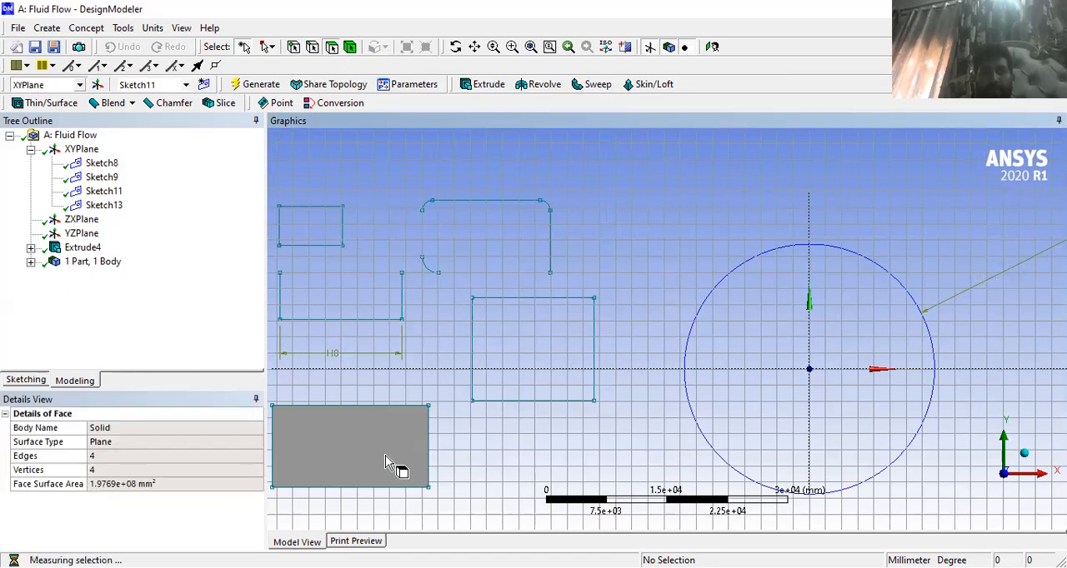
pyautogui.click(385, 454)
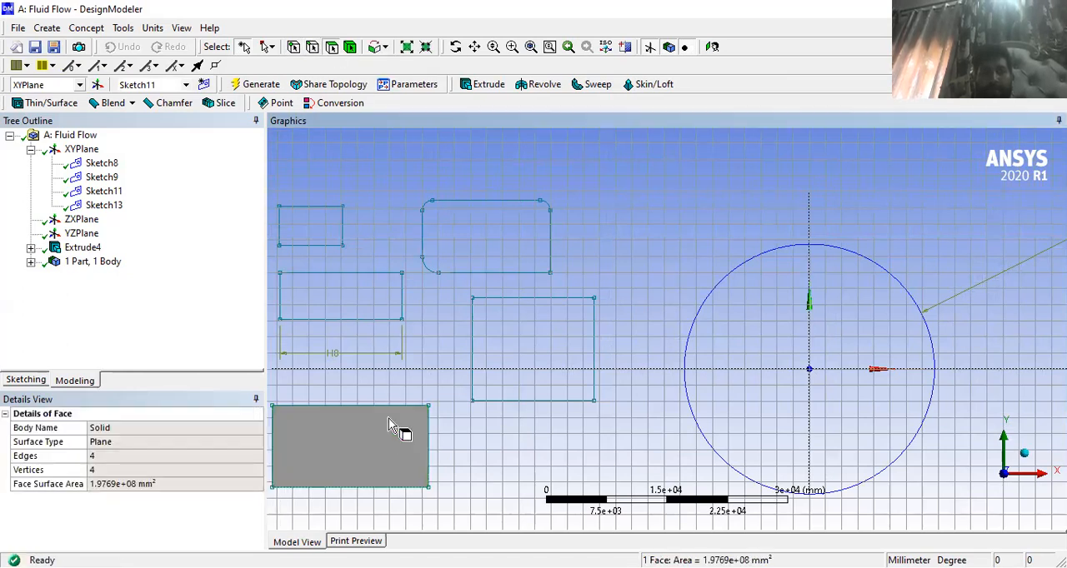
pyautogui.click(350, 50)
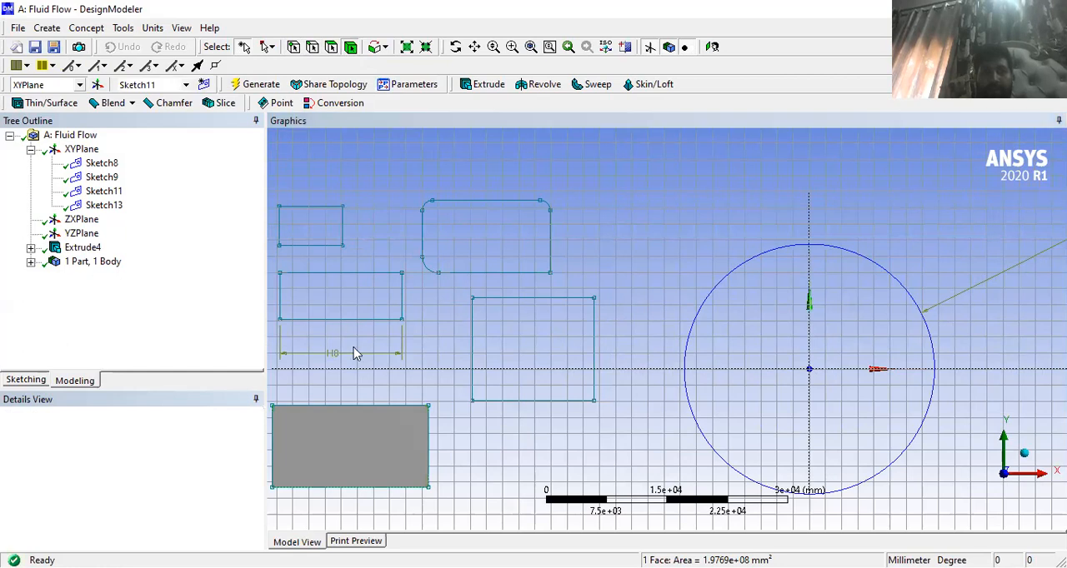
pyautogui.click(361, 436)
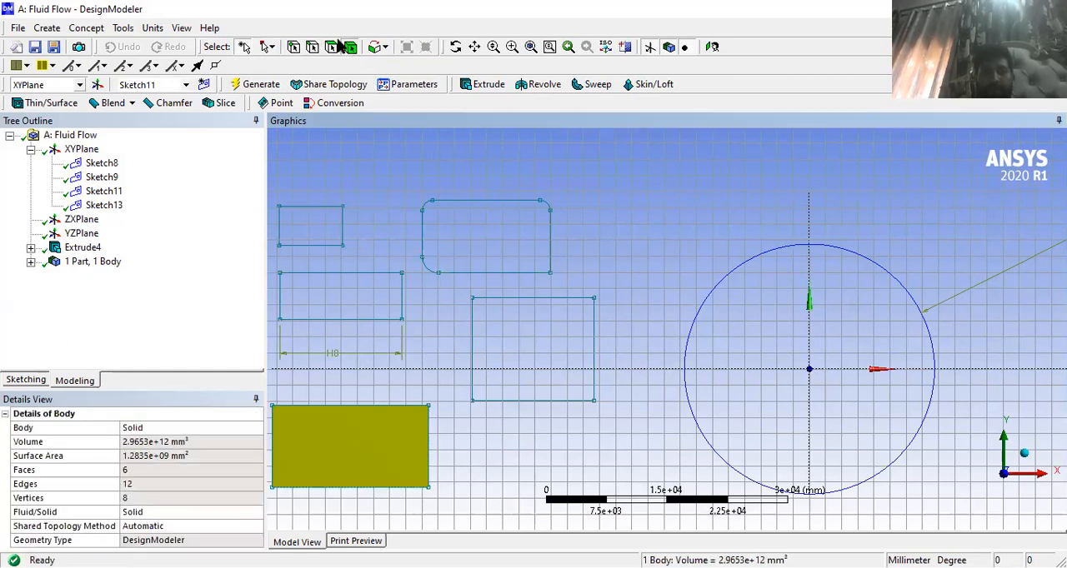
pyautogui.click(365, 425)
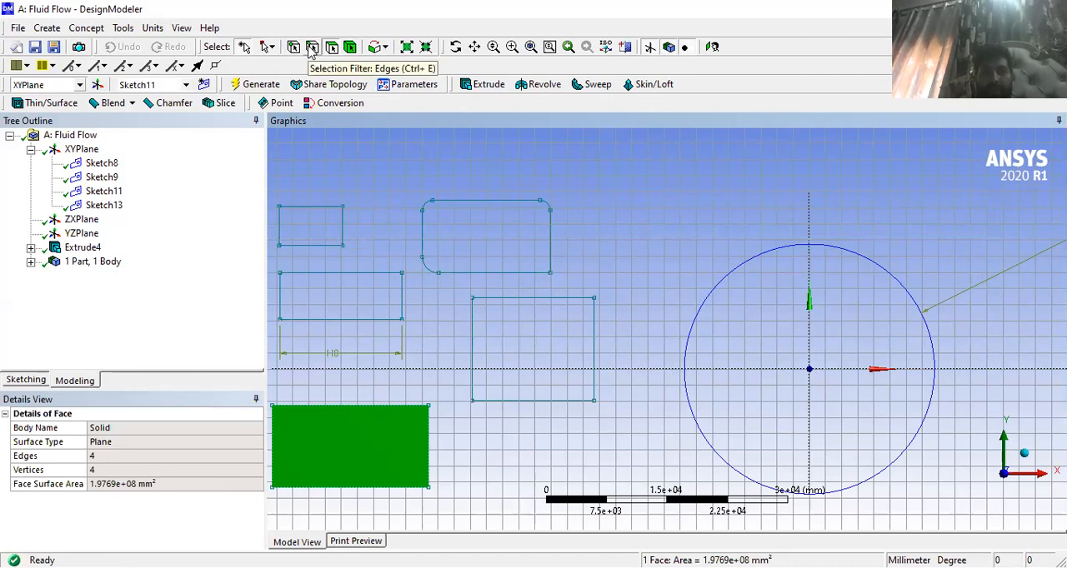
# - View the block at an angle and pick its upper front and upper back edges with the edge selection filter
pyautogui.moveTo(468, 387); pyautogui.dragTo(426, 420, button='middle')
pyautogui.click(432, 400)
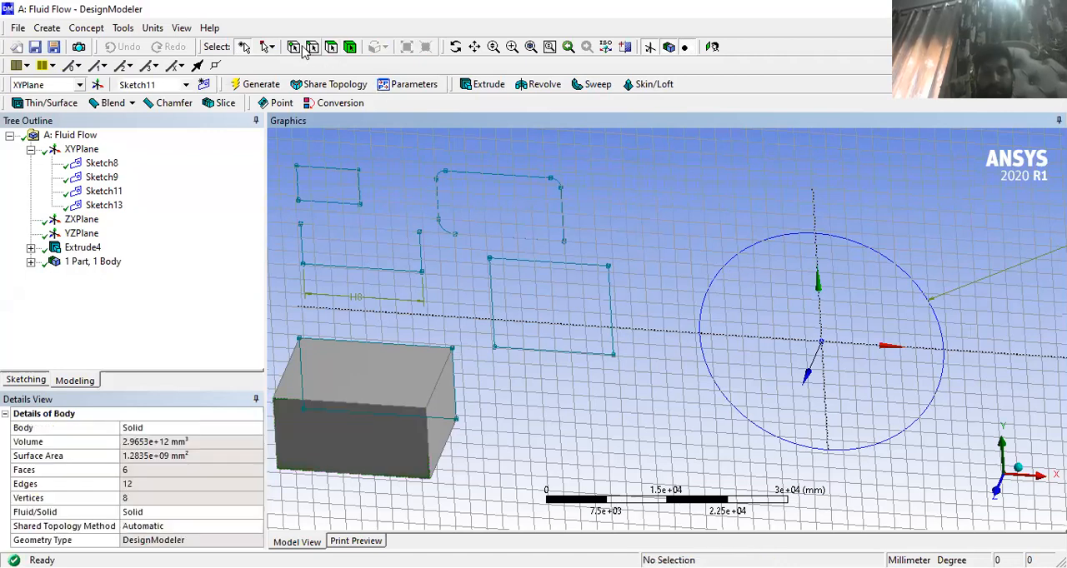
pyautogui.click(321, 404)
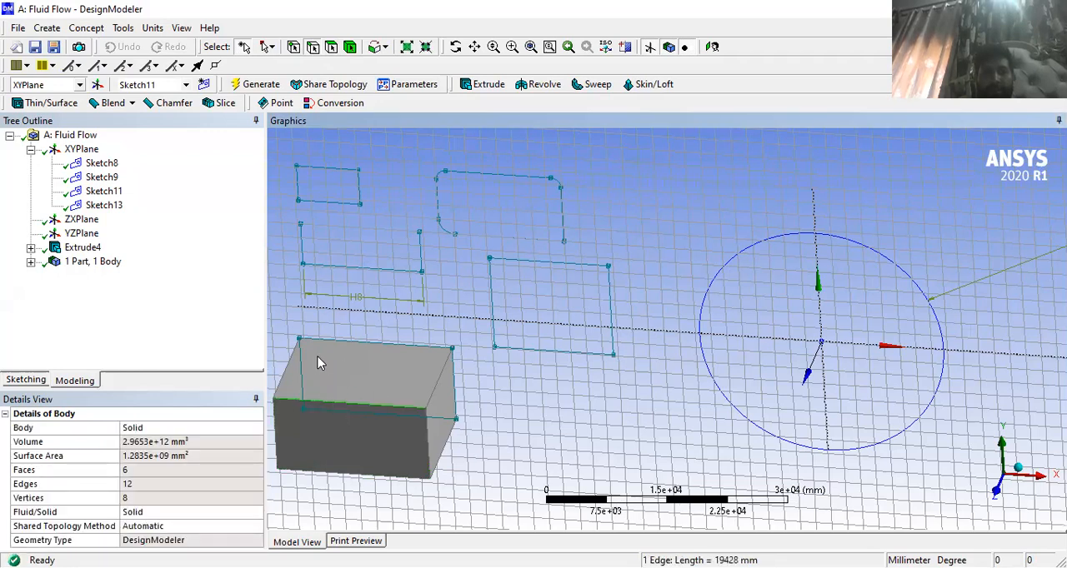
pyautogui.click(294, 364)
pyautogui.click(342, 342)
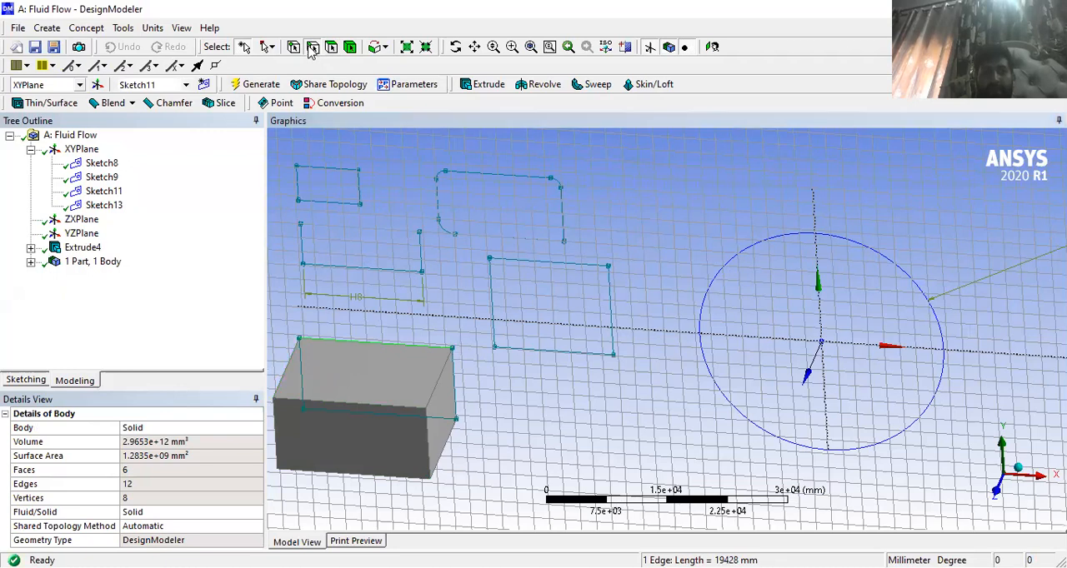
# - Pick the front and back corner vertices at the block's upper edge with the vertex selection filter
pyautogui.click(426, 410)
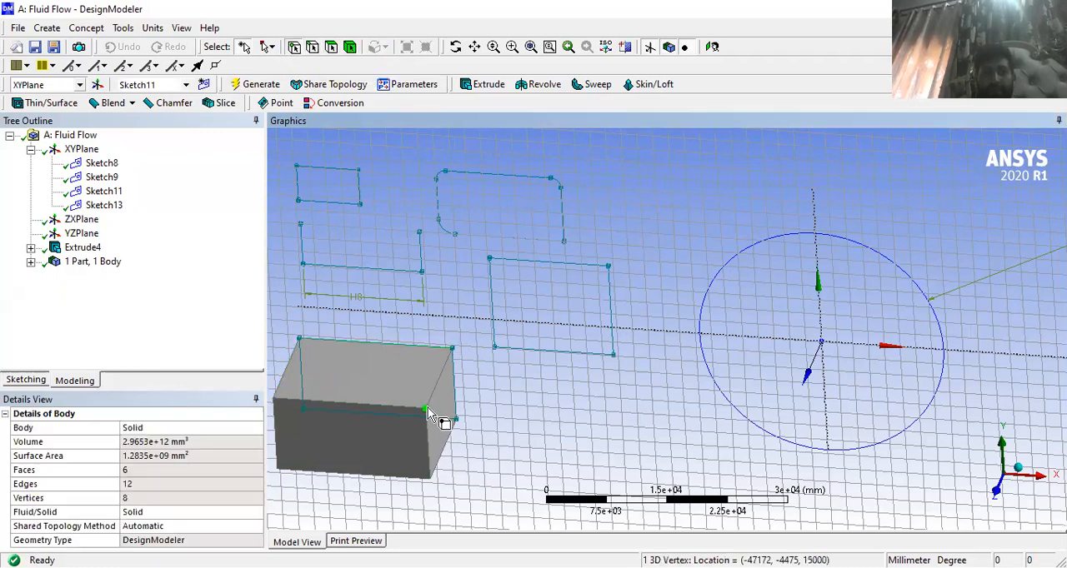
pyautogui.click(452, 350)
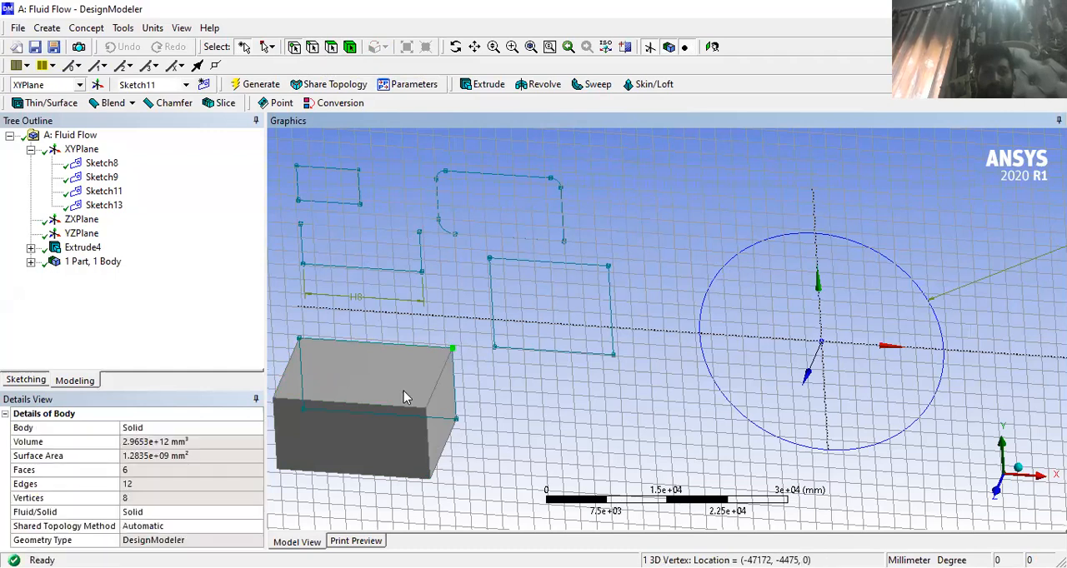
pyautogui.click(384, 408)
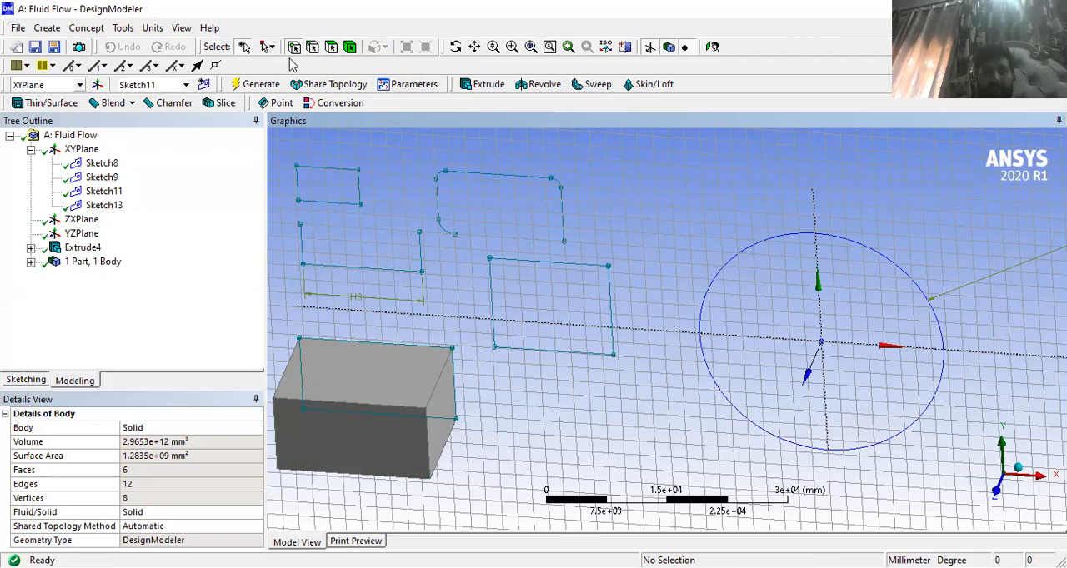
pyautogui.click(452, 349)
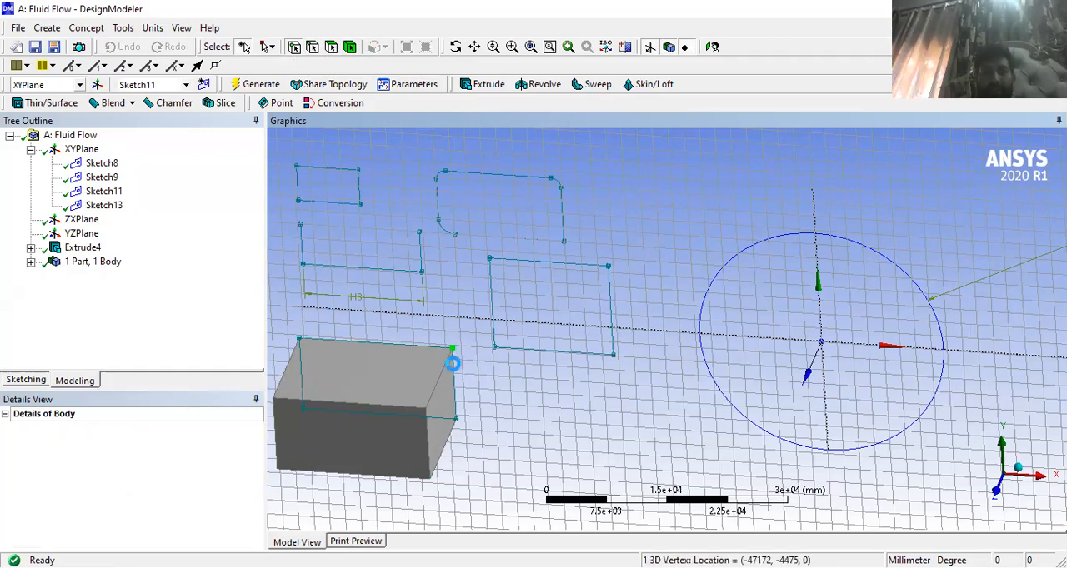
pyautogui.click(425, 414)
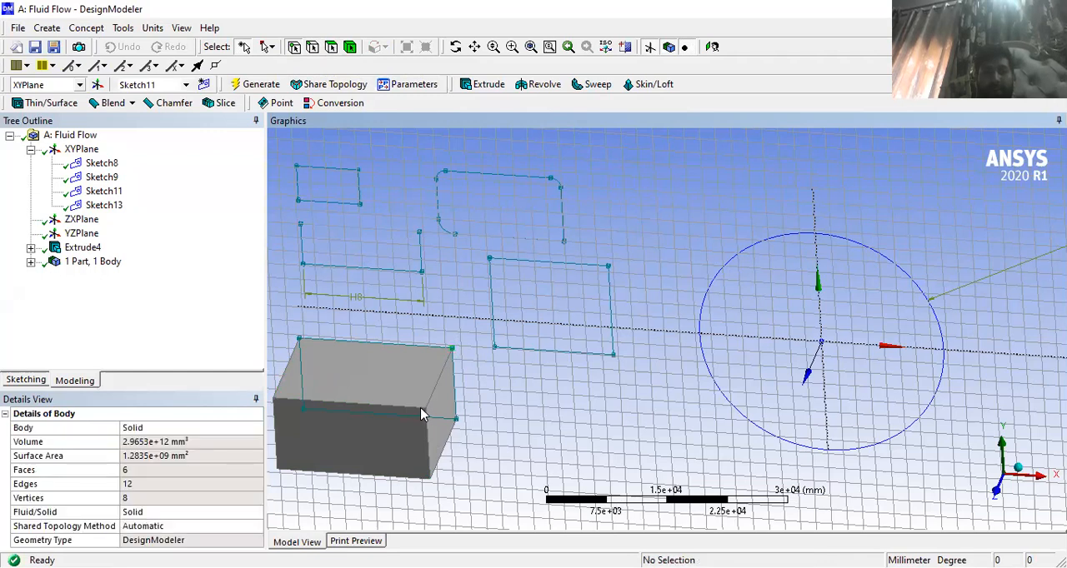
pyautogui.click(430, 417)
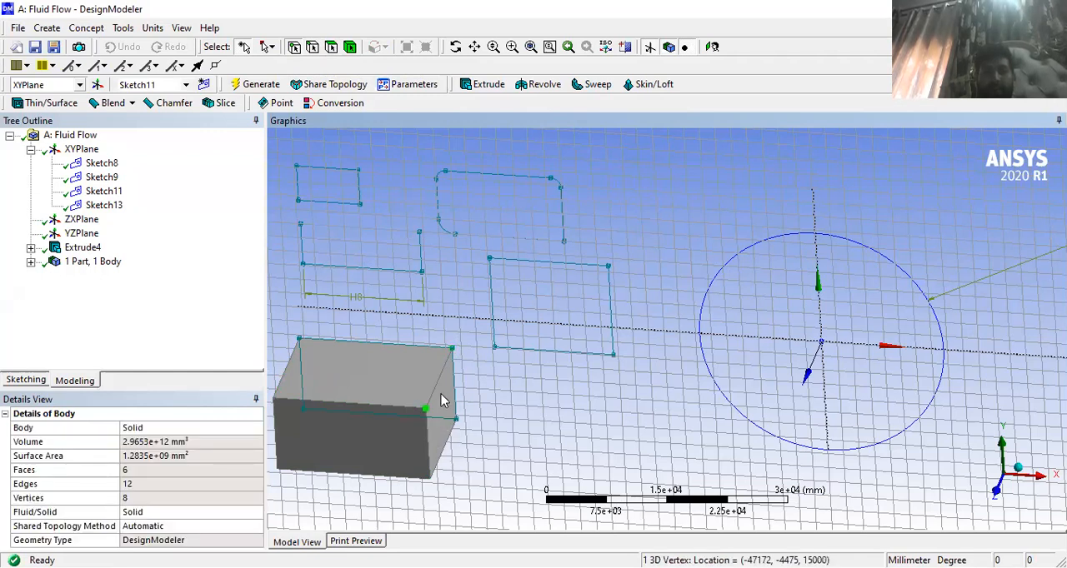
# - Pick the block's upper front edge, several of its faces and the whole solid body, changing the selection filter for each type
pyautogui.click(357, 408)
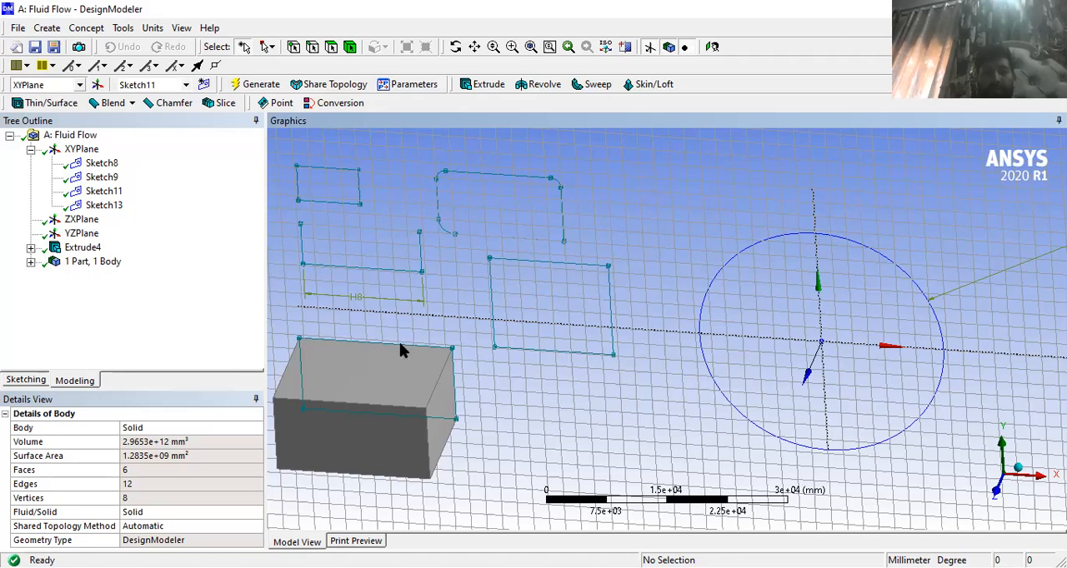
pyautogui.click(325, 404)
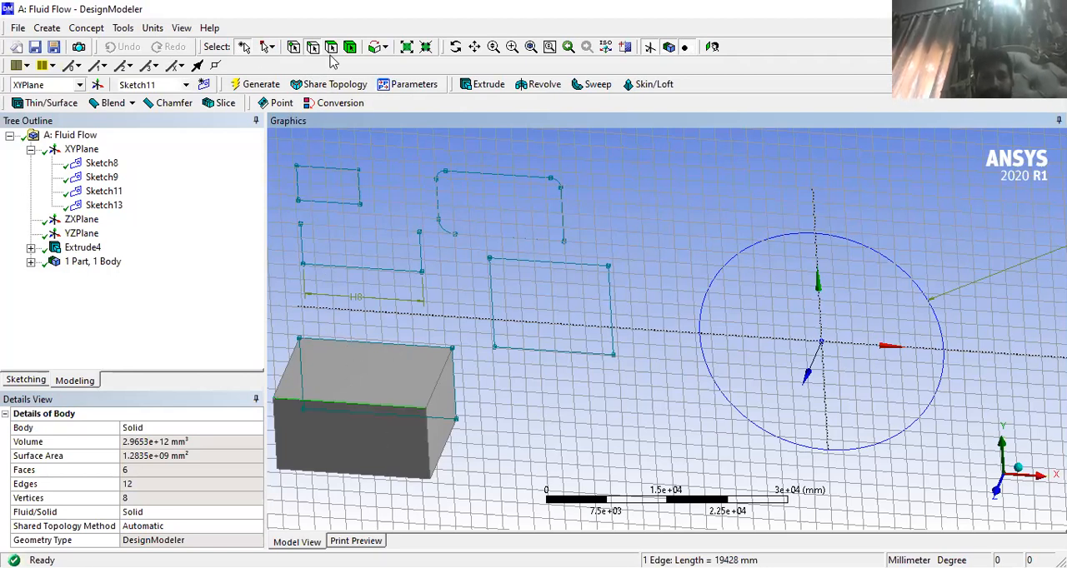
pyautogui.click(354, 379)
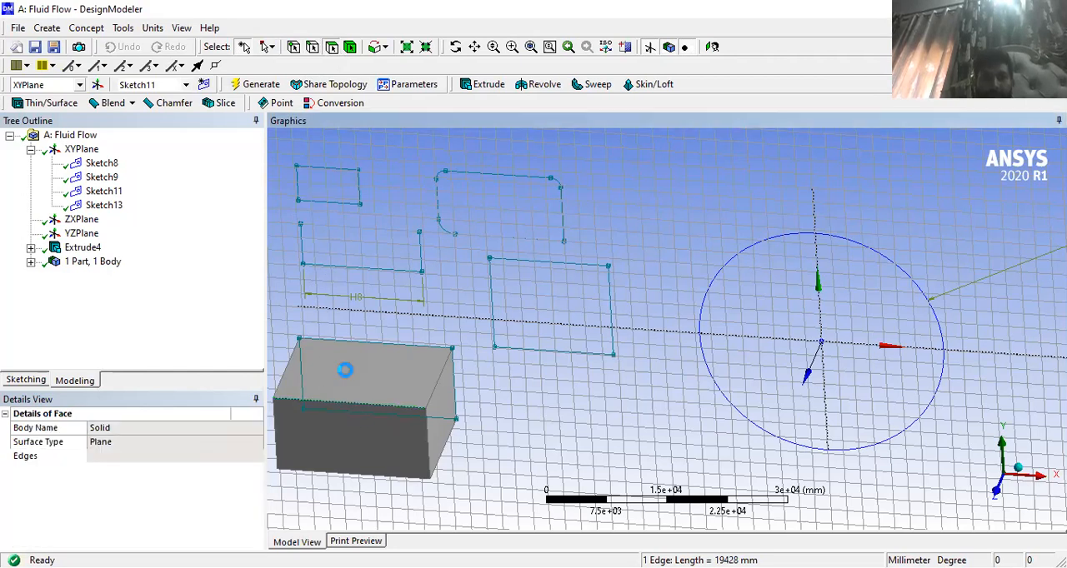
pyautogui.click(408, 442)
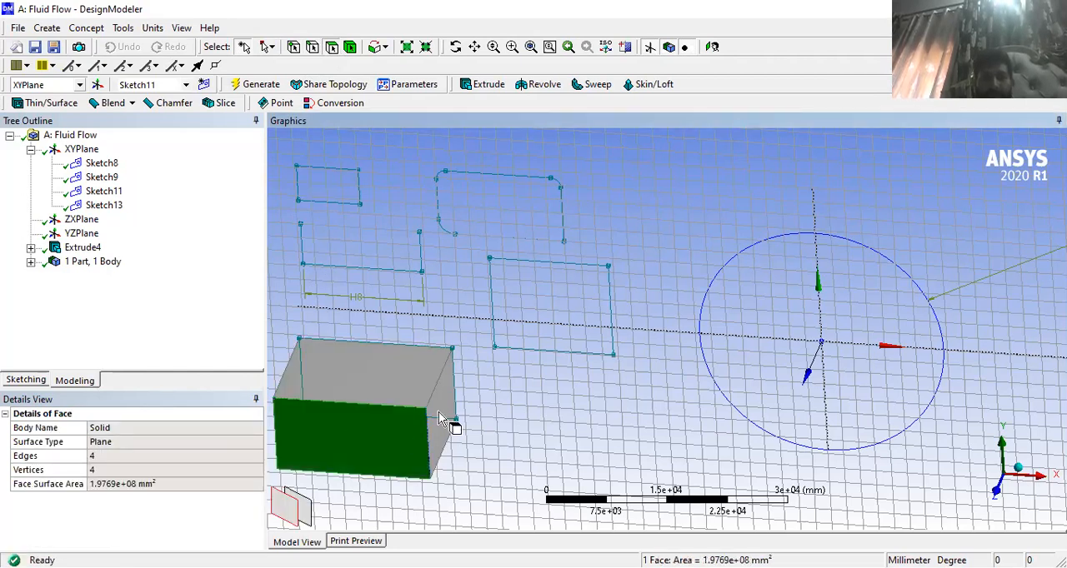
pyautogui.click(442, 416)
pyautogui.click(336, 354)
pyautogui.click(349, 434)
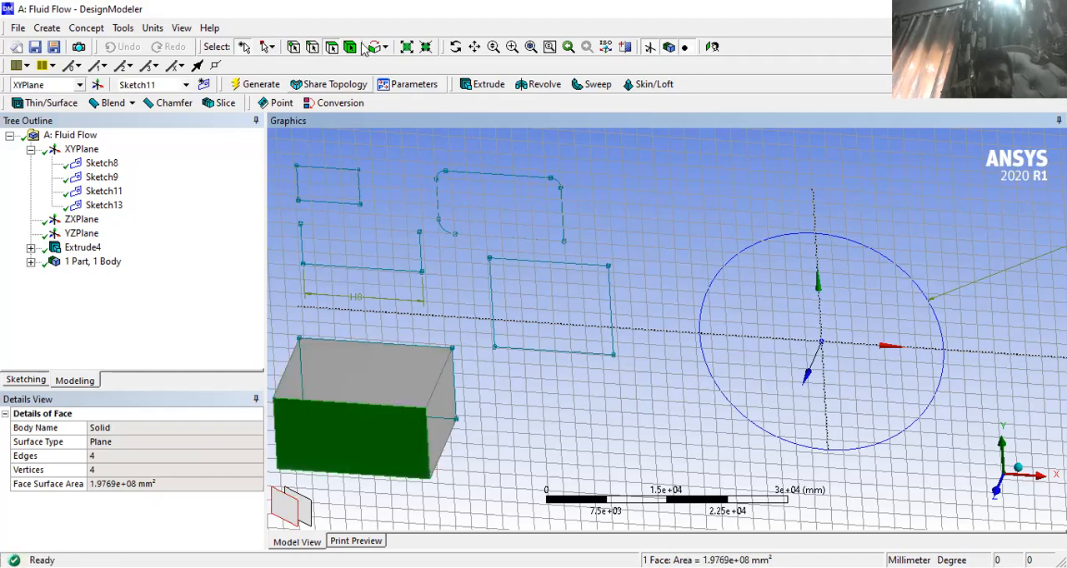
pyautogui.click(346, 388)
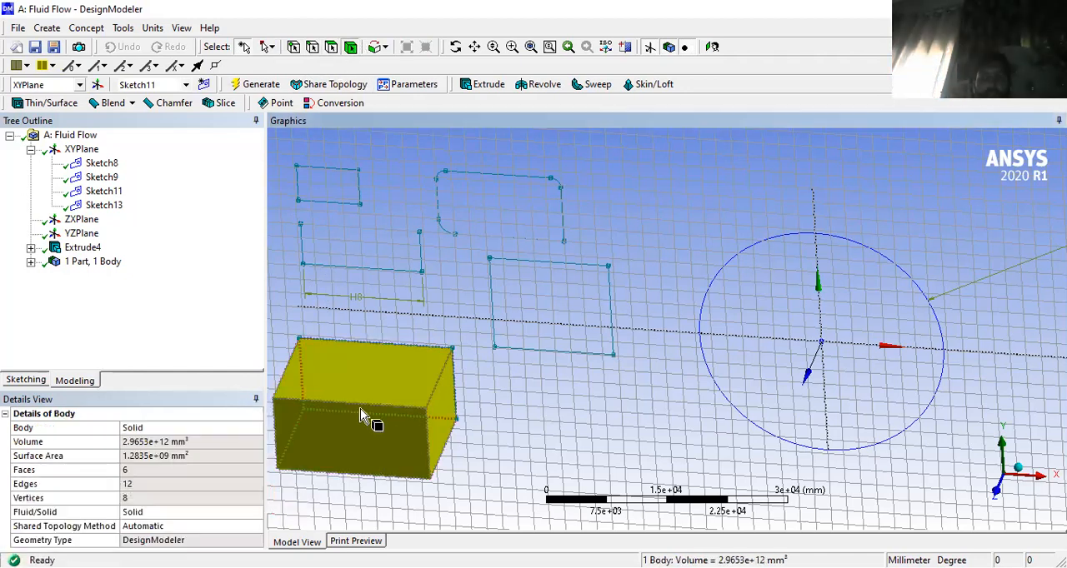
pyautogui.click(360, 415)
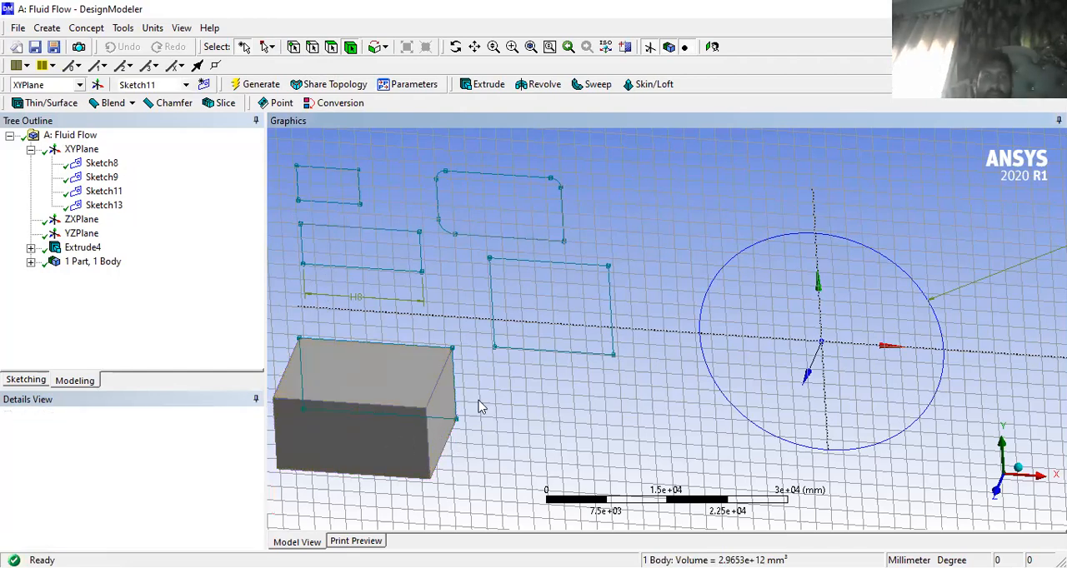
# - Start a new sketch on the block's front face
pyautogui.scroll(-4, 482, 409)
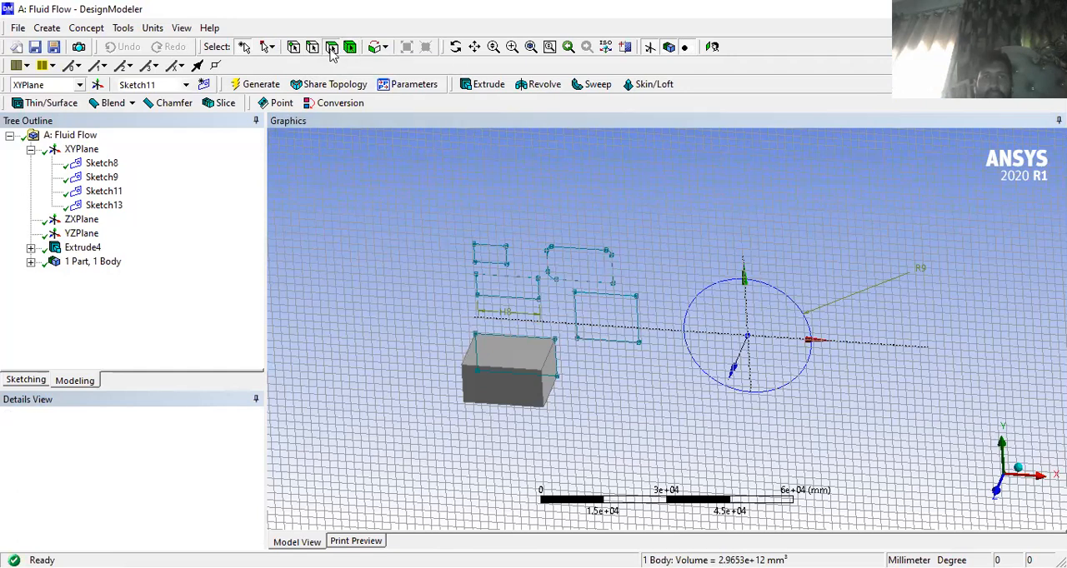
pyautogui.click(494, 393)
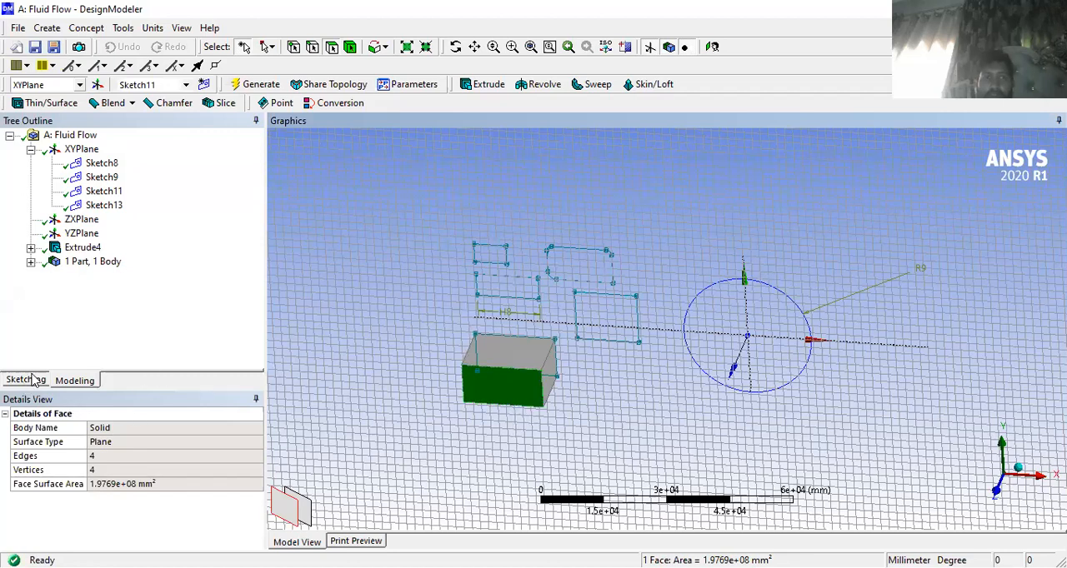
pyautogui.click(204, 86)
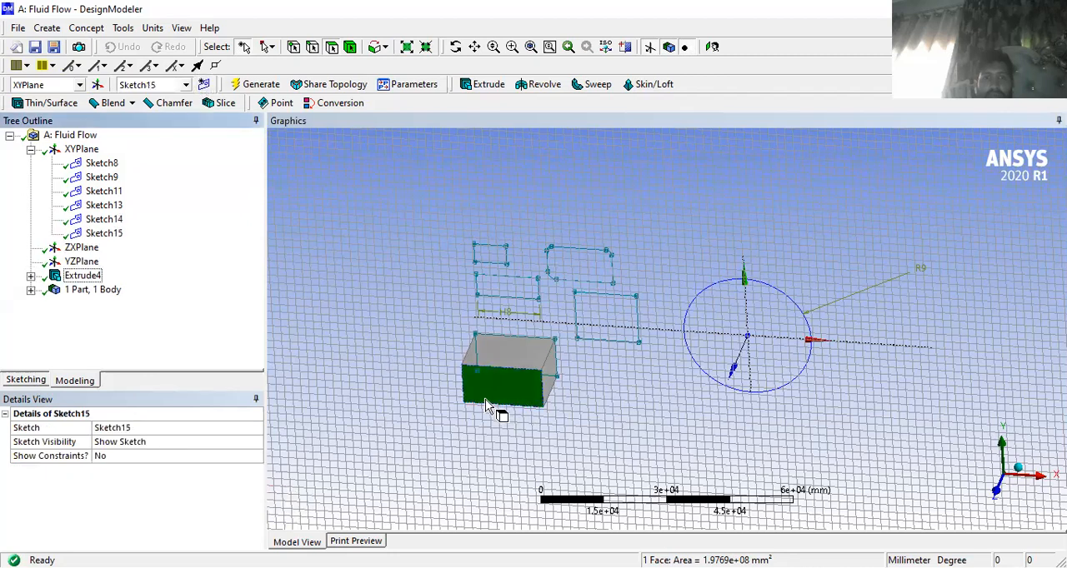
pyautogui.click(26, 380)
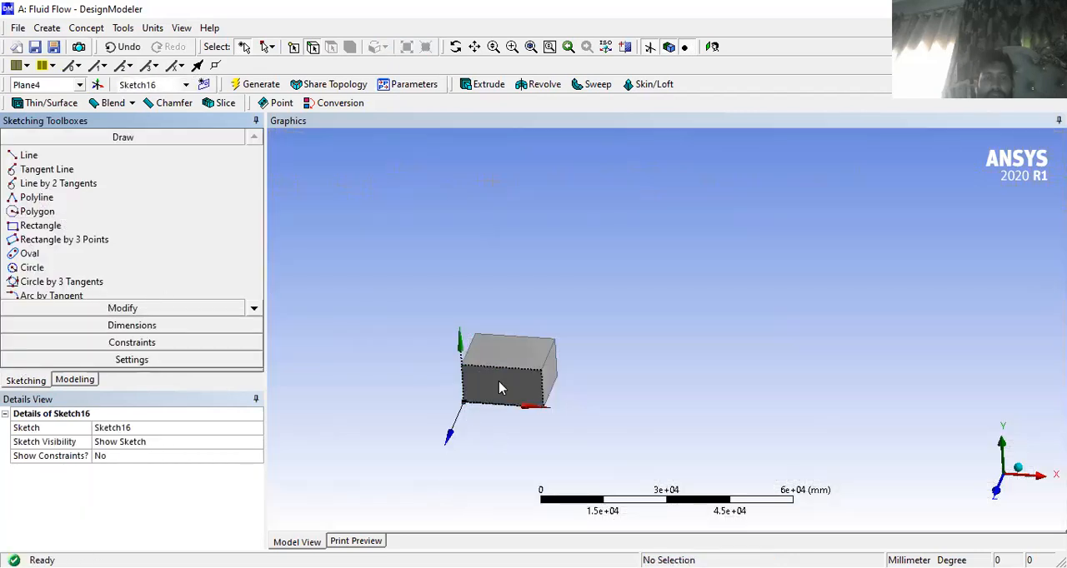
# - Sketch a small circle near the middle of the block's front face
pyautogui.moveTo(503, 438); pyautogui.dragTo(654, 434, button='middle')
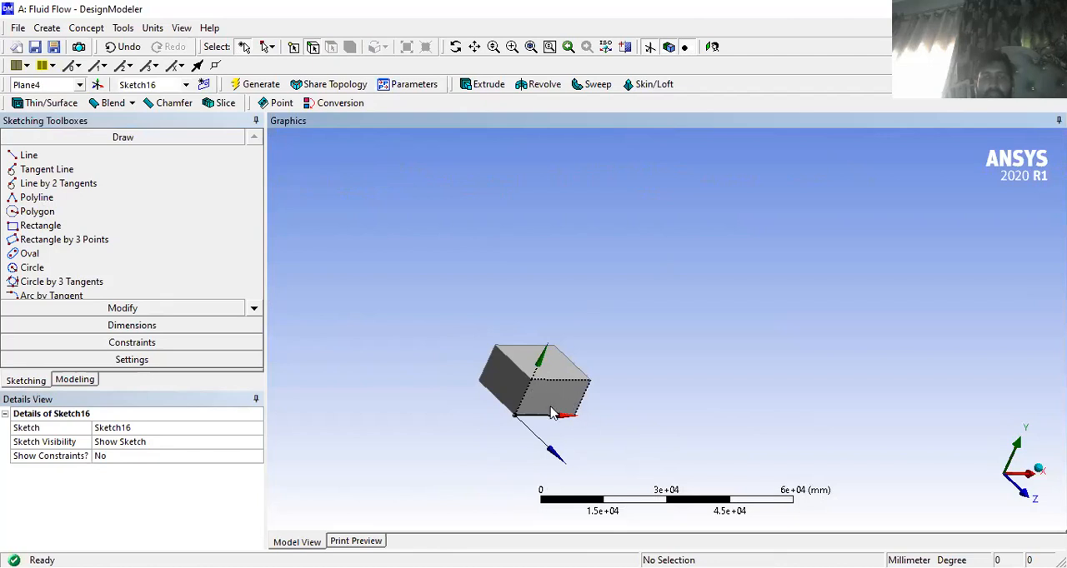
pyautogui.click(29, 211)
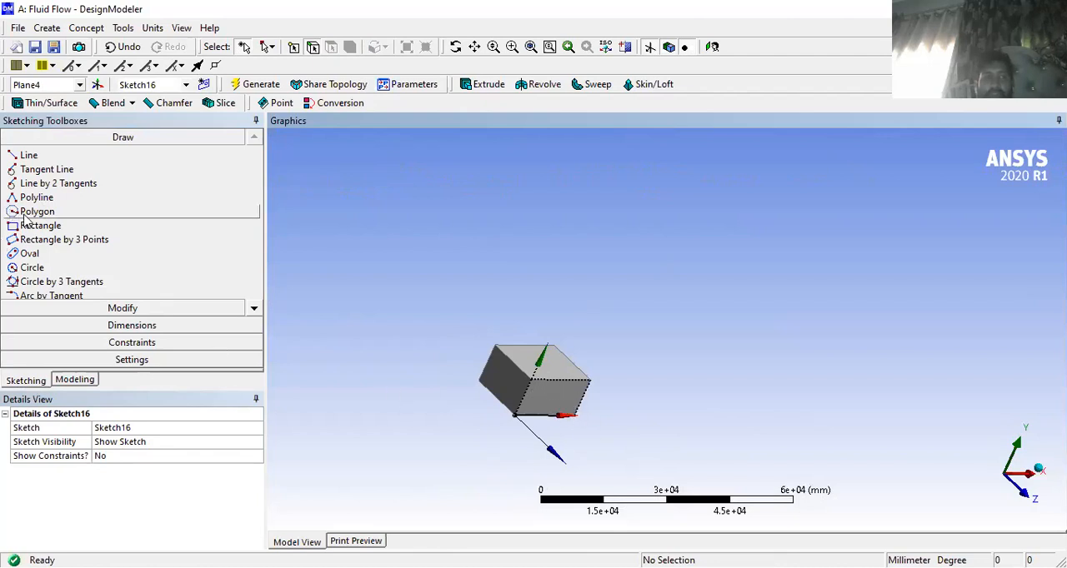
pyautogui.click(56, 269)
pyautogui.click(554, 397)
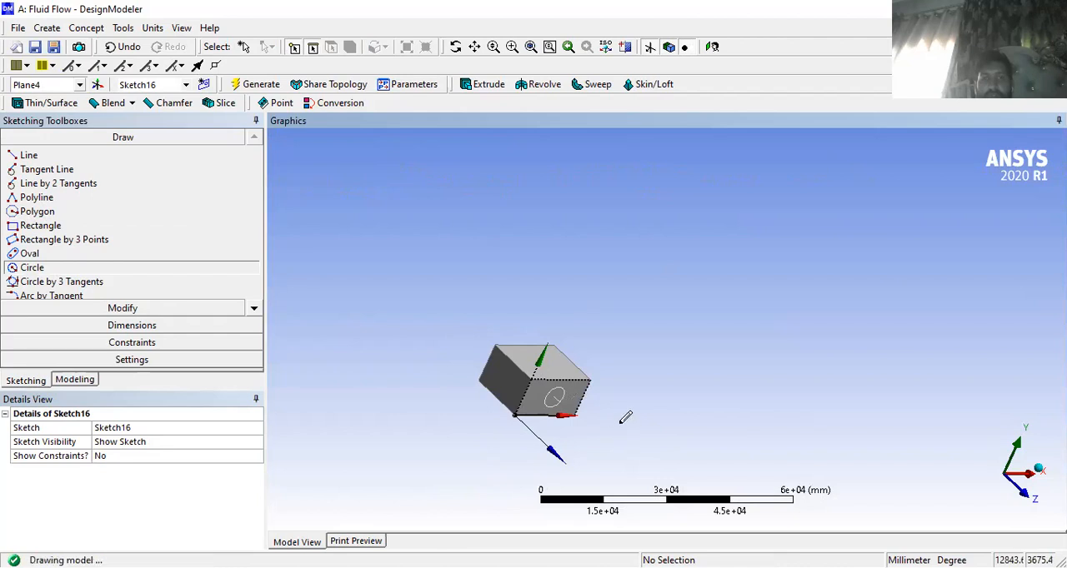
pyautogui.click(600, 398)
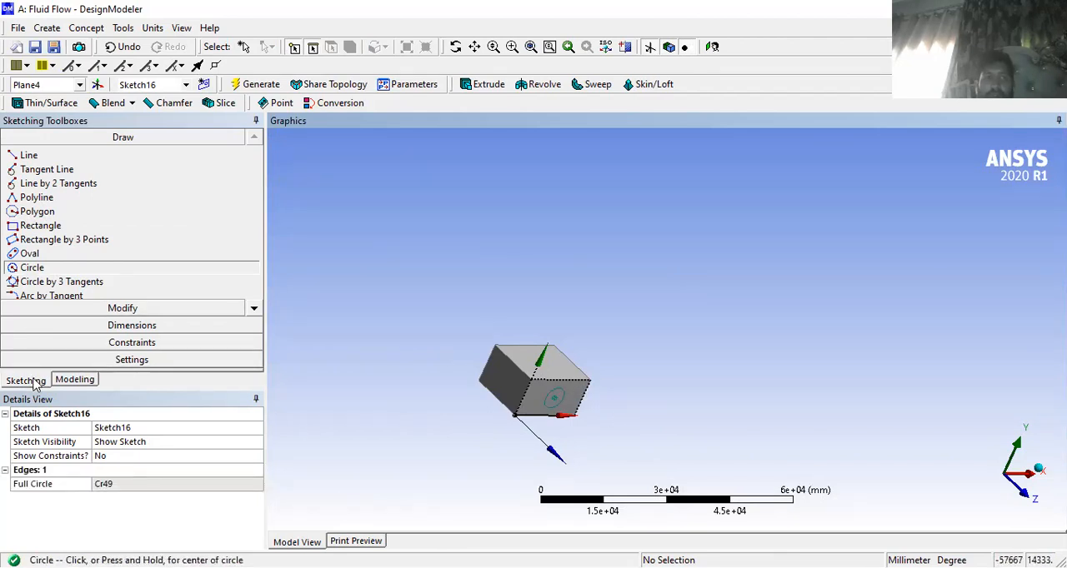
# - Return to the model tree and highlight Sketch14 and Sketch15 in turn to identify their geometry
pyautogui.click(28, 380)
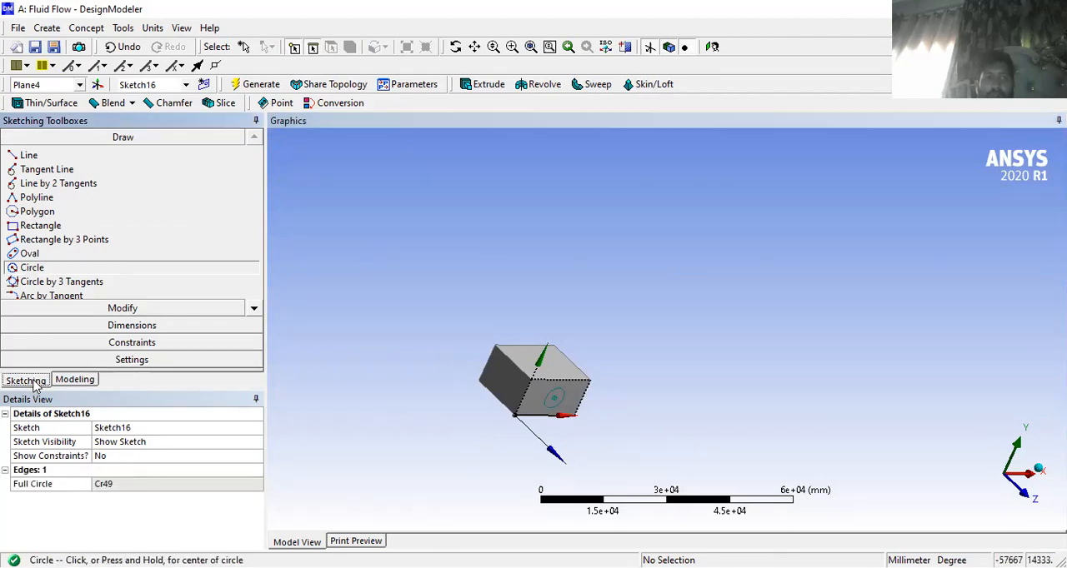
pyautogui.click(75, 381)
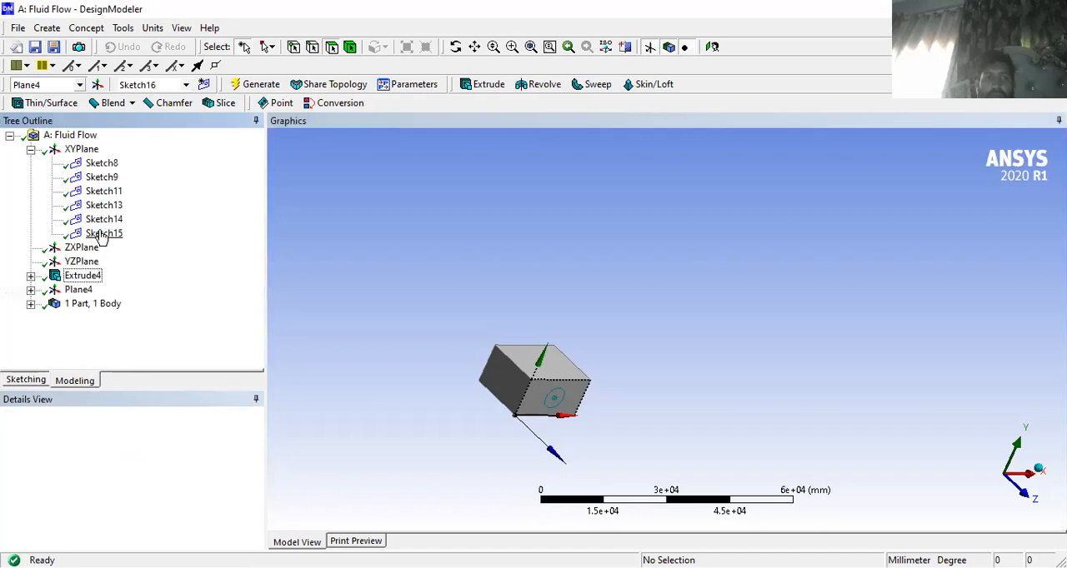
pyautogui.click(101, 234)
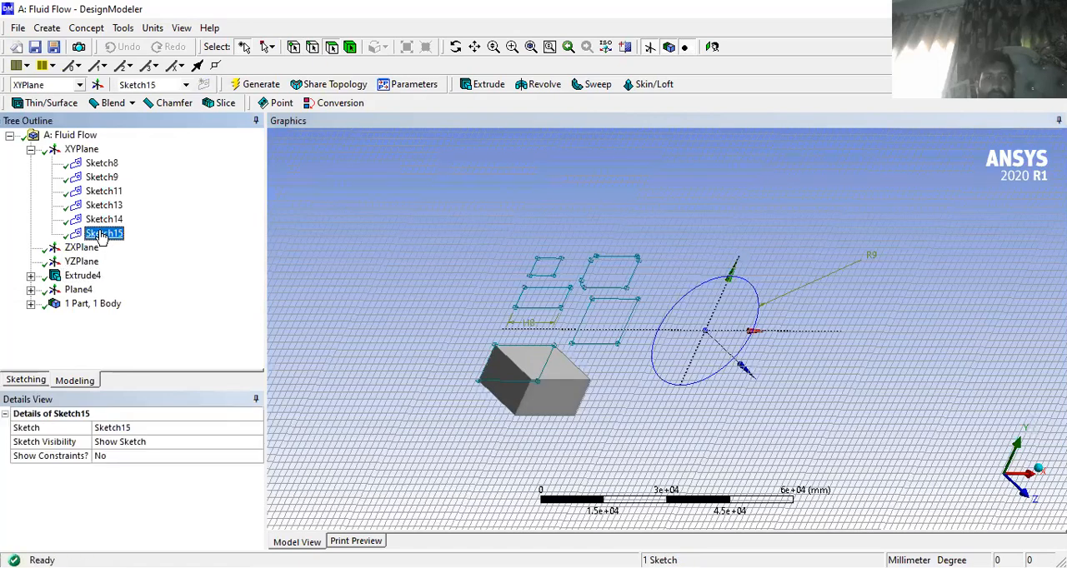
pyautogui.click(101, 220)
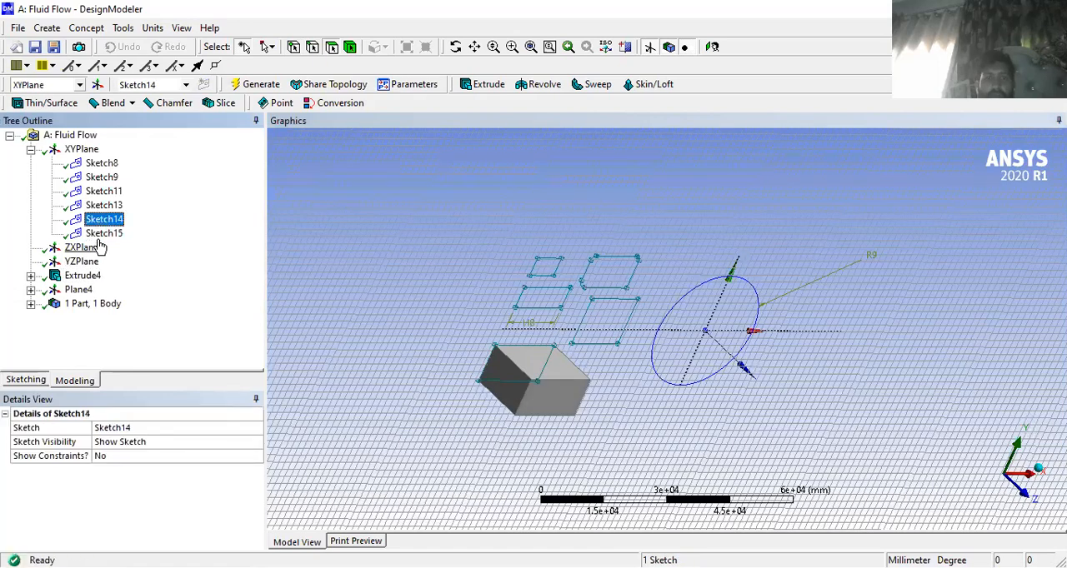
pyautogui.click(102, 235)
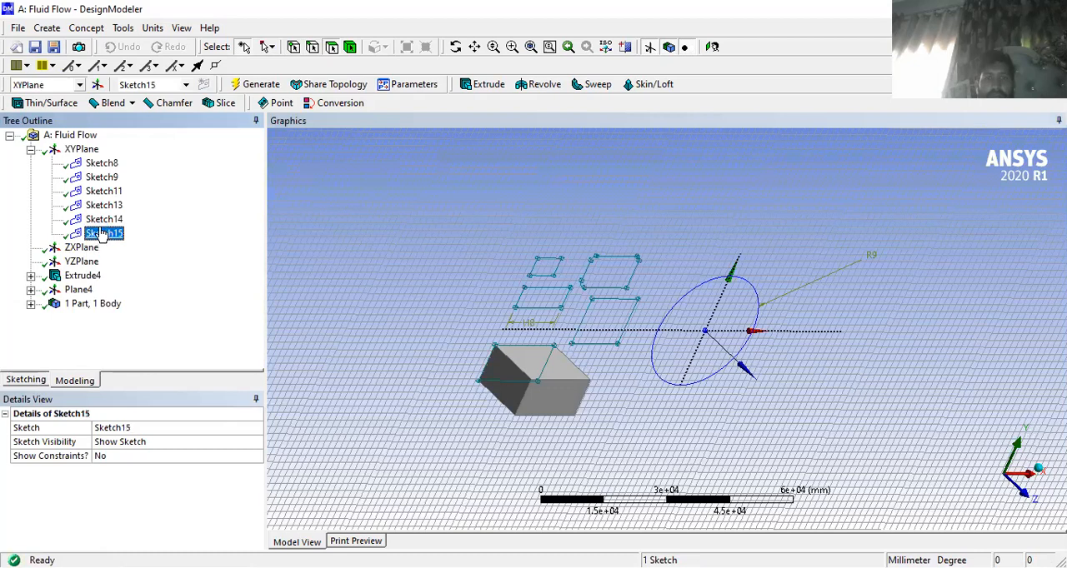
pyautogui.click(102, 221)
# - Try to extrude Sketch15 with Add Material, normal direction and a fixed depth of 30 mm
pyautogui.click(102, 236)
pyautogui.click(485, 86)
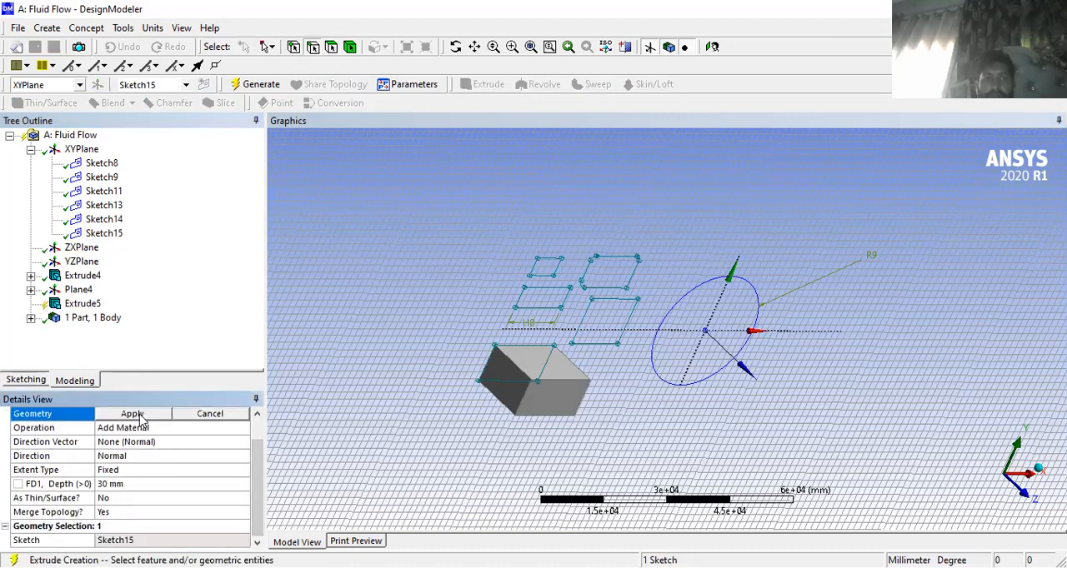
pyautogui.click(134, 414)
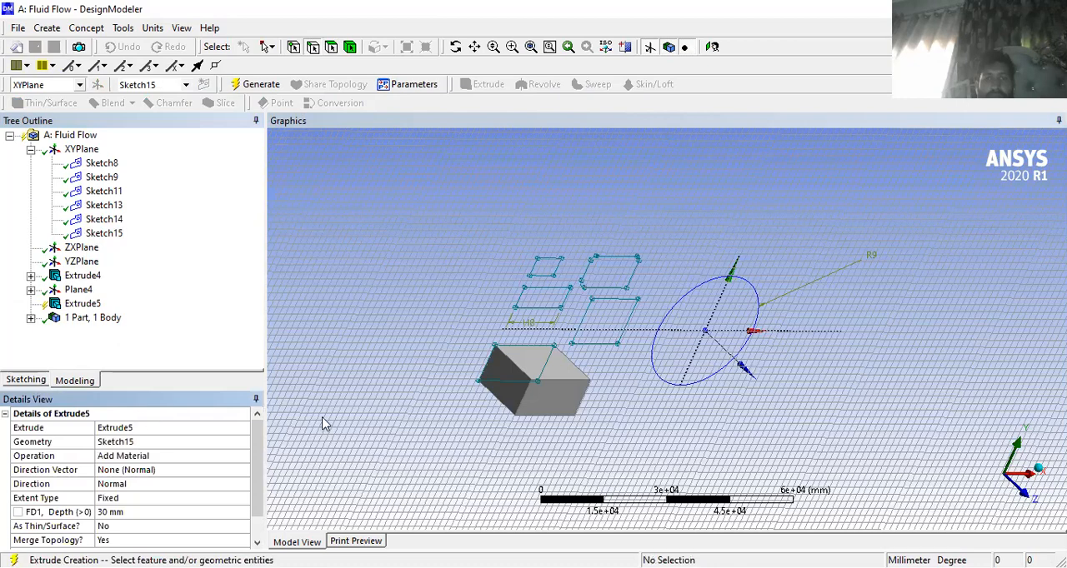
pyautogui.moveTo(417, 434)
pyautogui.mouseDown(button='middle')
pyautogui.moveTo(369, 433)
pyautogui.moveTo(329, 386)
pyautogui.moveTo(299, 287)
pyautogui.moveTo(369, 314)
pyautogui.moveTo(364, 365)
pyautogui.mouseUp(button='middle')
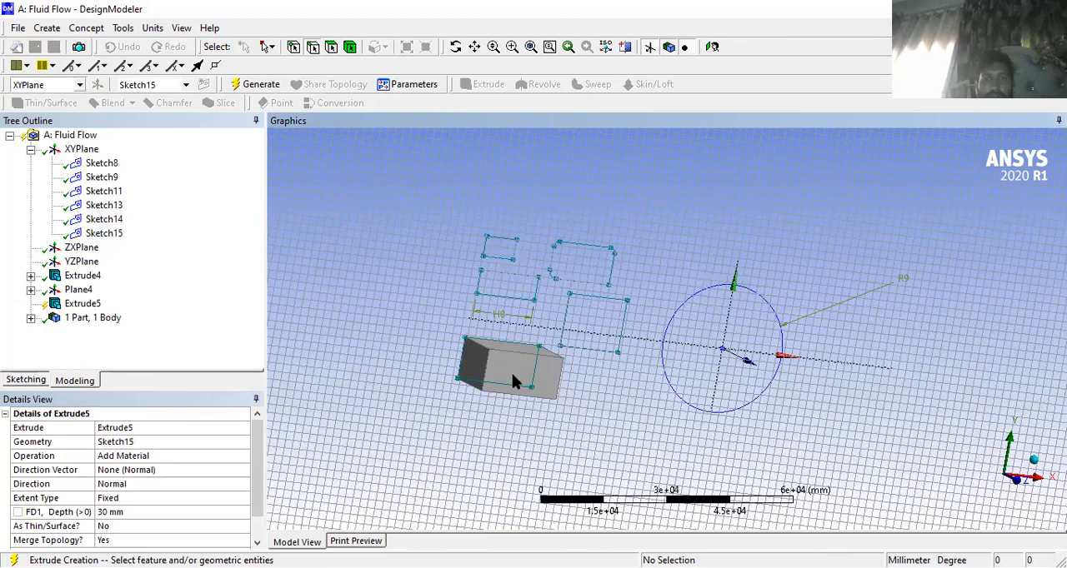
pyautogui.click(104, 234)
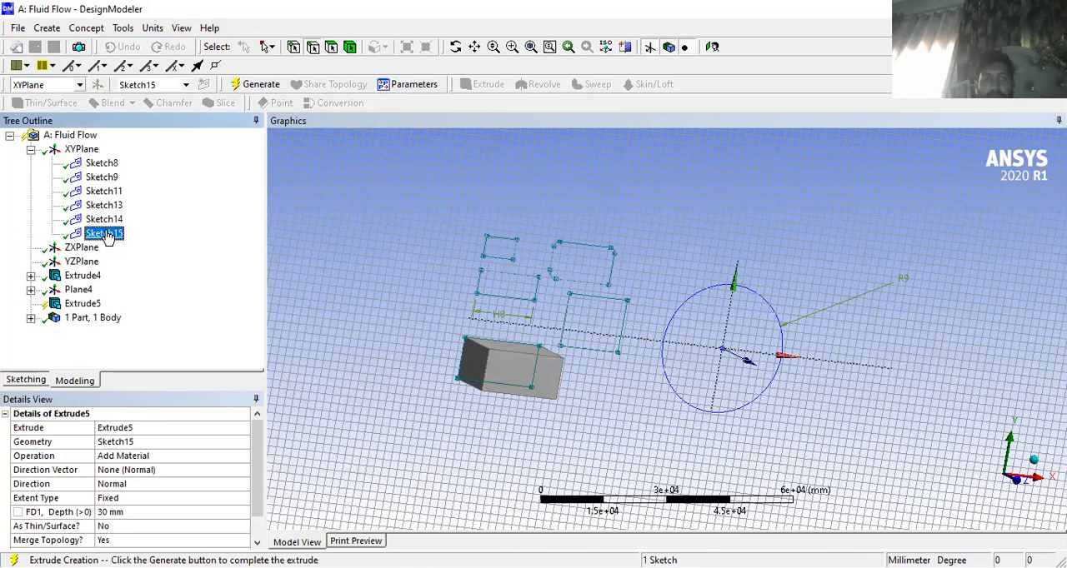
pyautogui.click(247, 87)
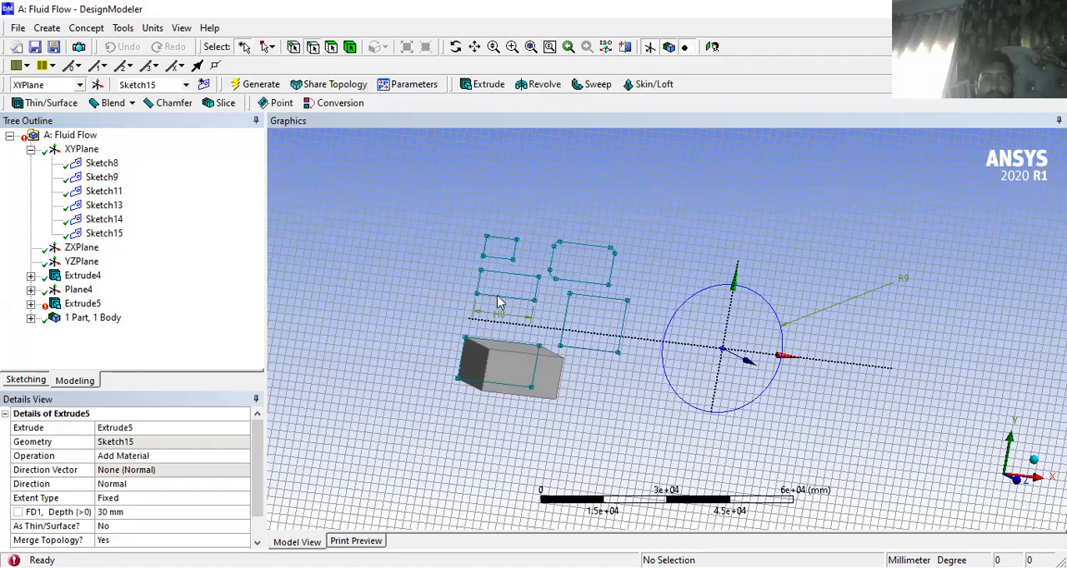
# - Set up a second Add Material extrude from Sketch15 with a fixed depth of 30 mm
pyautogui.click(103, 234)
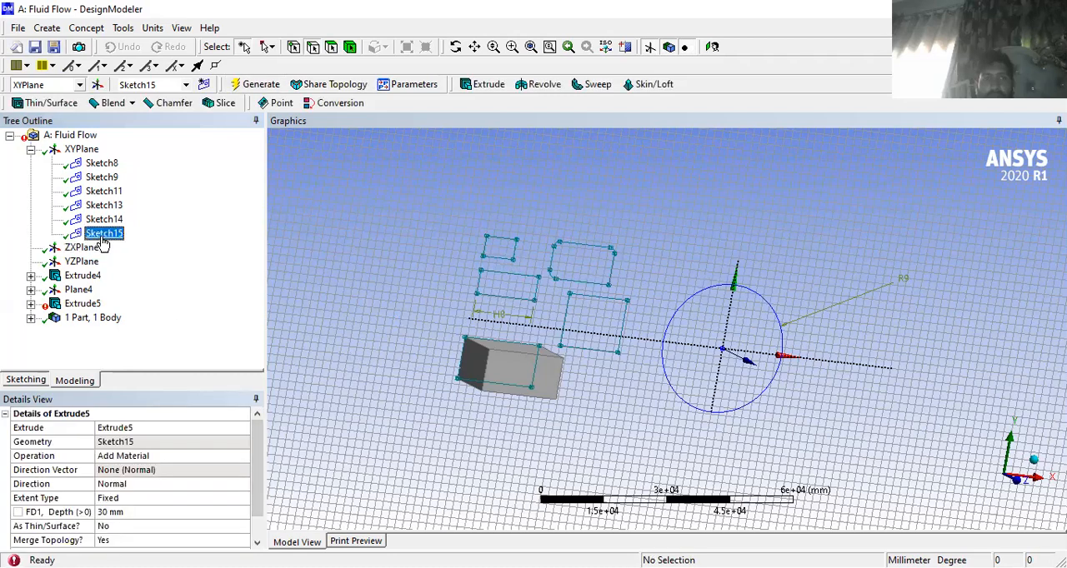
pyautogui.click(483, 85)
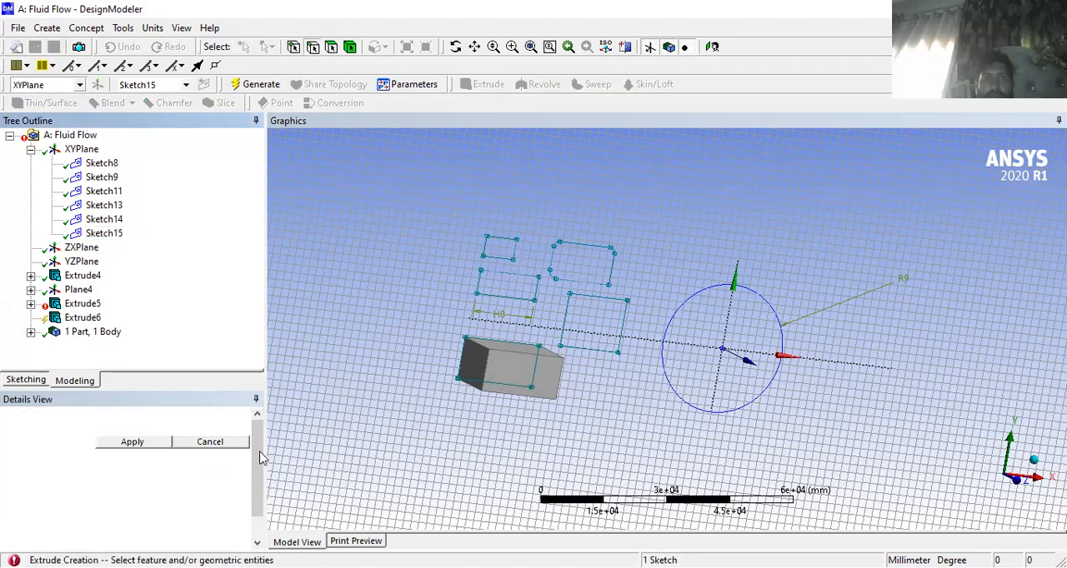
pyautogui.click(151, 443)
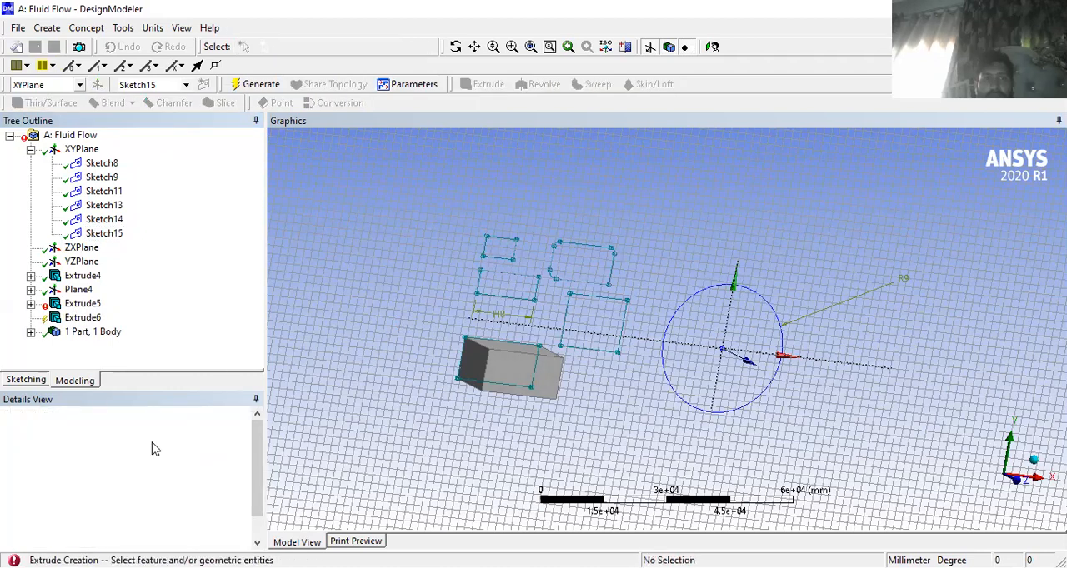
pyautogui.moveTo(256, 474); pyautogui.dragTo(251, 527)
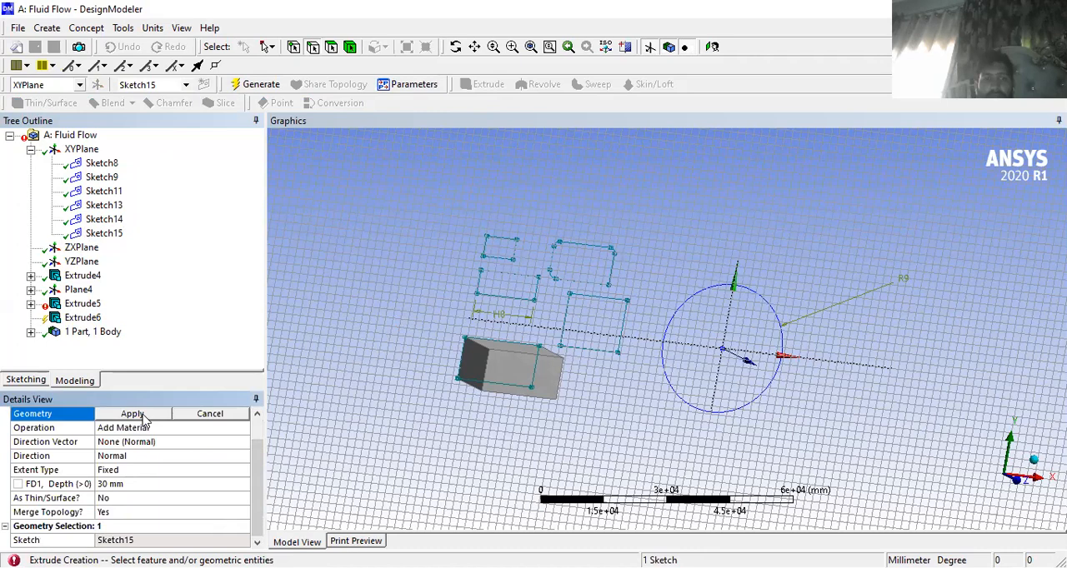
pyautogui.click(199, 414)
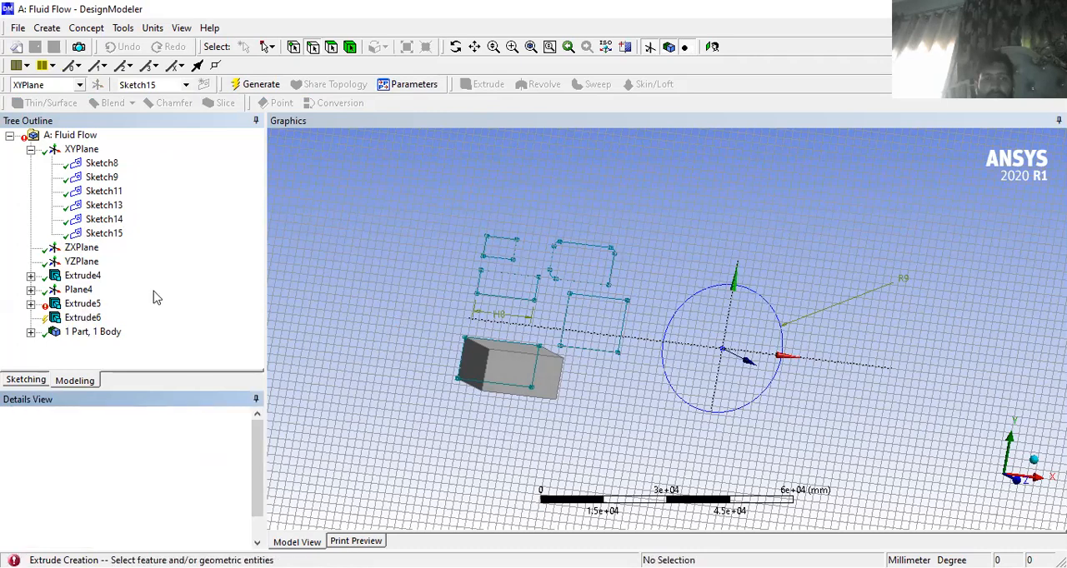
# - Expand the first Sketch15 extrude in the model tree and check its errors or warnings
pyautogui.click(84, 304)
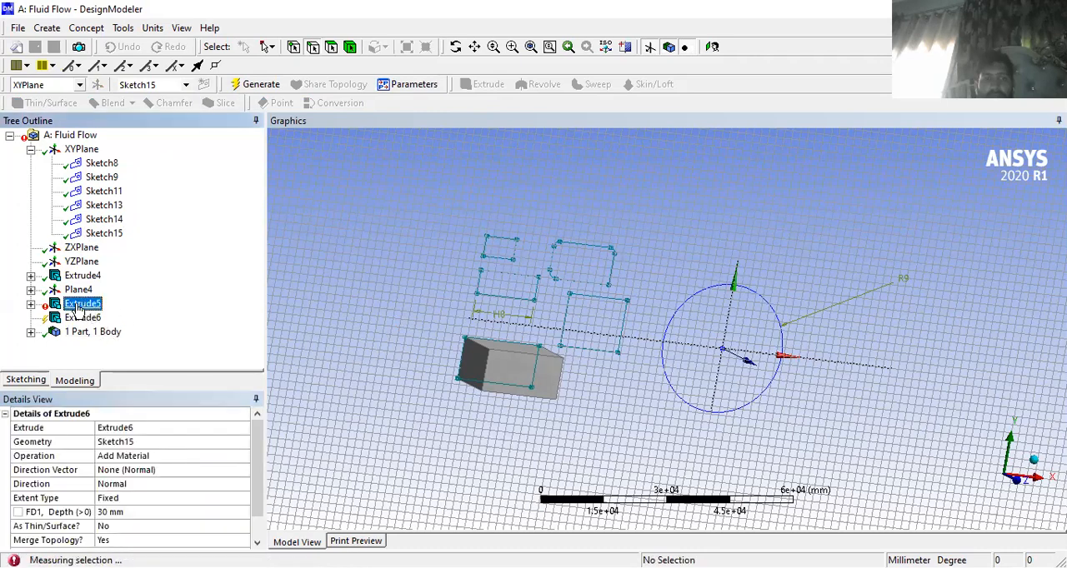
pyautogui.click(31, 303)
pyautogui.click(104, 319)
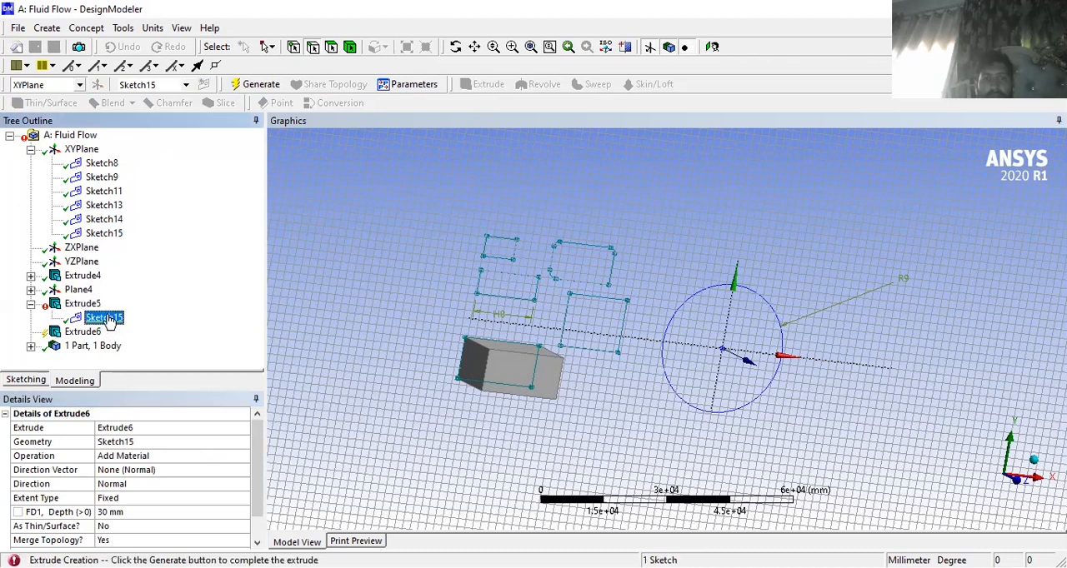
pyautogui.click(86, 305)
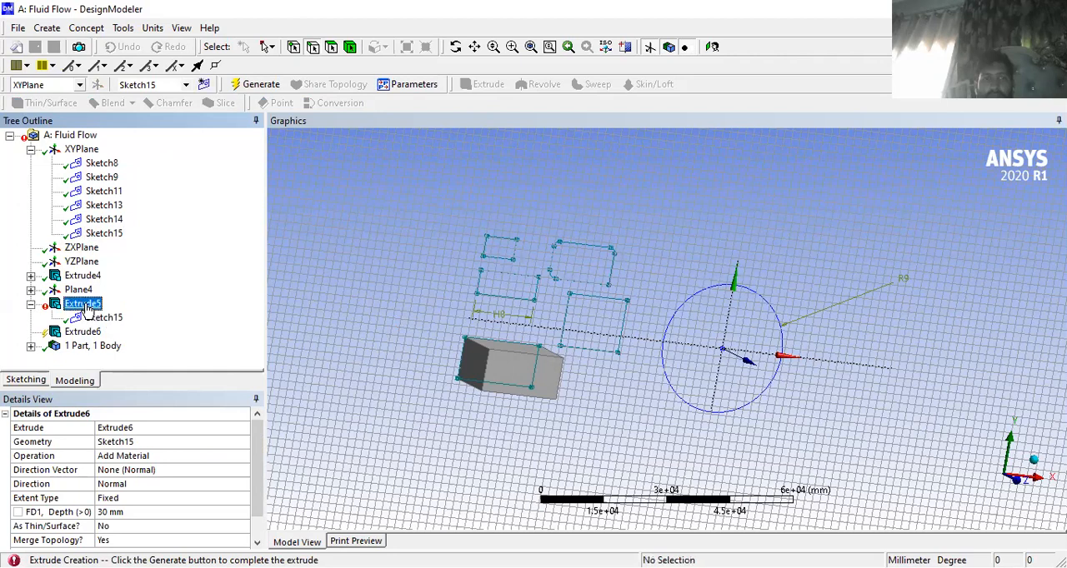
pyautogui.rightClick(85, 308)
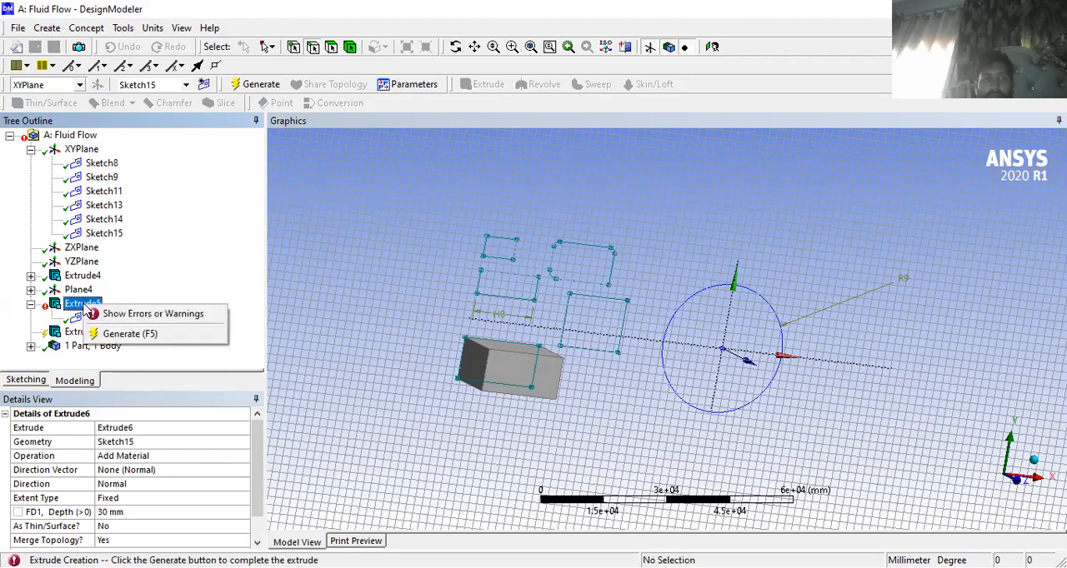
pyautogui.click(117, 314)
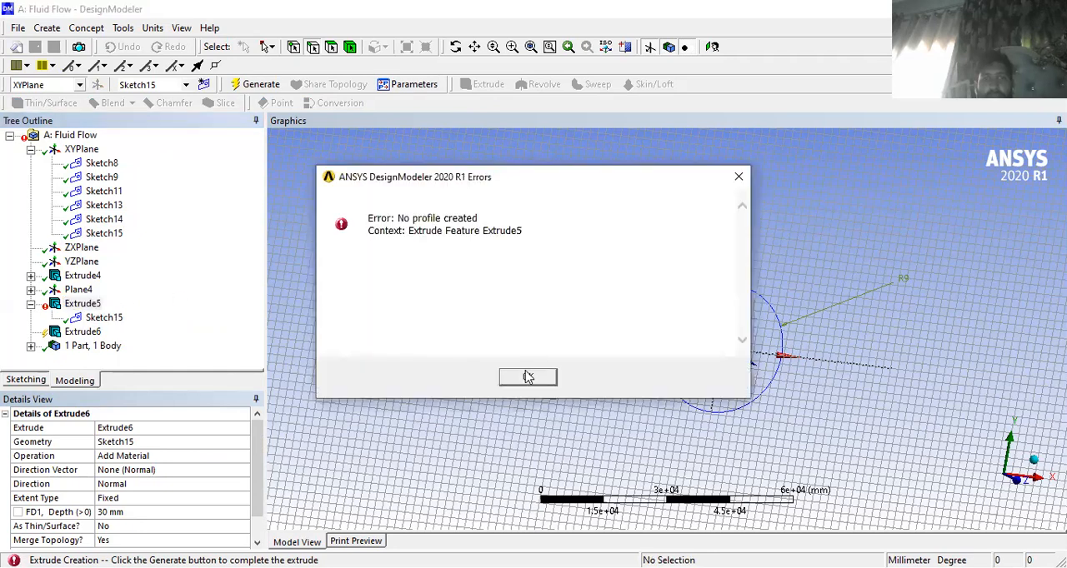
pyautogui.click(519, 381)
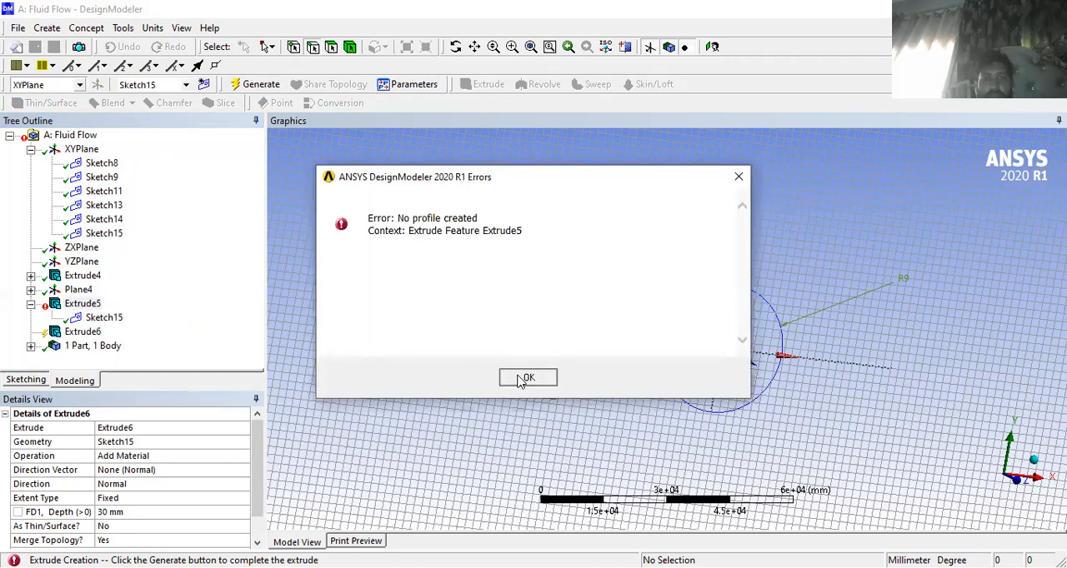
# - Check the options available for Sketch15 and try to generate the pending second extrude
pyautogui.click(30, 304)
pyautogui.click(30, 305)
pyautogui.click(104, 317)
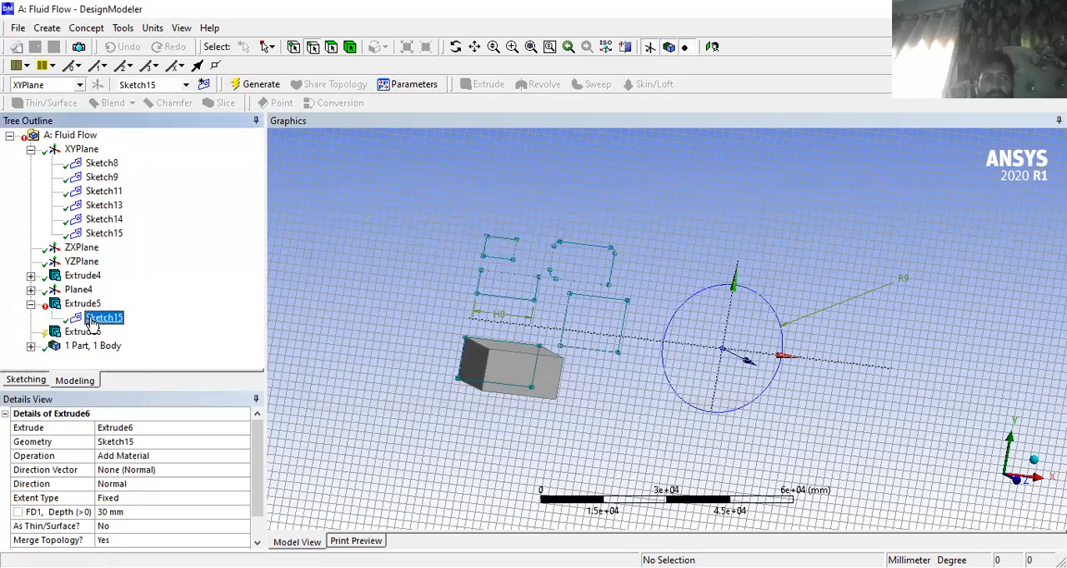
pyautogui.rightClick(144, 326)
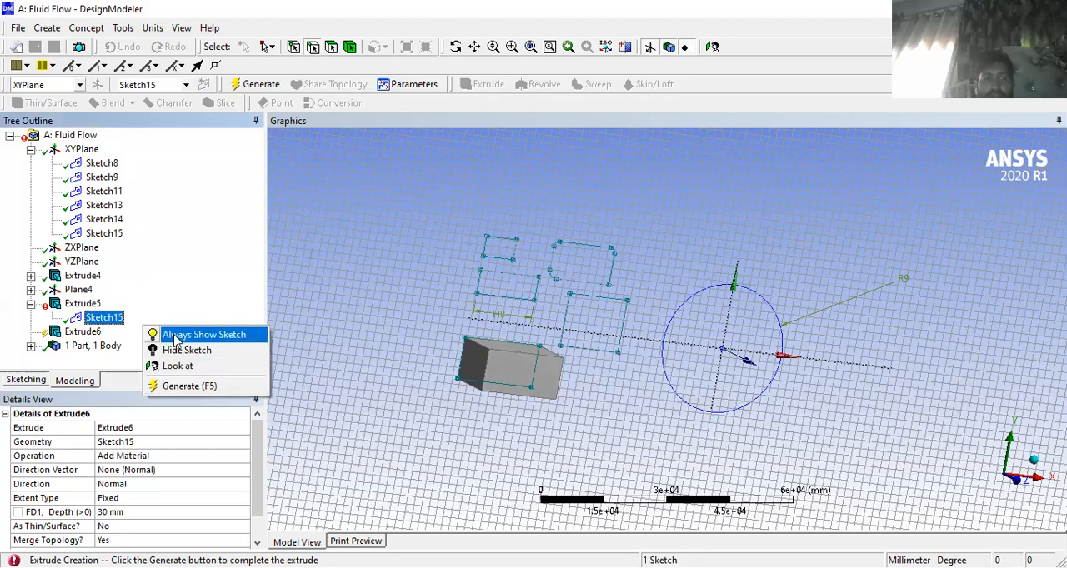
pyautogui.click(98, 236)
pyautogui.rightClick(100, 235)
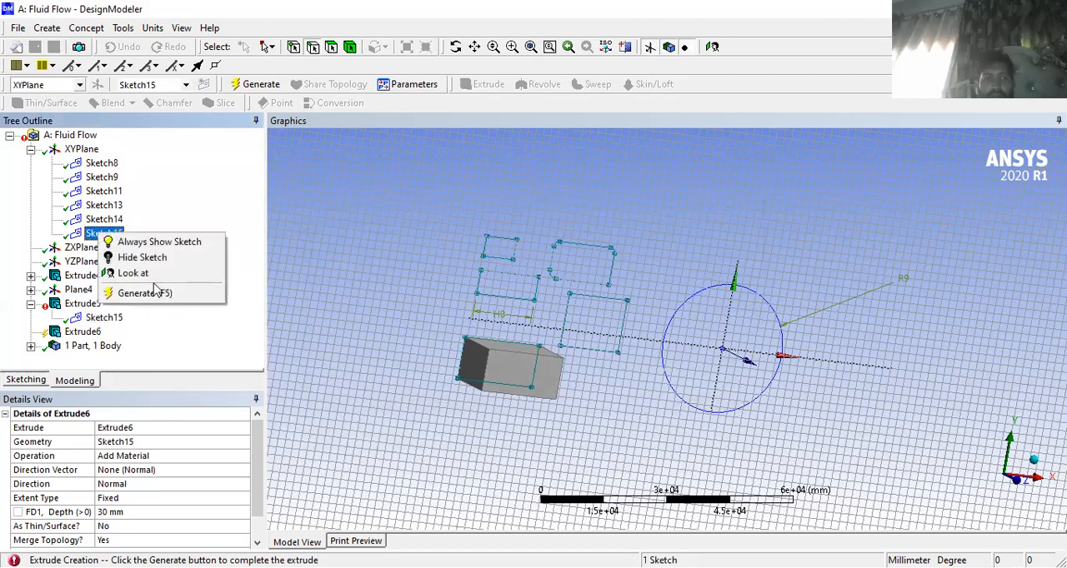
pyautogui.click(90, 235)
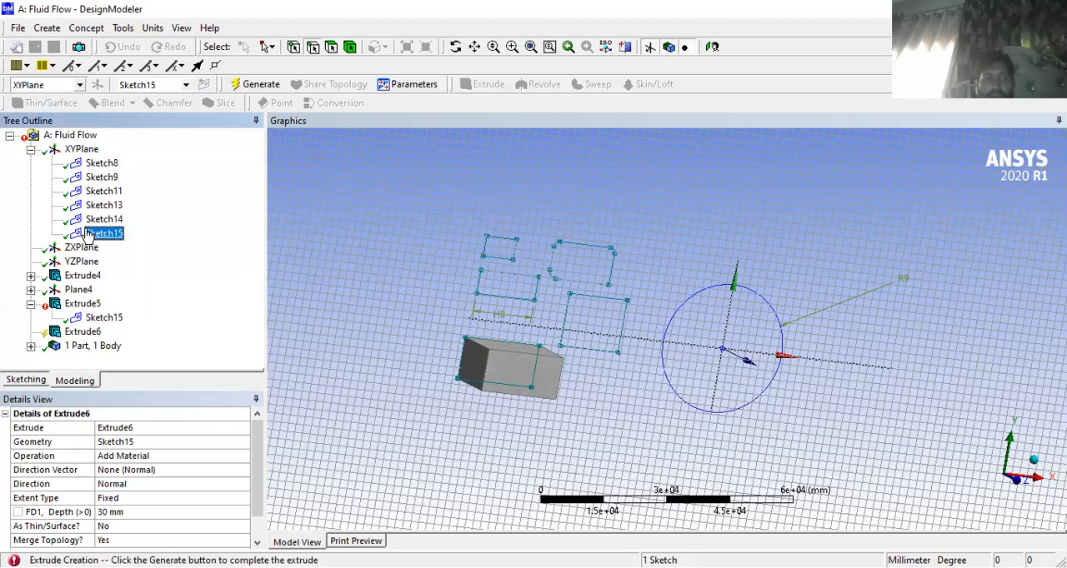
pyautogui.rightClick(88, 232)
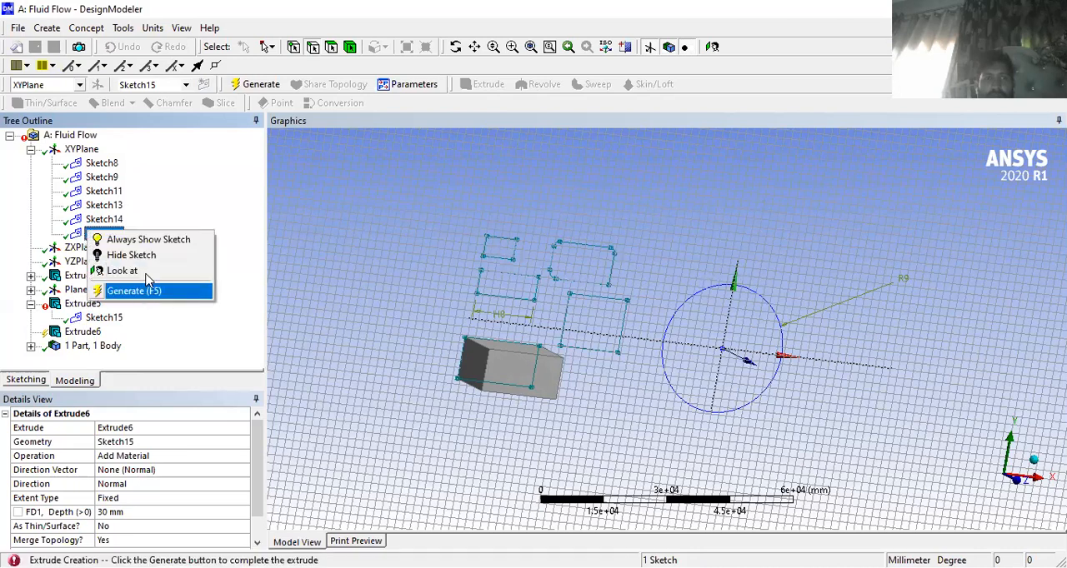
pyautogui.click(146, 294)
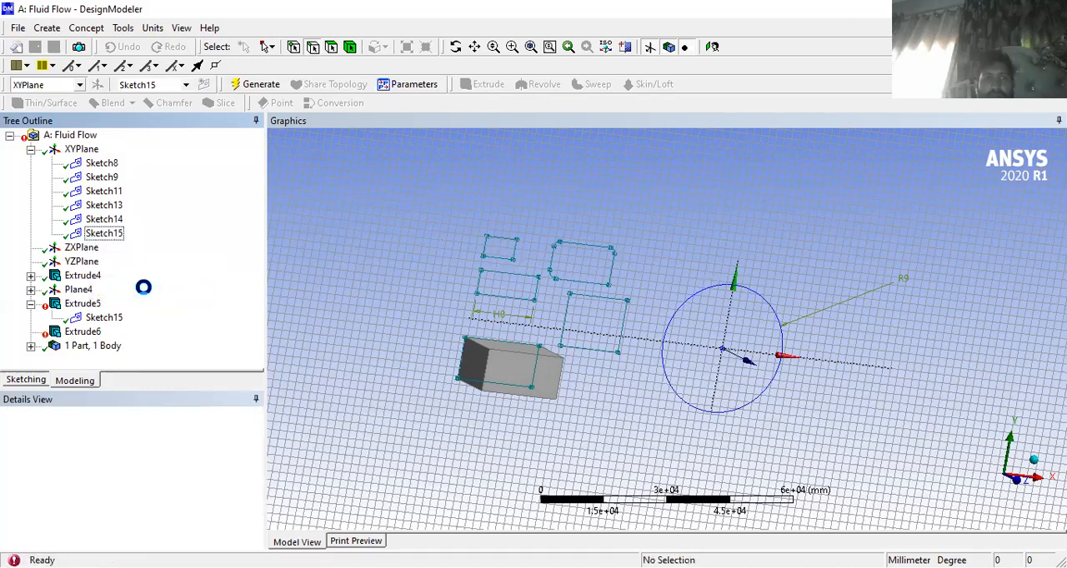
# - Delete Extrude6 and Extrude5, the two extrudes based on Sketch15, from the model tree
pyautogui.click(82, 332)
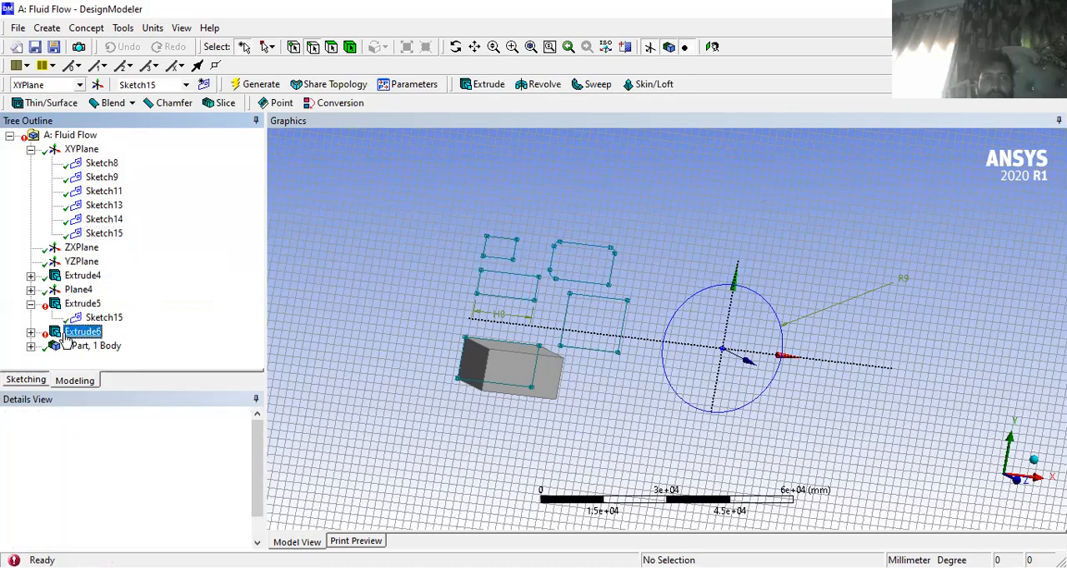
pyautogui.rightClick(102, 376)
pyautogui.click(125, 508)
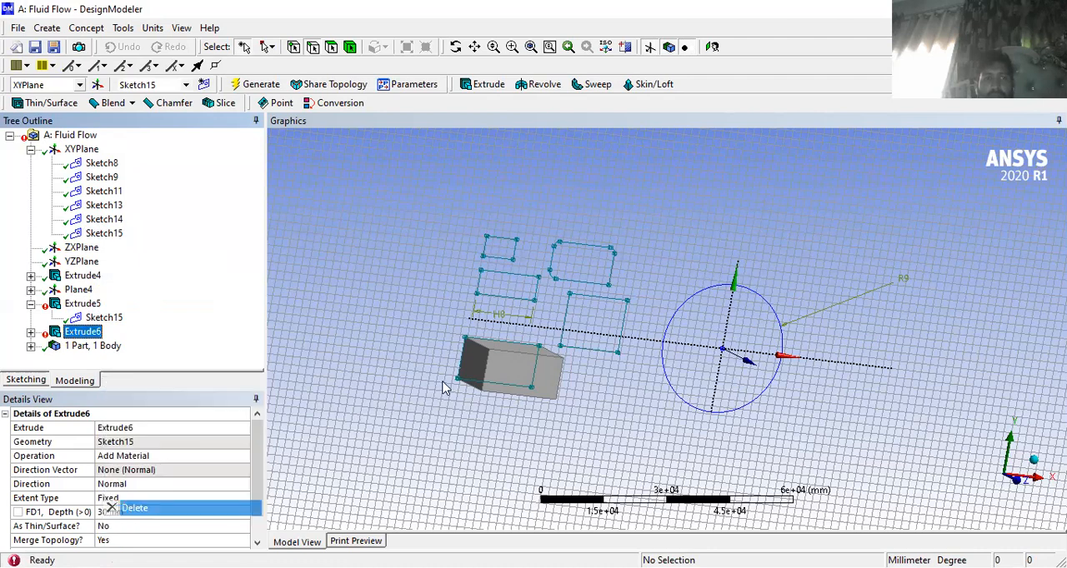
pyautogui.press('Return')
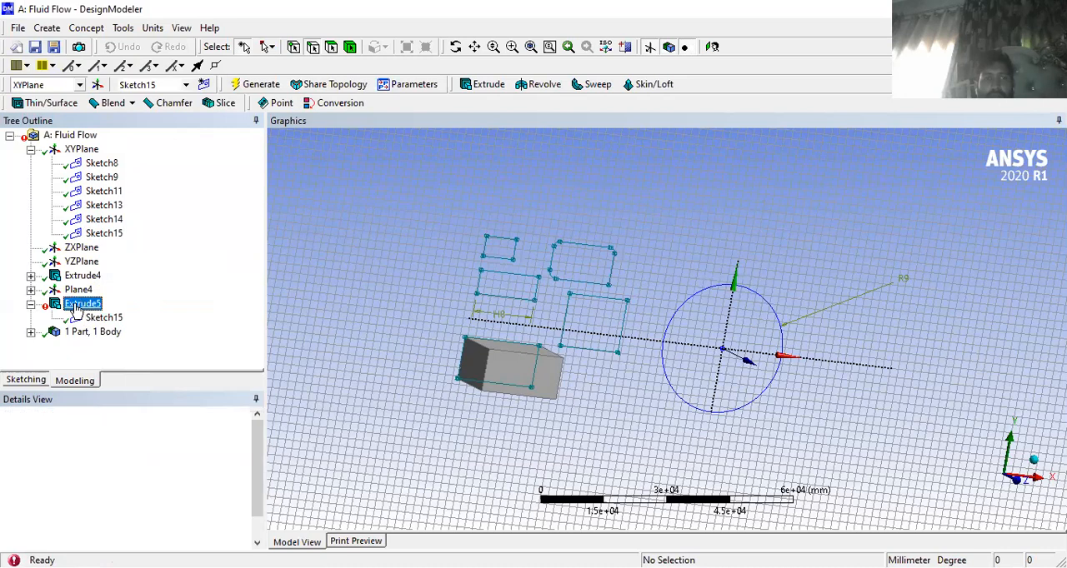
pyautogui.rightClick(80, 305)
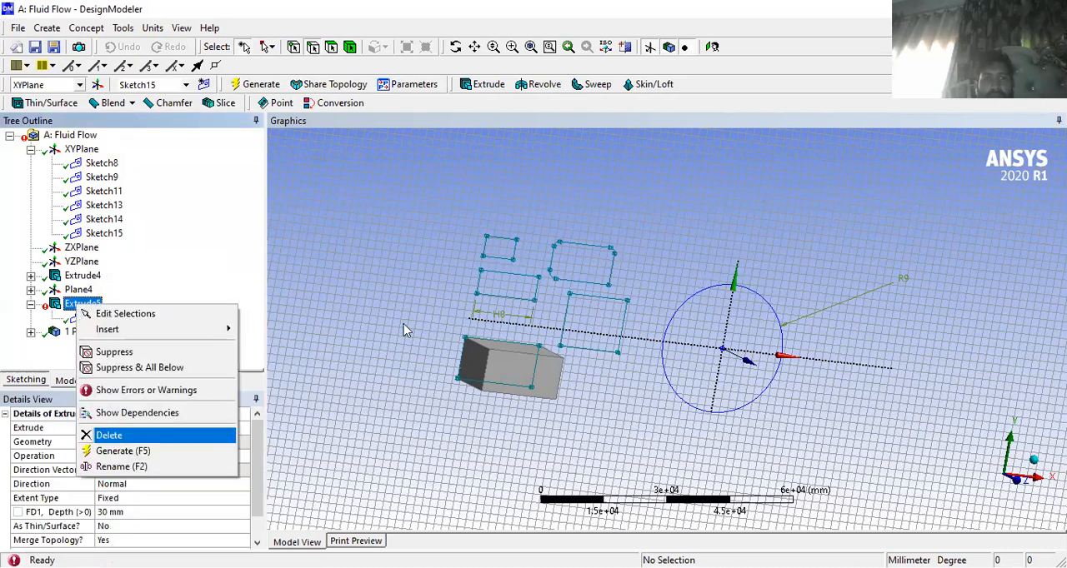
pyautogui.click(111, 434)
pyautogui.click(488, 349)
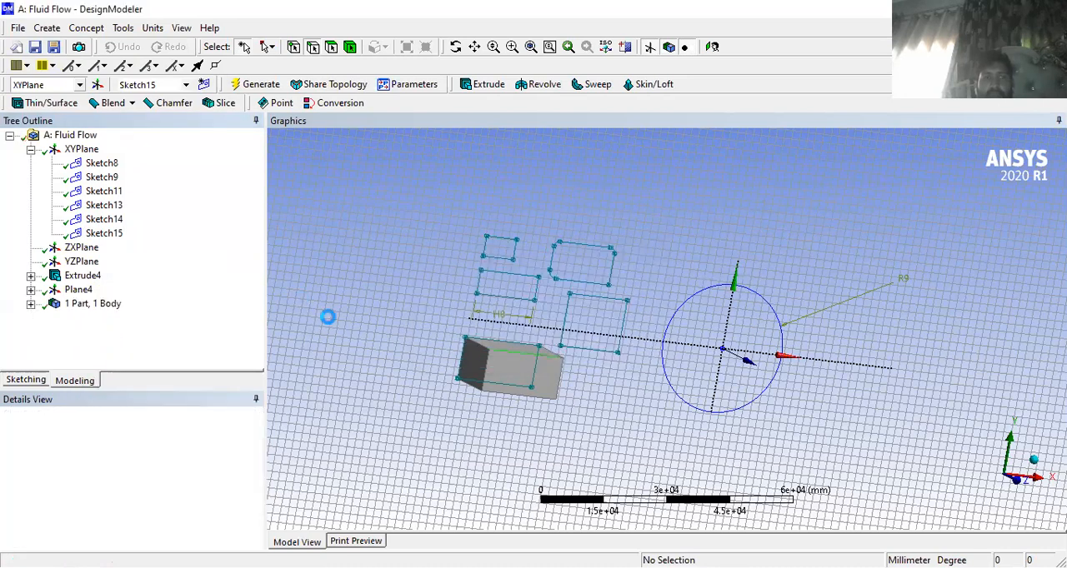
# - Return to sketching mode on the XY plane
pyautogui.click(11, 382)
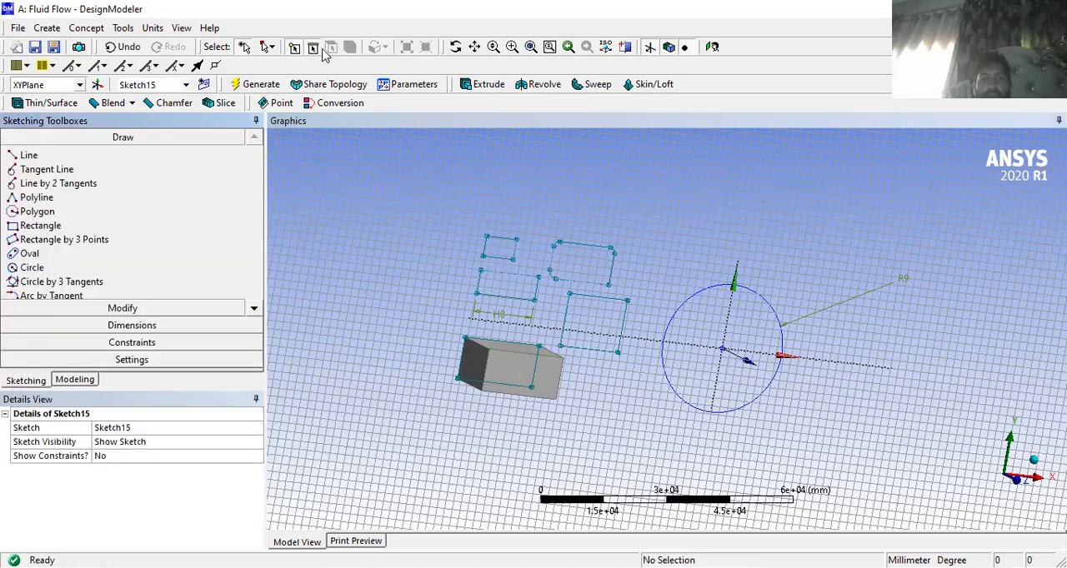
pyautogui.click(377, 243)
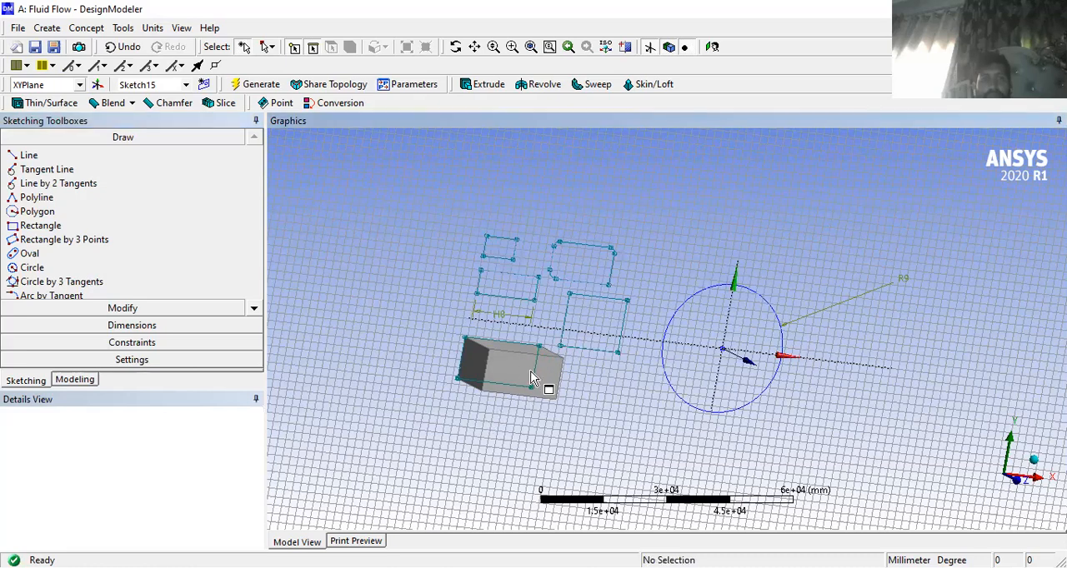
pyautogui.click(27, 381)
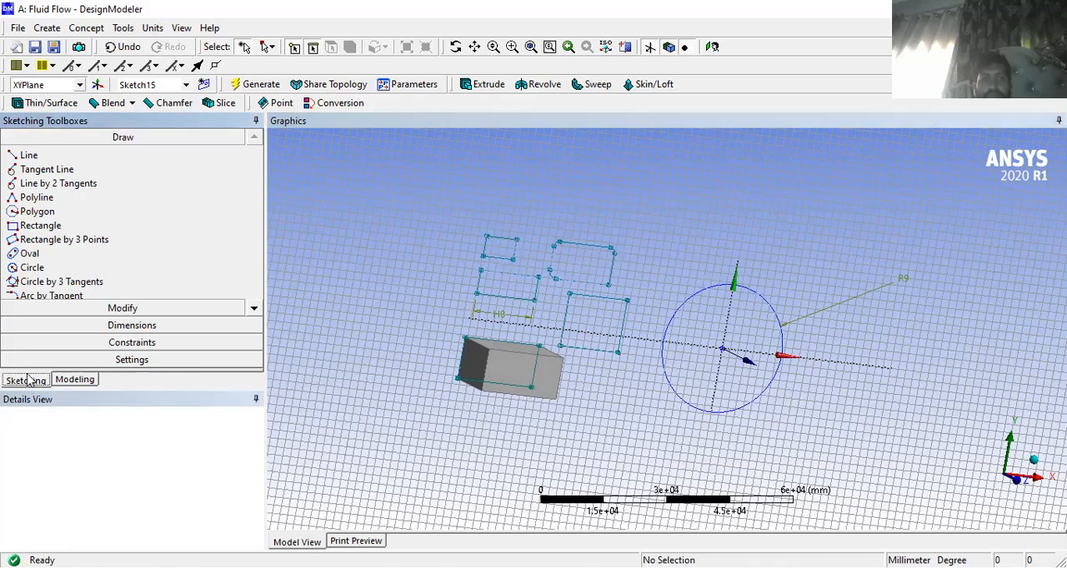
# - Select the front face of the solid box and go to sketching on its plane, Plane4
pyautogui.click(73, 380)
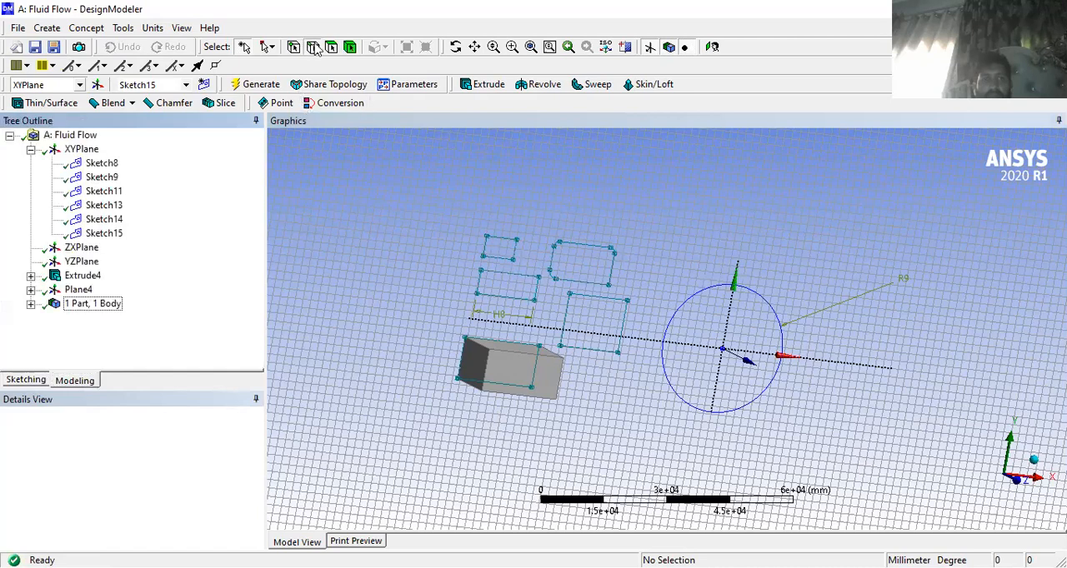
pyautogui.click(537, 385)
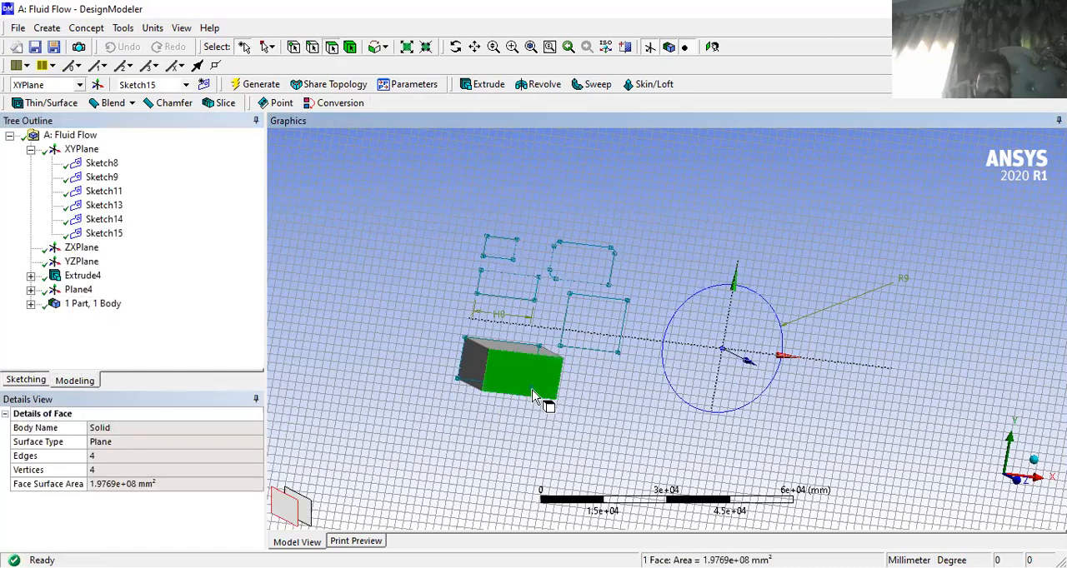
pyautogui.click(19, 382)
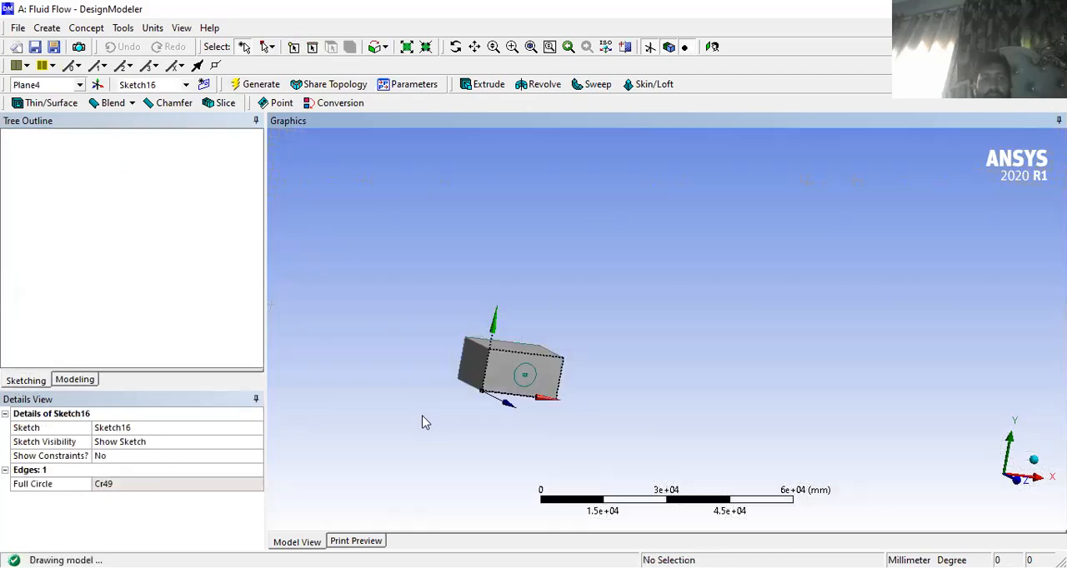
# - Create an extrude from the circle on the box's front face, applying Sketch16 as its geometry
pyautogui.click(526, 388)
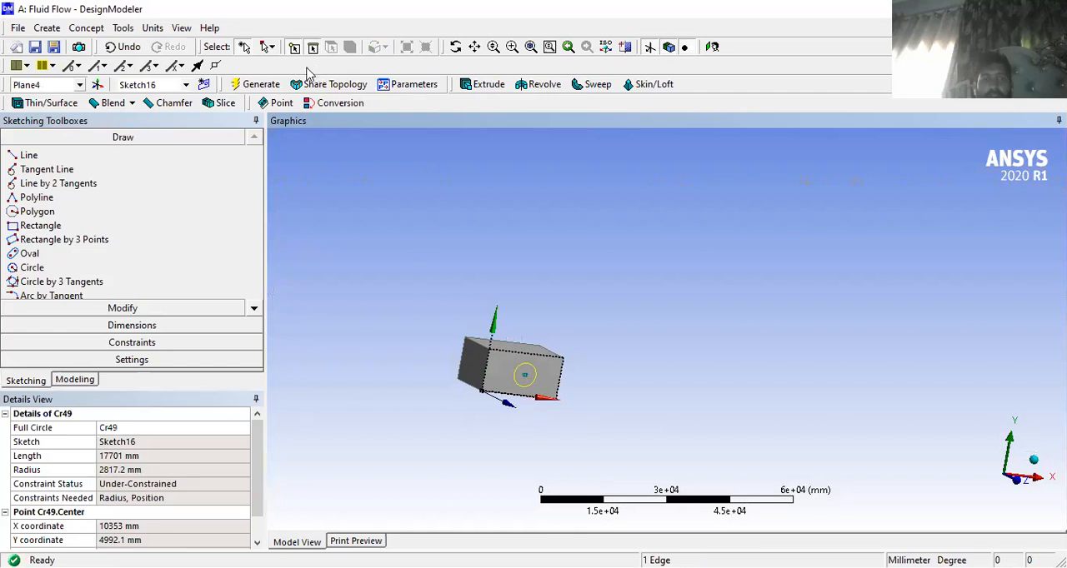
pyautogui.click(246, 84)
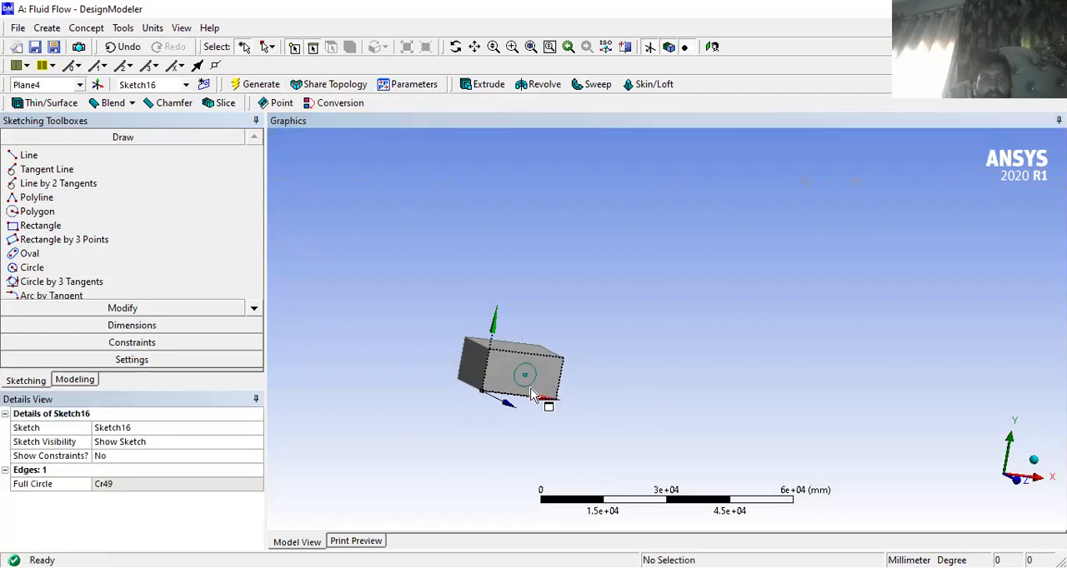
pyautogui.click(531, 389)
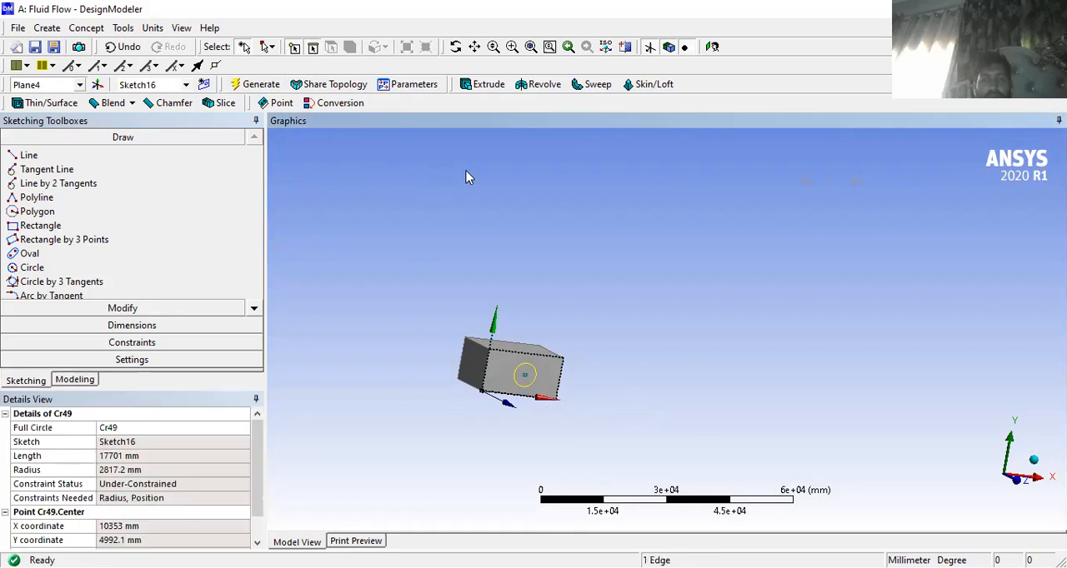
pyautogui.click(480, 85)
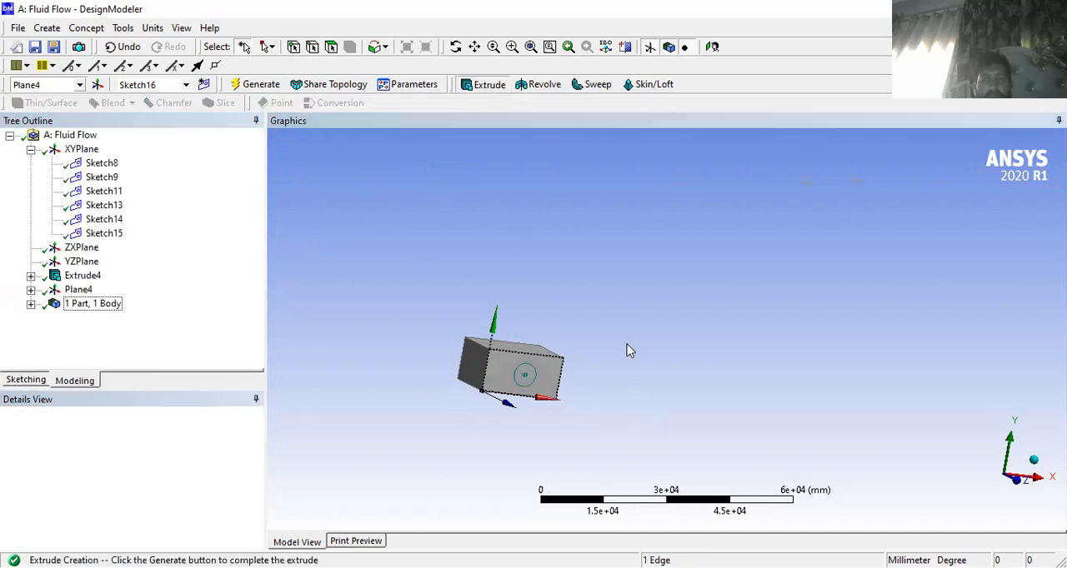
pyautogui.click(254, 442)
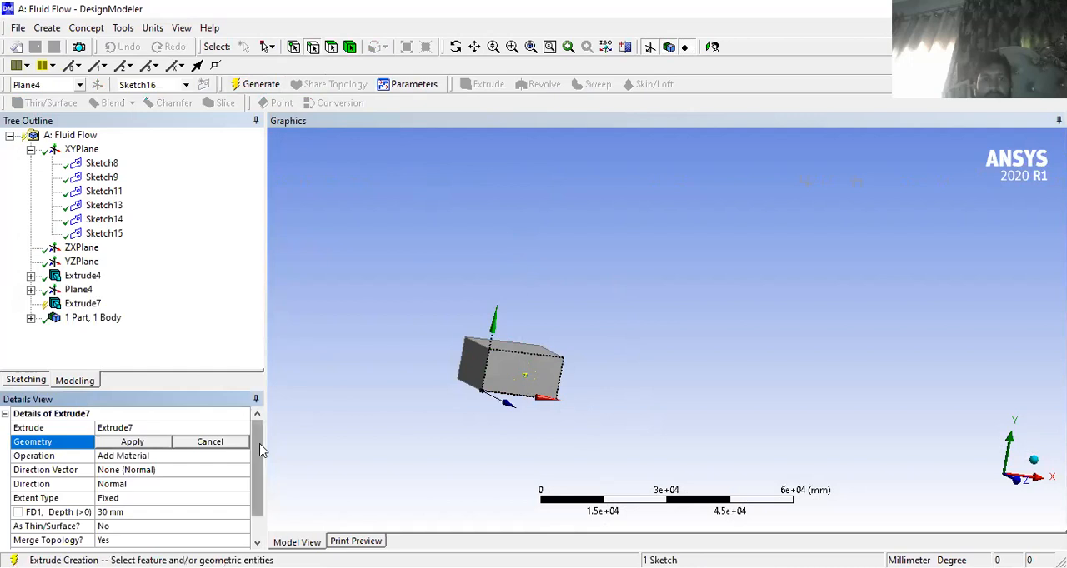
pyautogui.moveTo(258, 454); pyautogui.dragTo(257, 495)
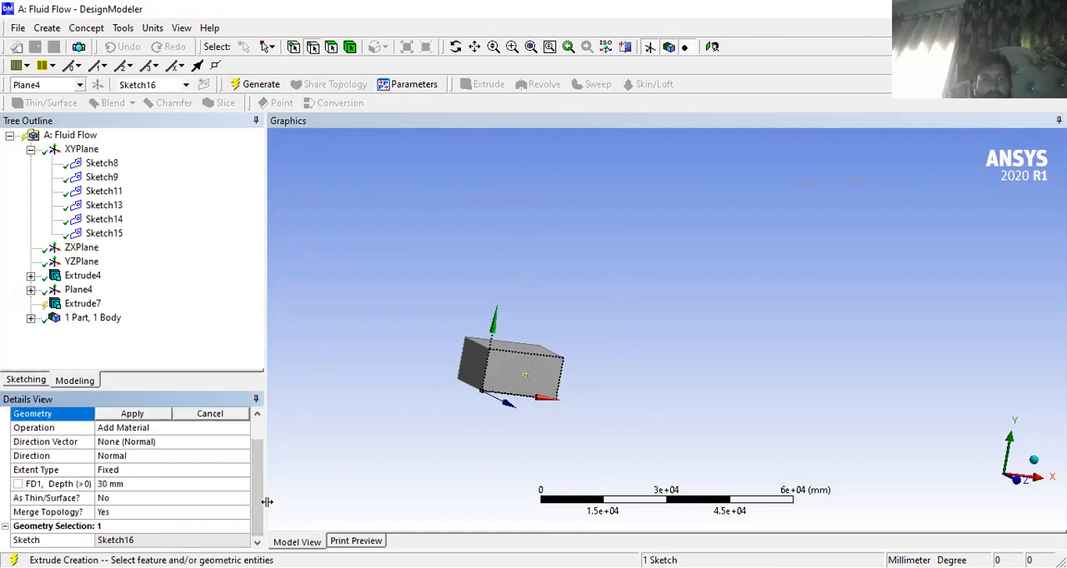
pyautogui.scroll(1, 256, 502)
pyautogui.click(152, 443)
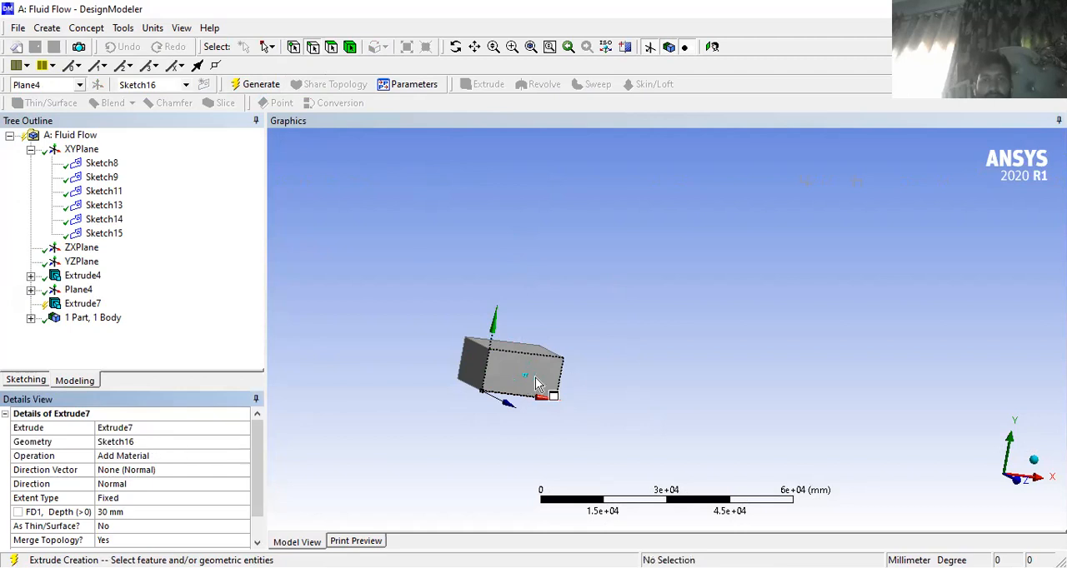
# - Try to give the circle's extrude a negative depth
pyautogui.moveTo(423, 409); pyautogui.dragTo(380, 367, button='middle')
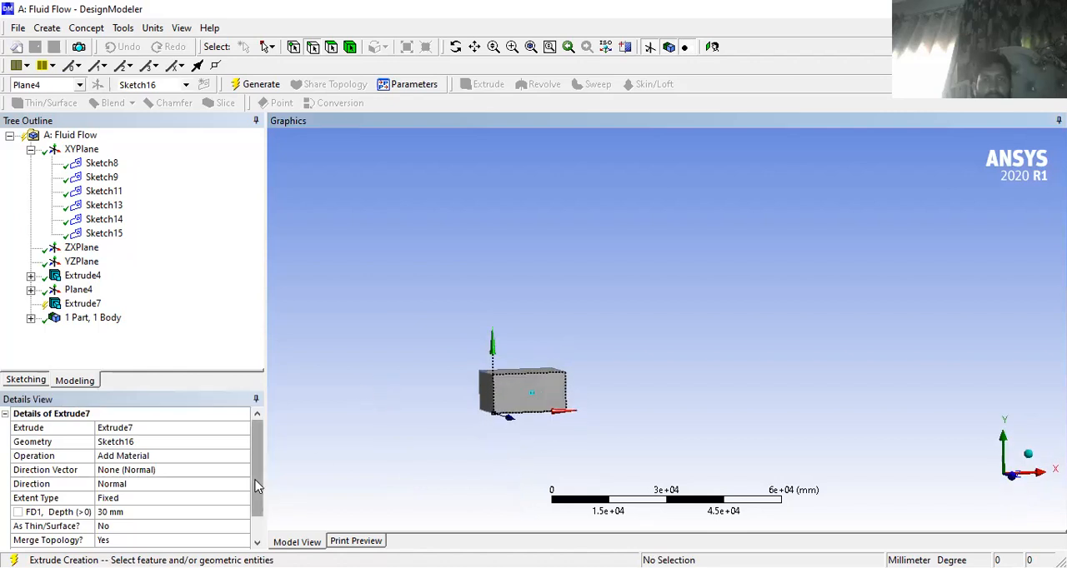
pyautogui.moveTo(257, 482); pyautogui.dragTo(252, 539)
pyautogui.click(169, 537)
pyautogui.click(102, 485)
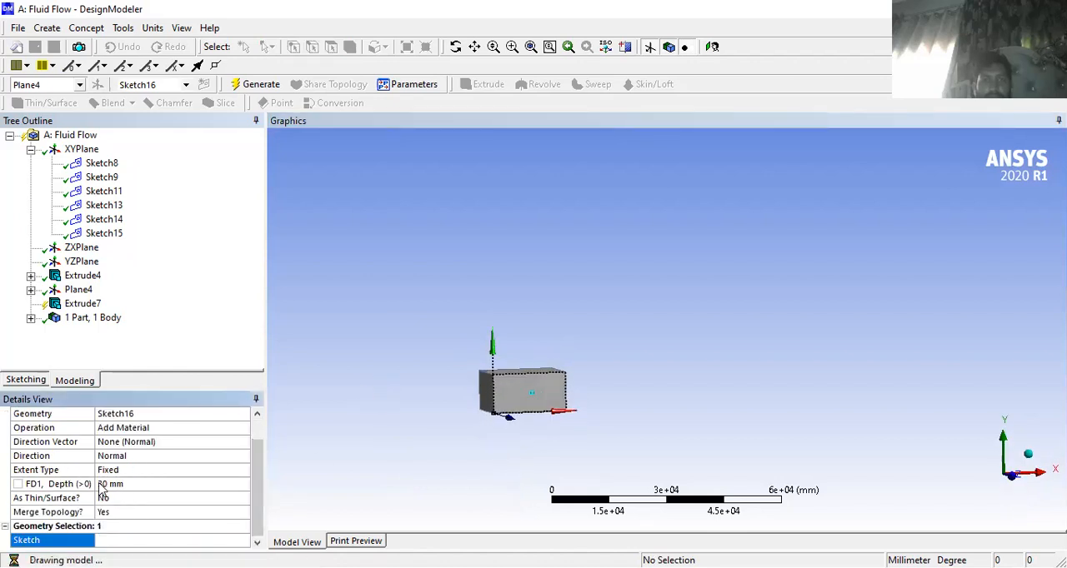
pyautogui.write('-30')
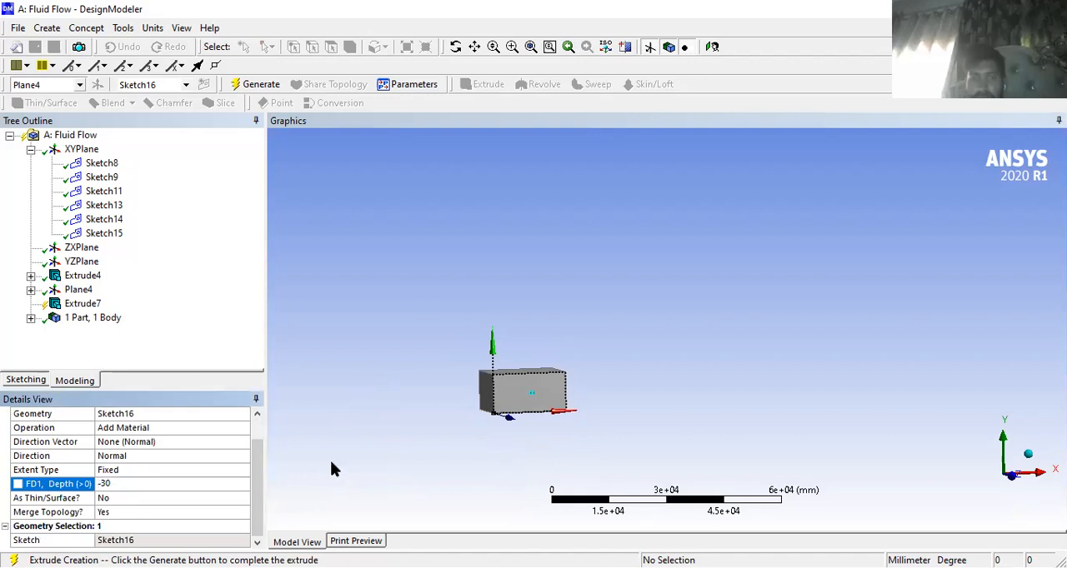
pyautogui.press('Return')
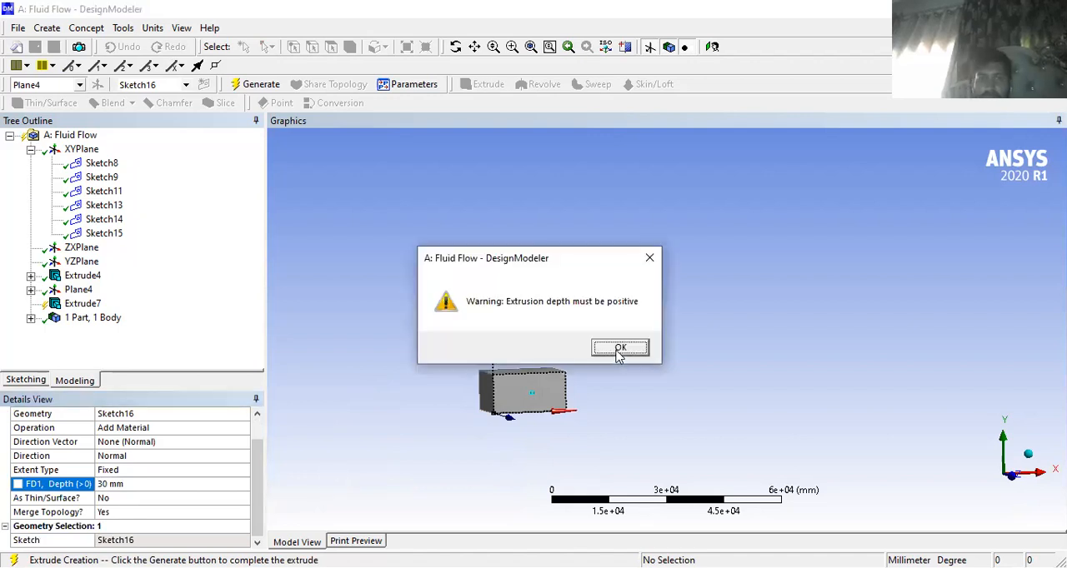
pyautogui.click(620, 348)
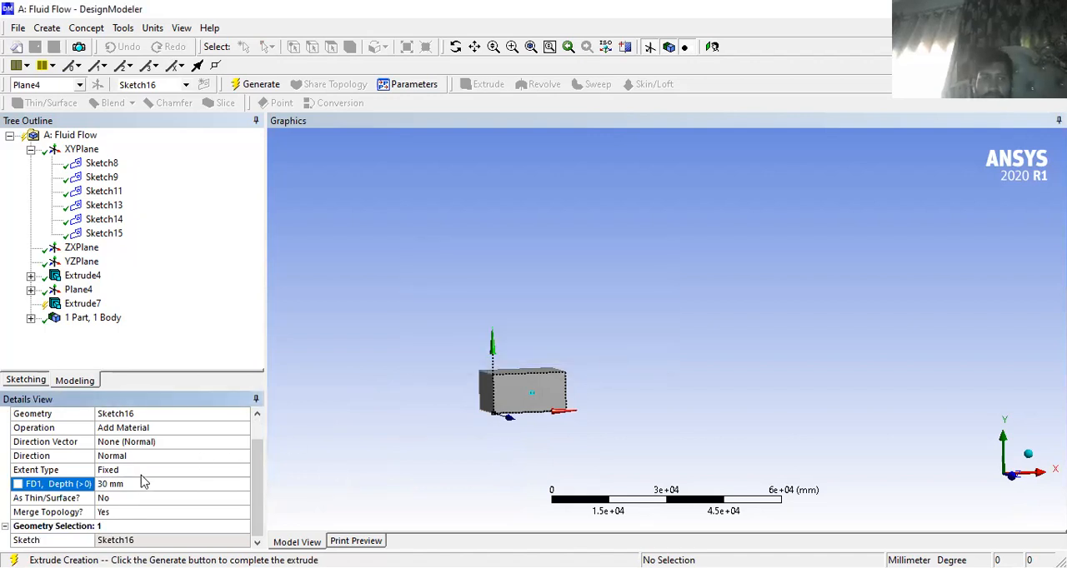
# - Set the extrude depth of the circle to 60 mm
pyautogui.click(107, 484)
pyautogui.press('BackSpace')
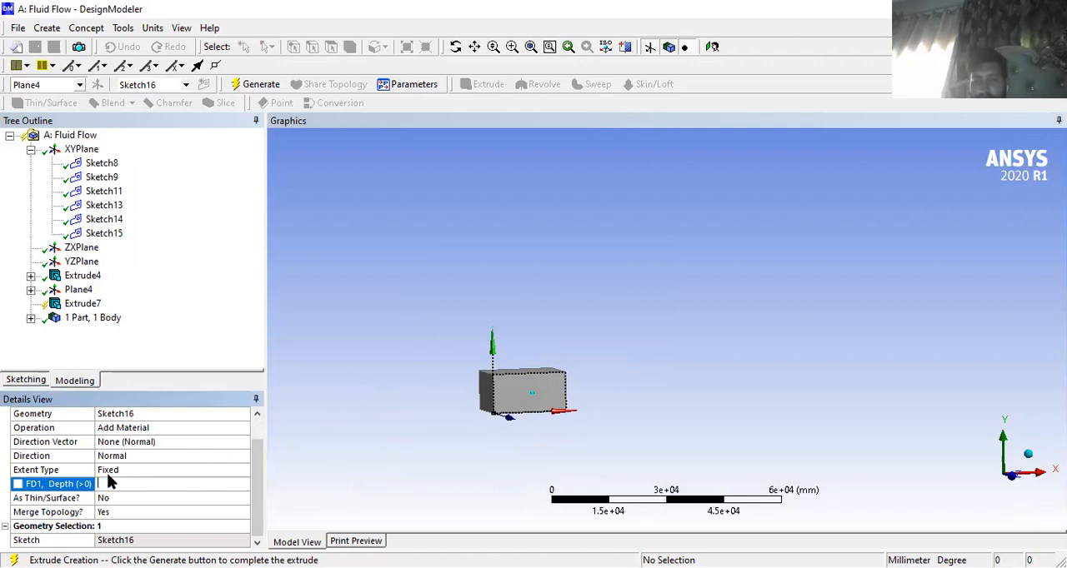
pyautogui.write('60')
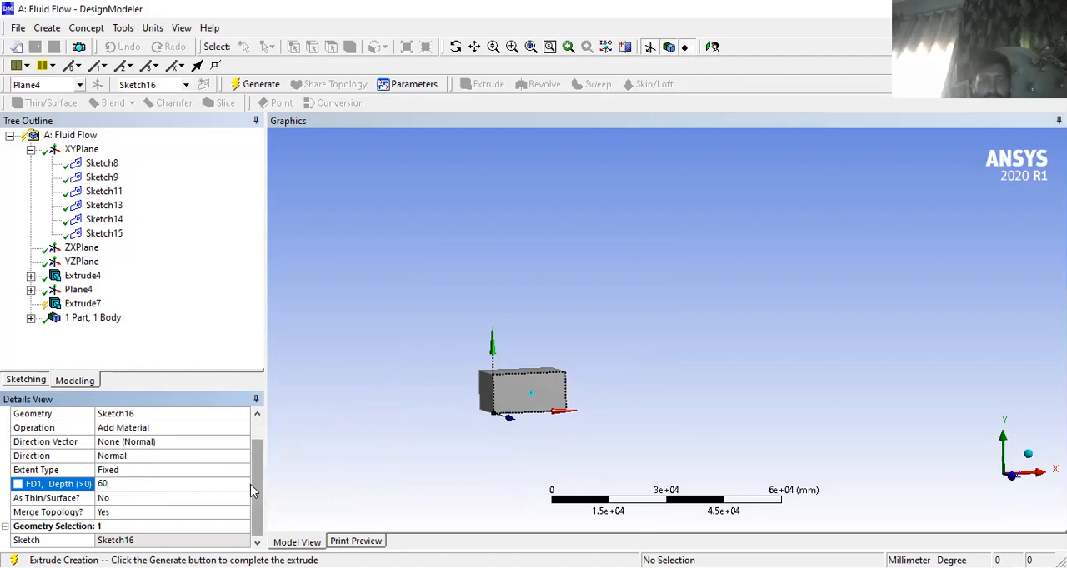
pyautogui.press('Return')
pyautogui.moveTo(381, 400); pyautogui.dragTo(494, 465, button='middle')
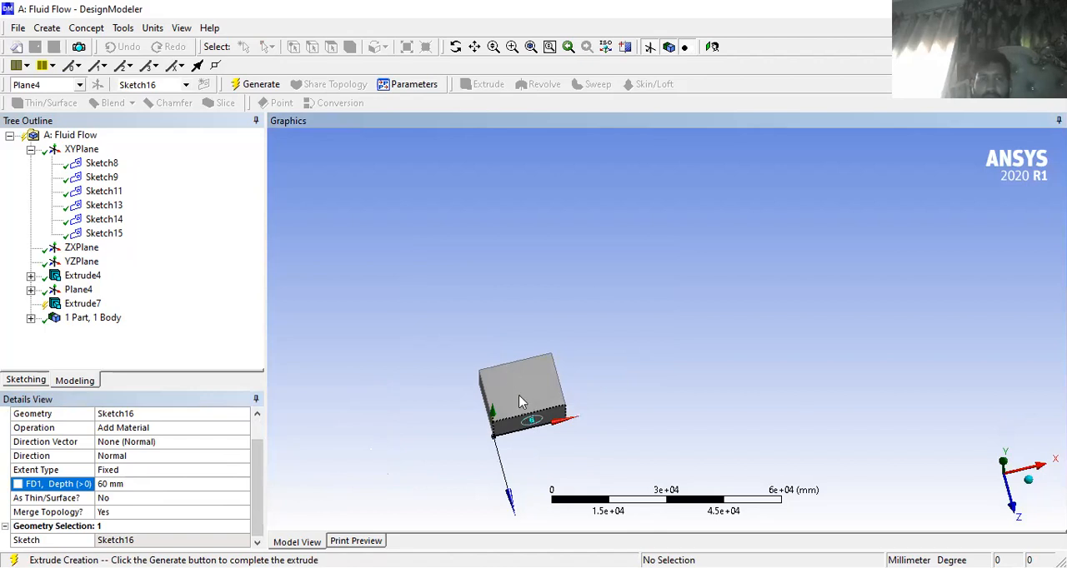
# - Set the circle's extrude depth to 100 mm and generate the feature
pyautogui.click(108, 484)
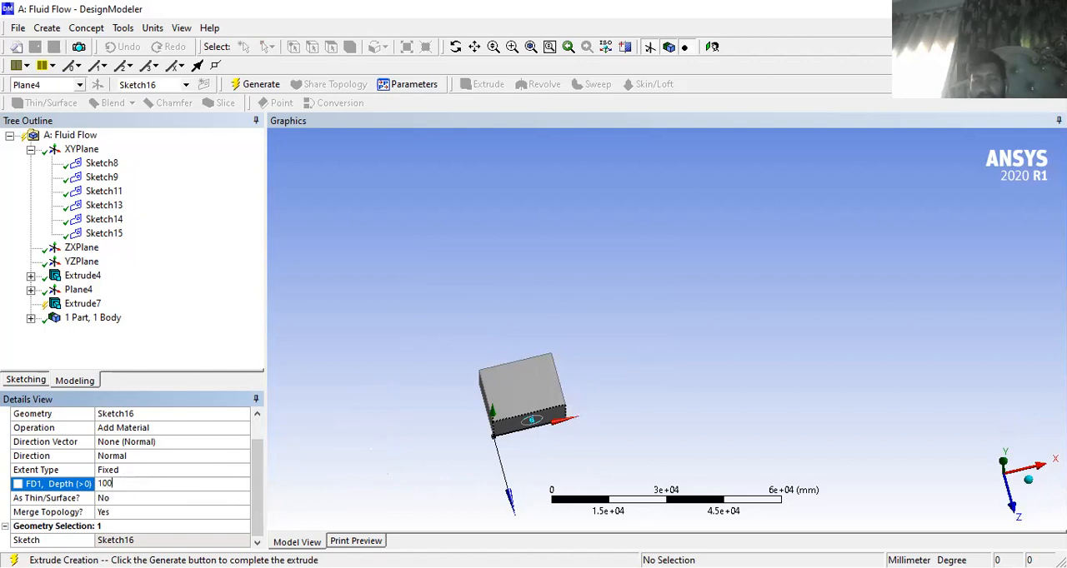
pyautogui.press('Return')
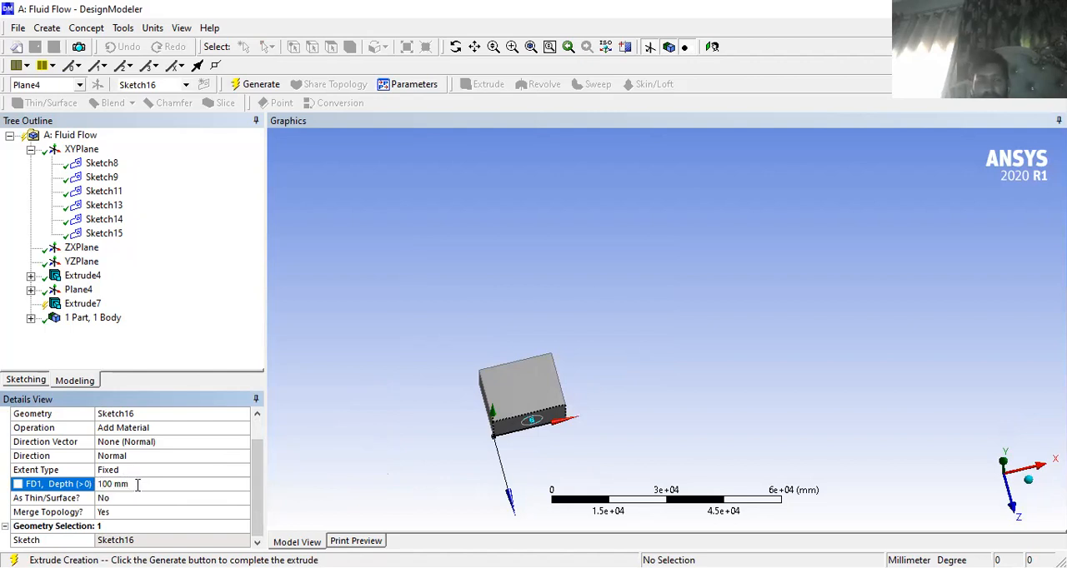
pyautogui.click(77, 307)
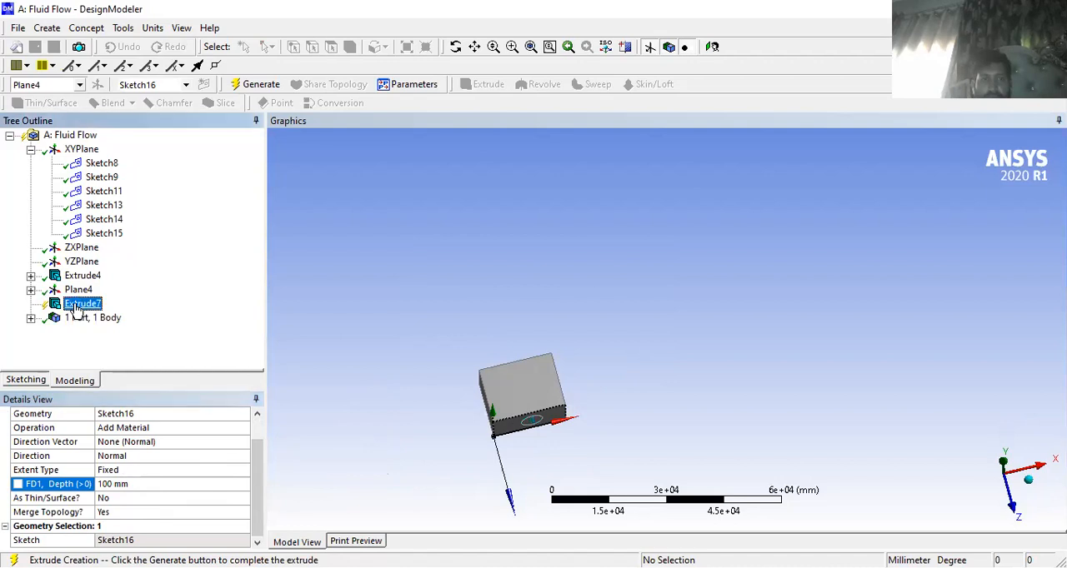
pyautogui.click(247, 86)
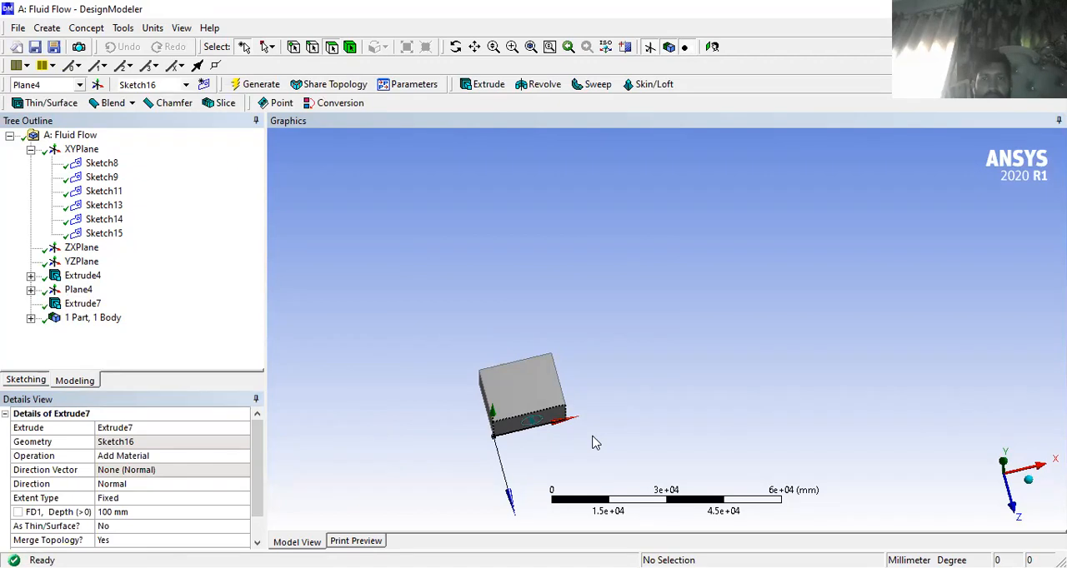
# - Inspect the generated extrude on the box's face and the Sketch16 it is based on
pyautogui.moveTo(567, 414); pyautogui.dragTo(502, 389, button='middle')
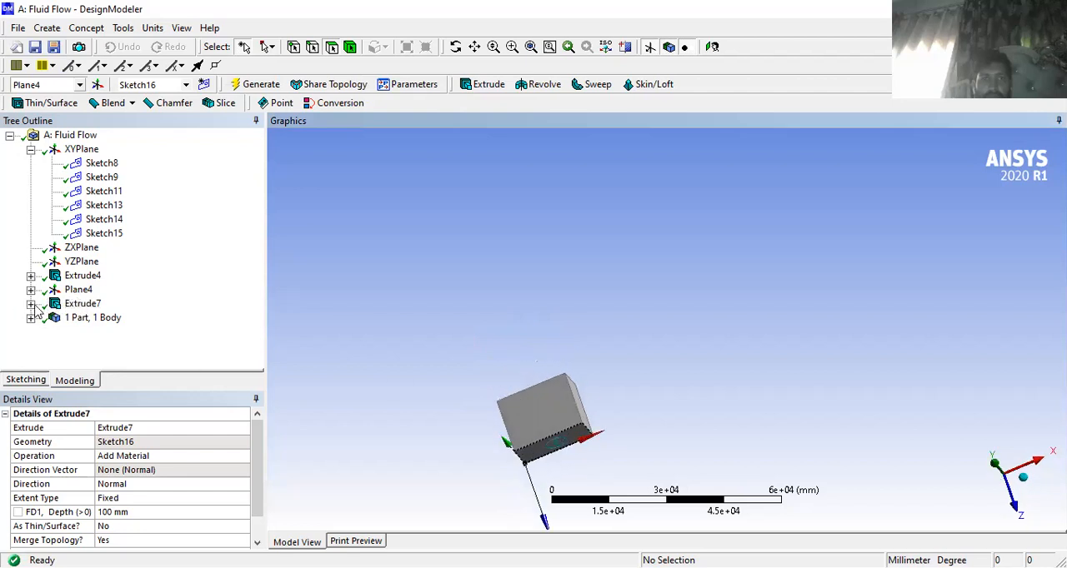
pyautogui.click(31, 303)
pyautogui.click(103, 318)
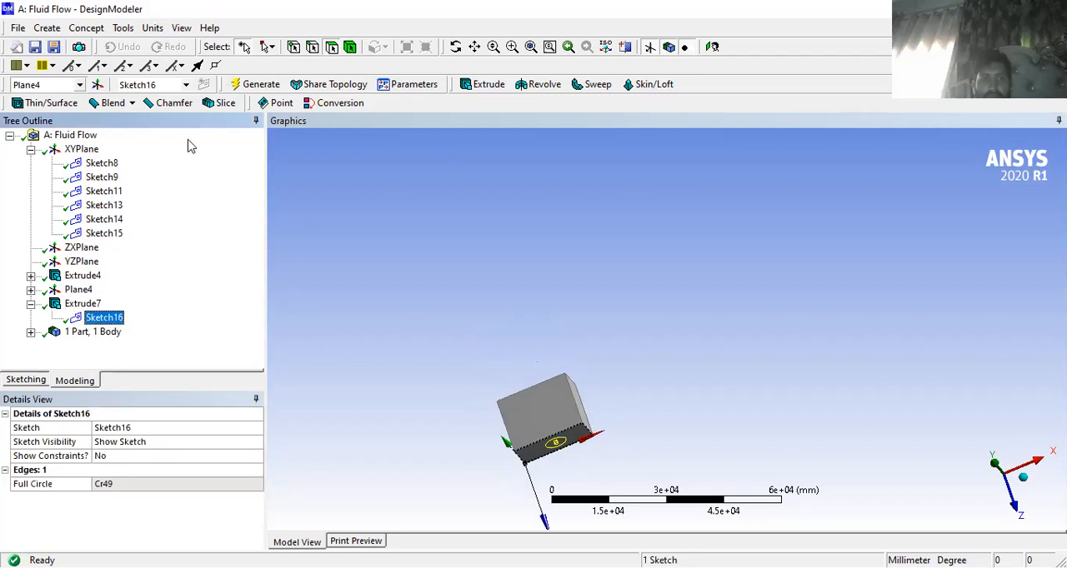
pyautogui.click(240, 87)
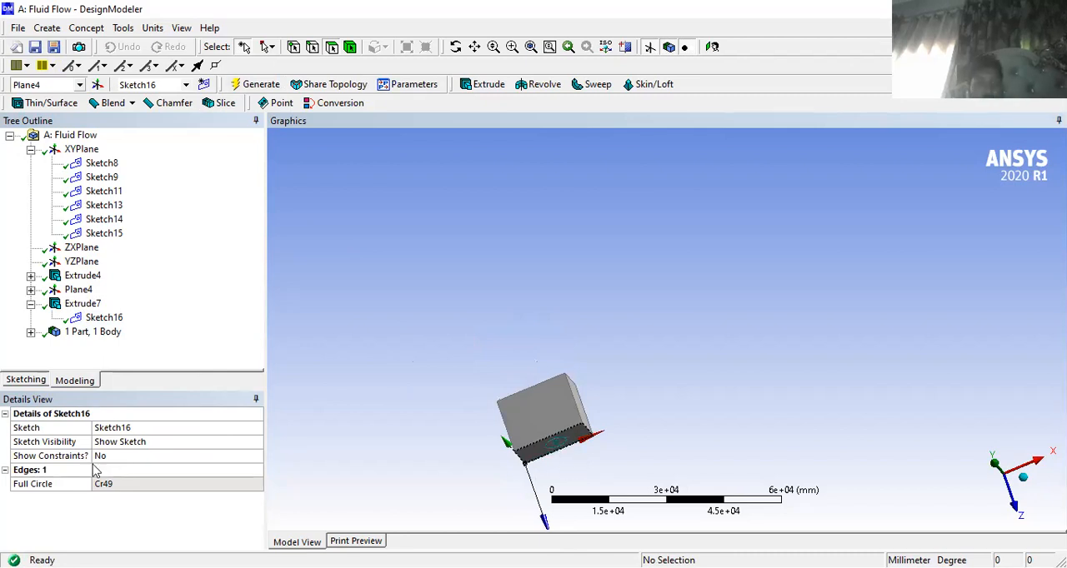
# - Set the depth of Extrude7 to 10000 mm and regenerate it as a cylinder projecting from the box's face
pyautogui.doubleClick(83, 303)
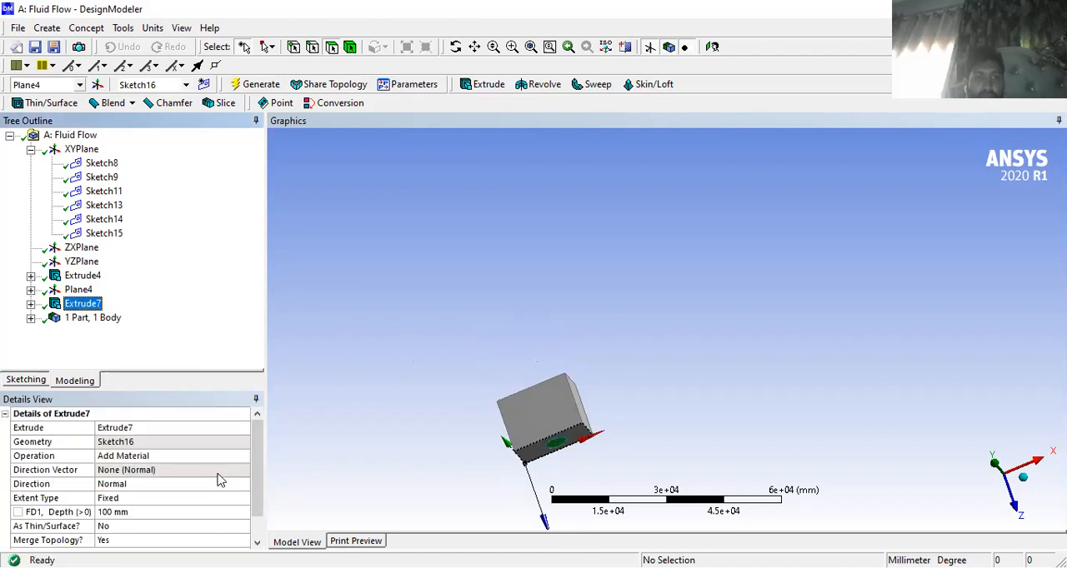
pyautogui.click(114, 511)
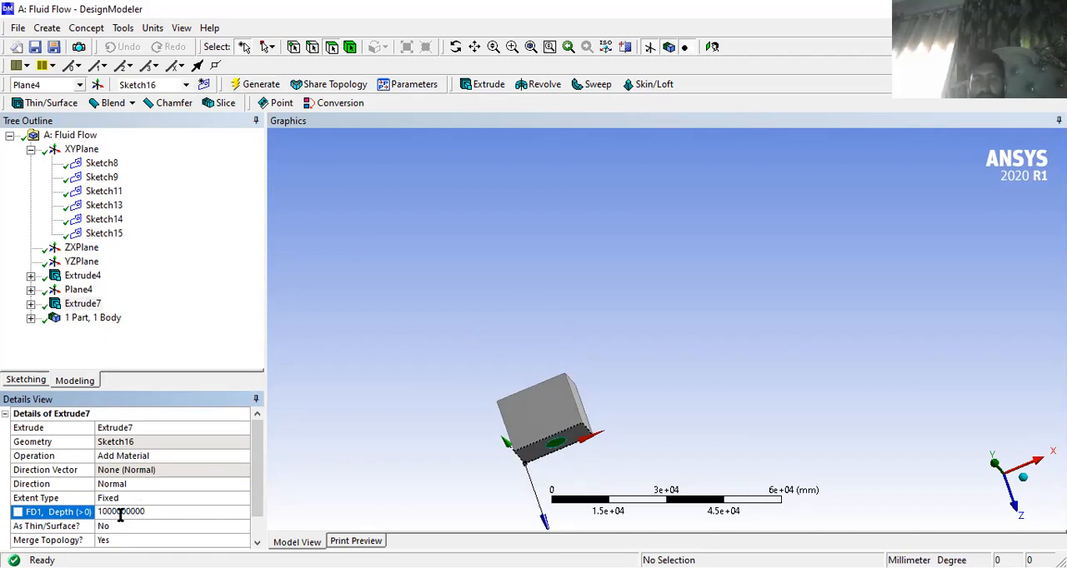
pyautogui.press('BackSpace')
pyautogui.press('BackSpace')
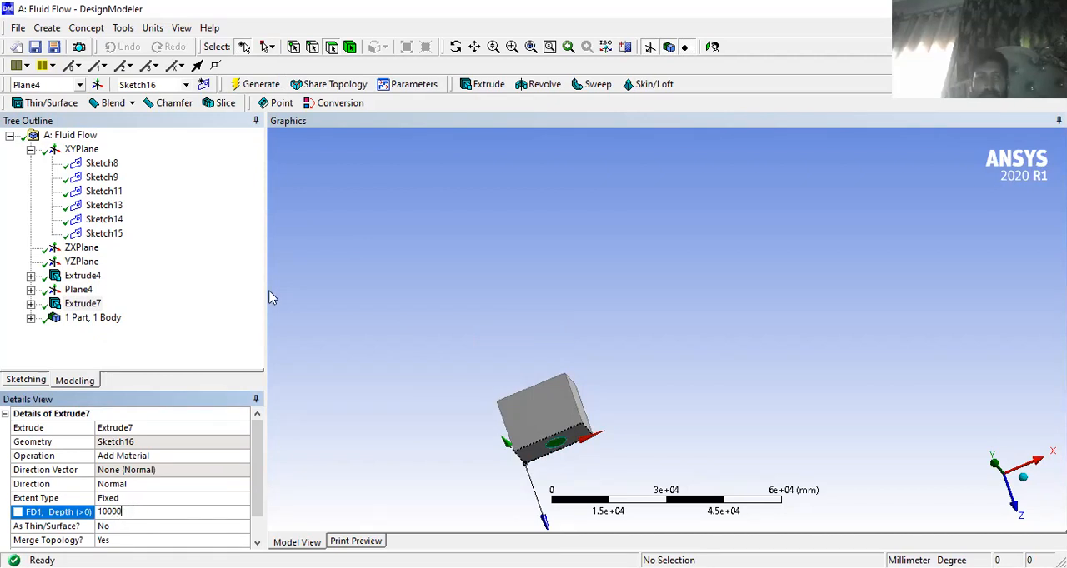
pyautogui.click(257, 84)
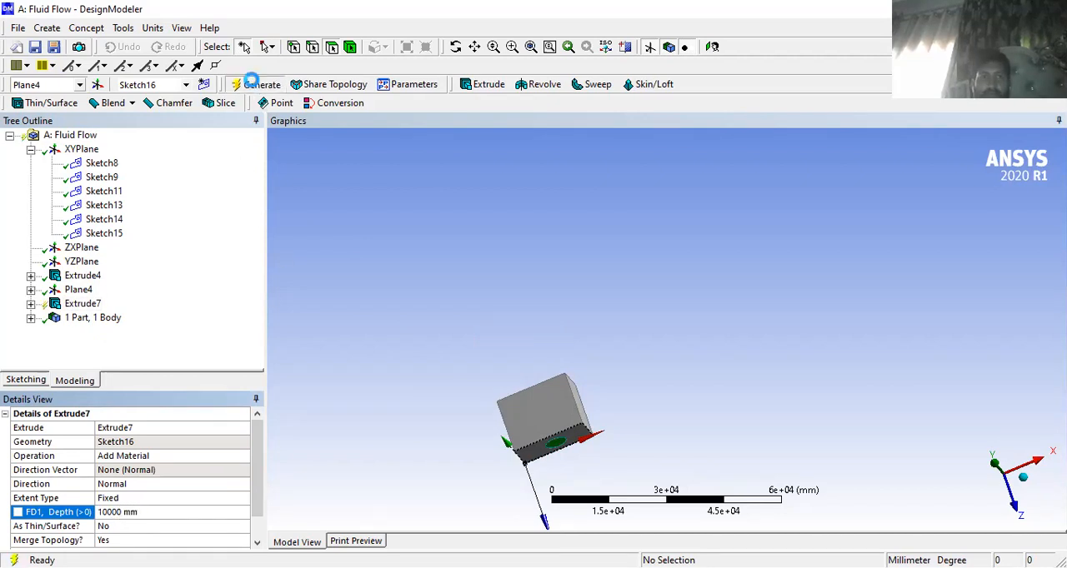
pyautogui.moveTo(726, 409); pyautogui.dragTo(655, 427, button='middle')
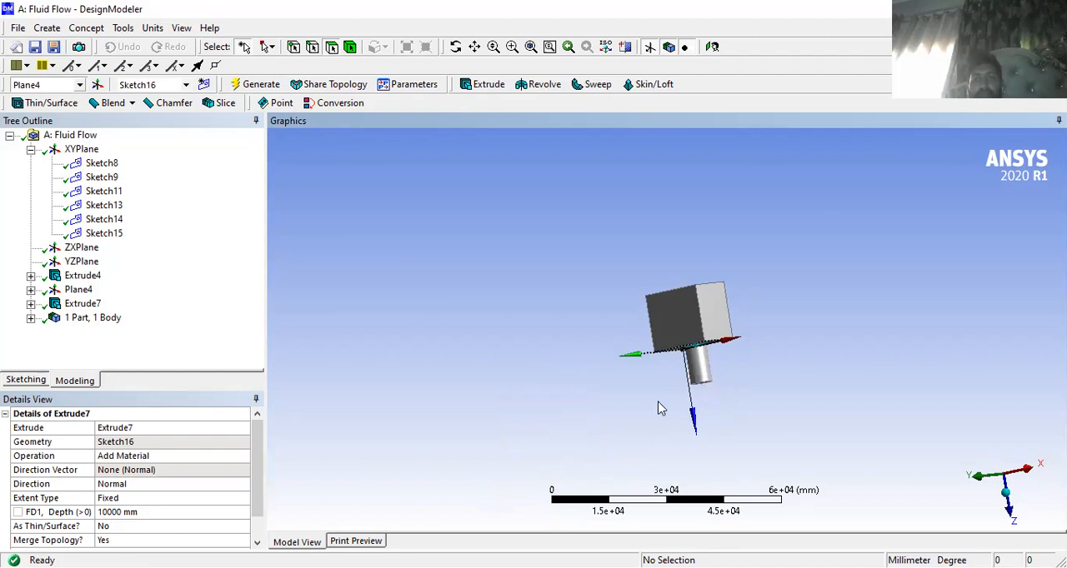
pyautogui.moveTo(680, 384); pyautogui.dragTo(828, 227, button='middle')
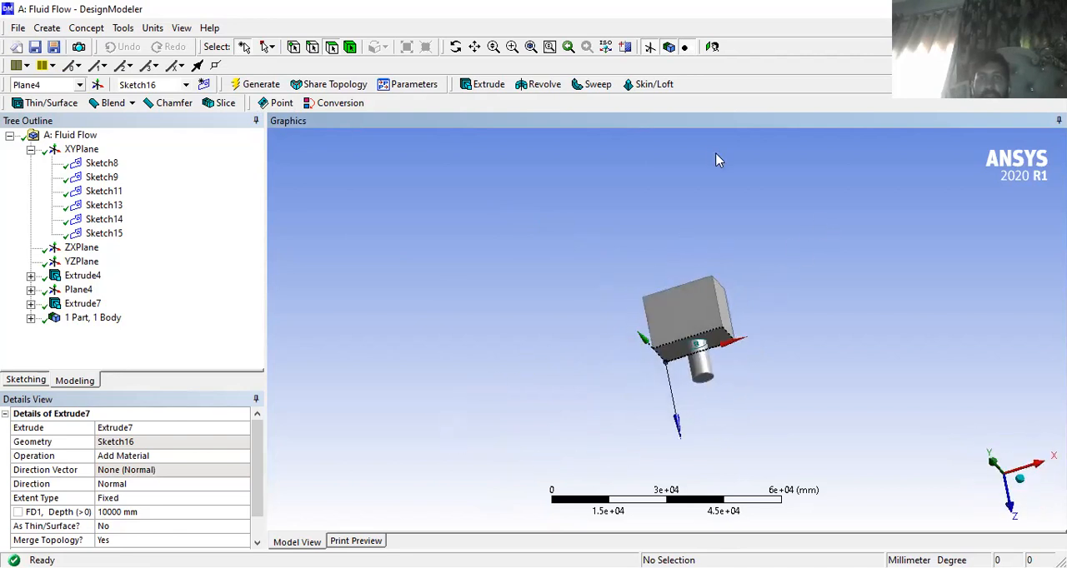
pyautogui.moveTo(633, 281); pyautogui.dragTo(603, 281, button='middle')
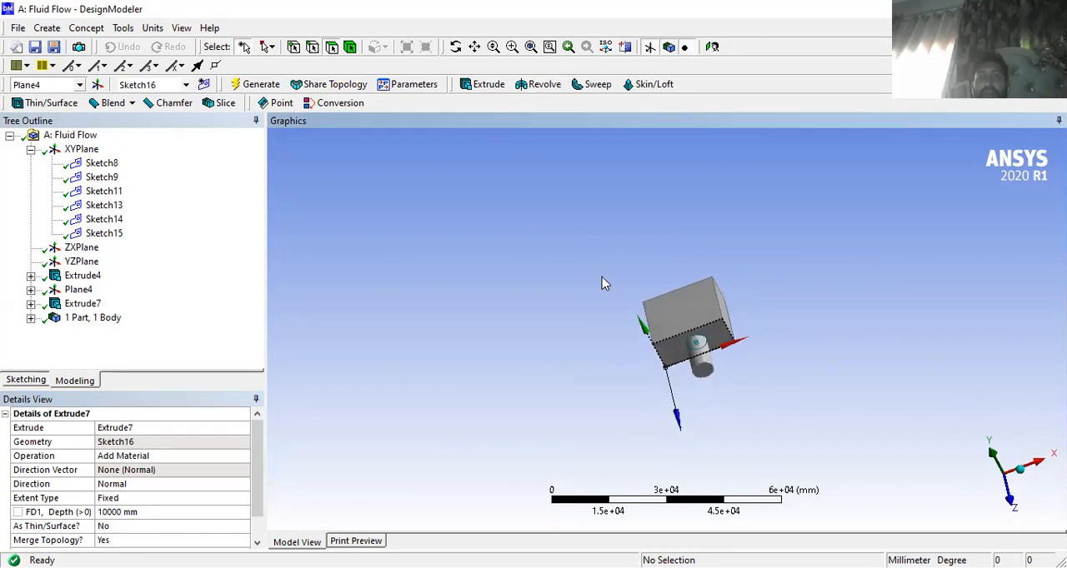
# - Generate the model again and expand the part branch in the model tree to check its bodies
pyautogui.click(255, 86)
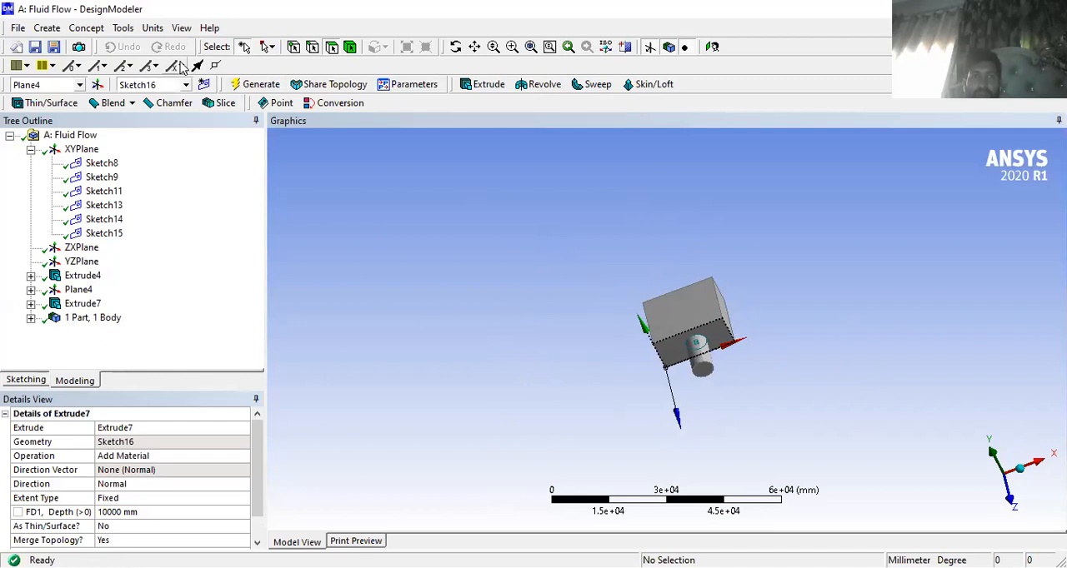
pyautogui.click(271, 84)
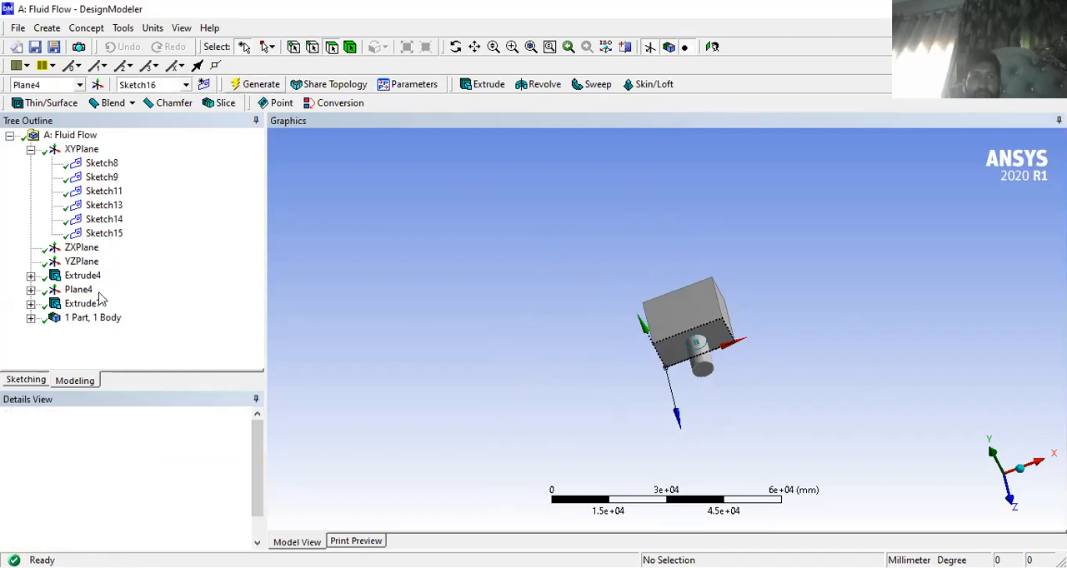
pyautogui.click(31, 319)
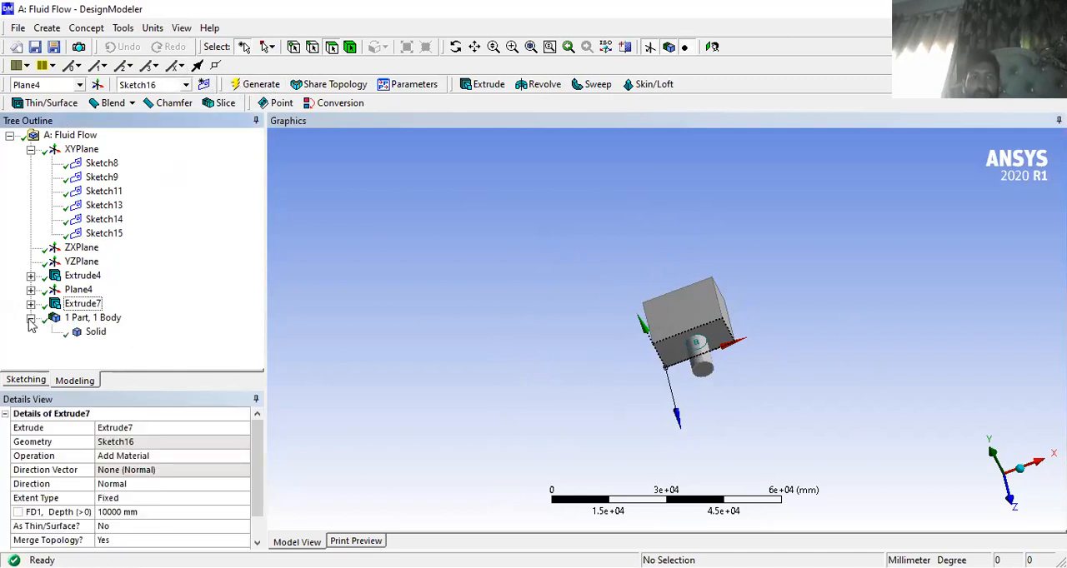